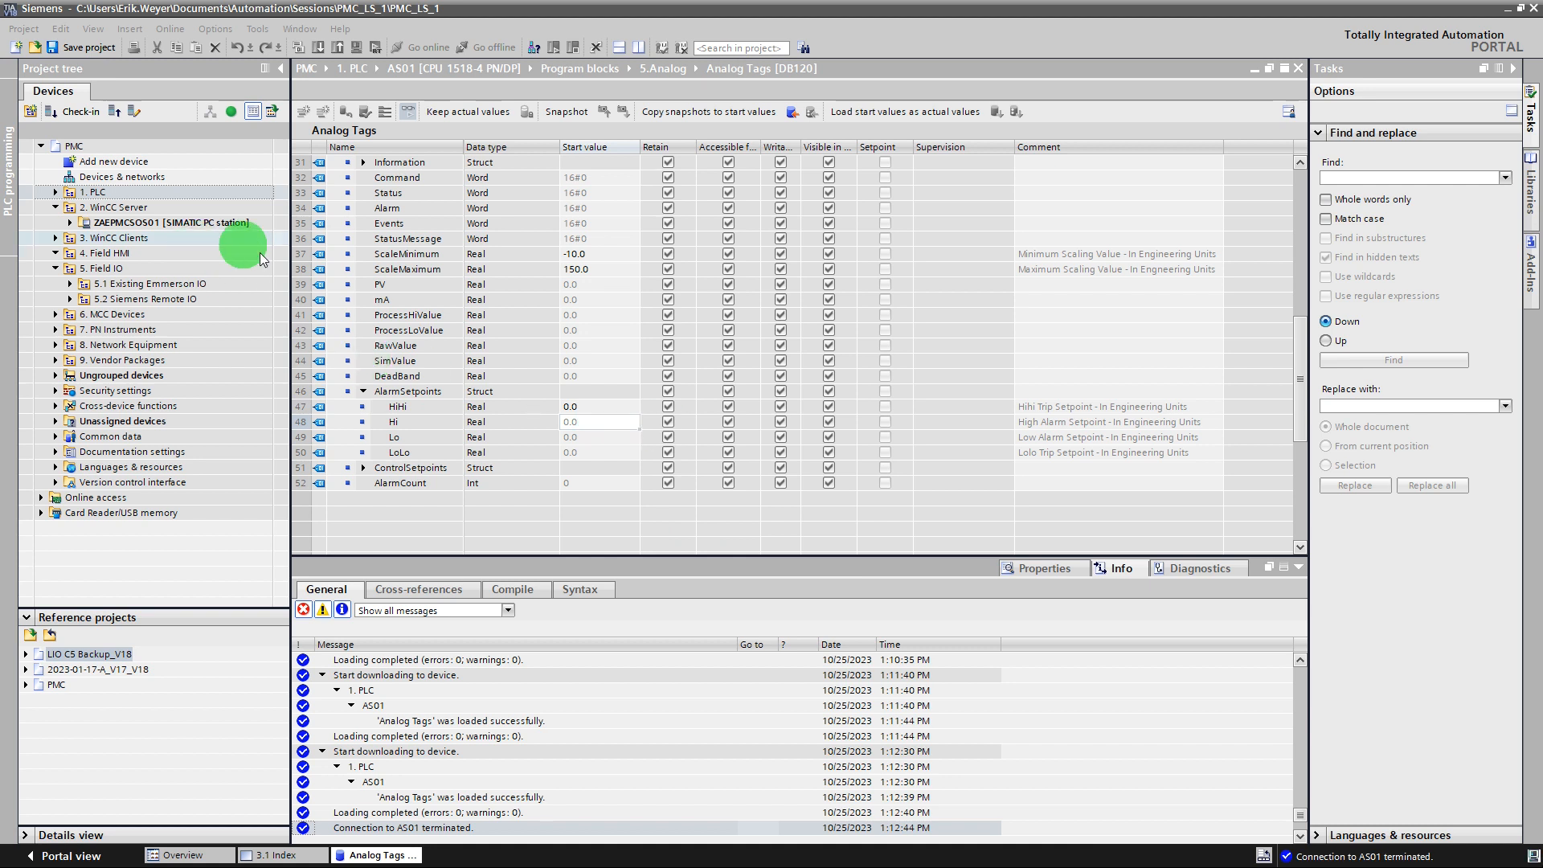
Expand the AS01 program blocks down to the Input group of 5.Analog and select the 100-TT-001 function.
{"action": "left_click", "coordinate": [71, 229]}
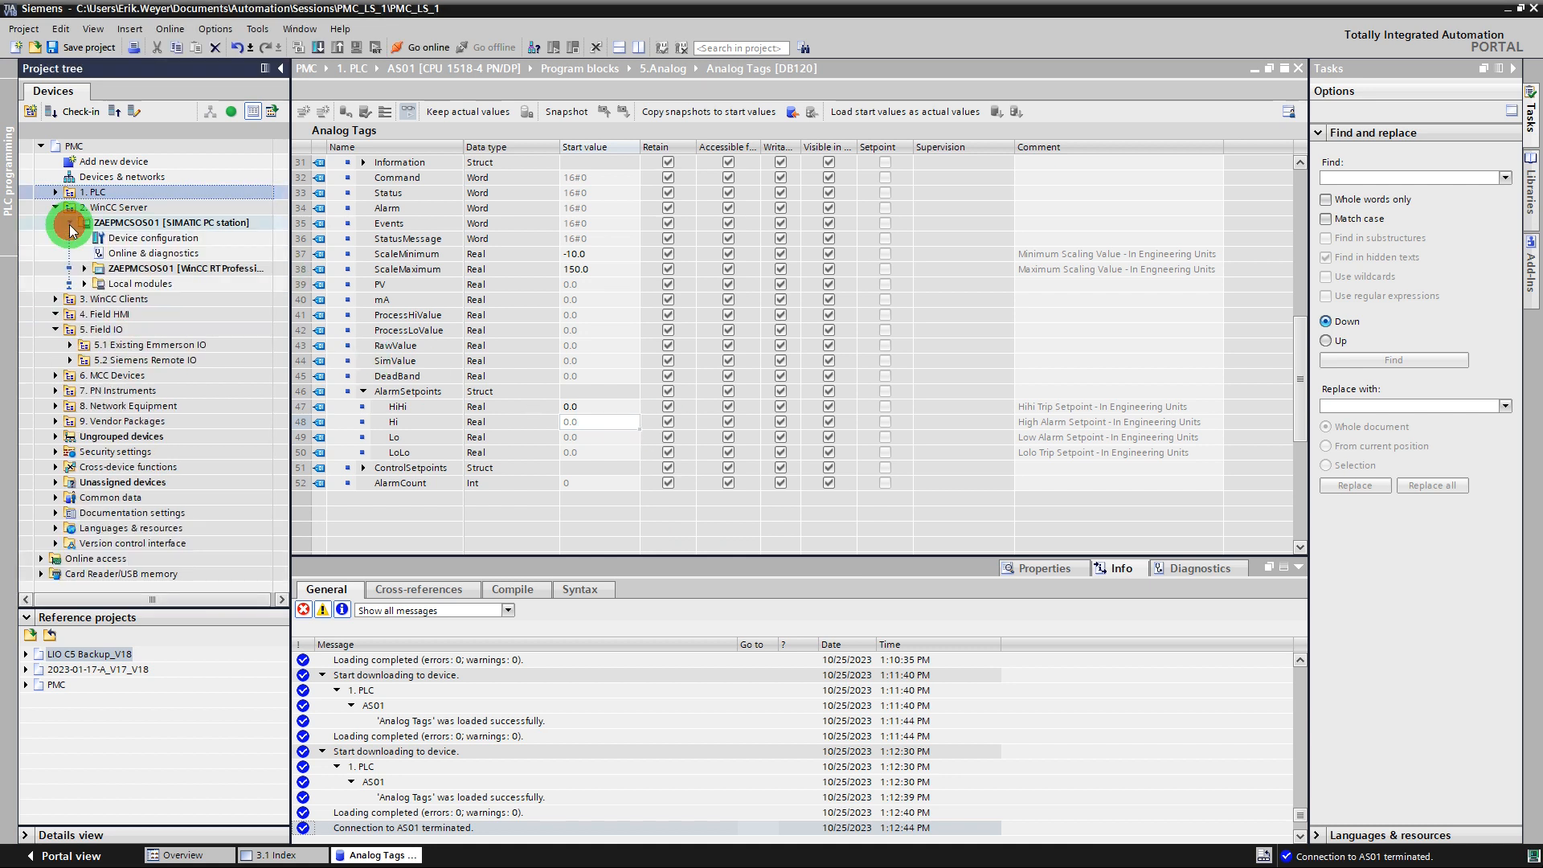
{"action": "left_click", "coordinate": [55, 193]}
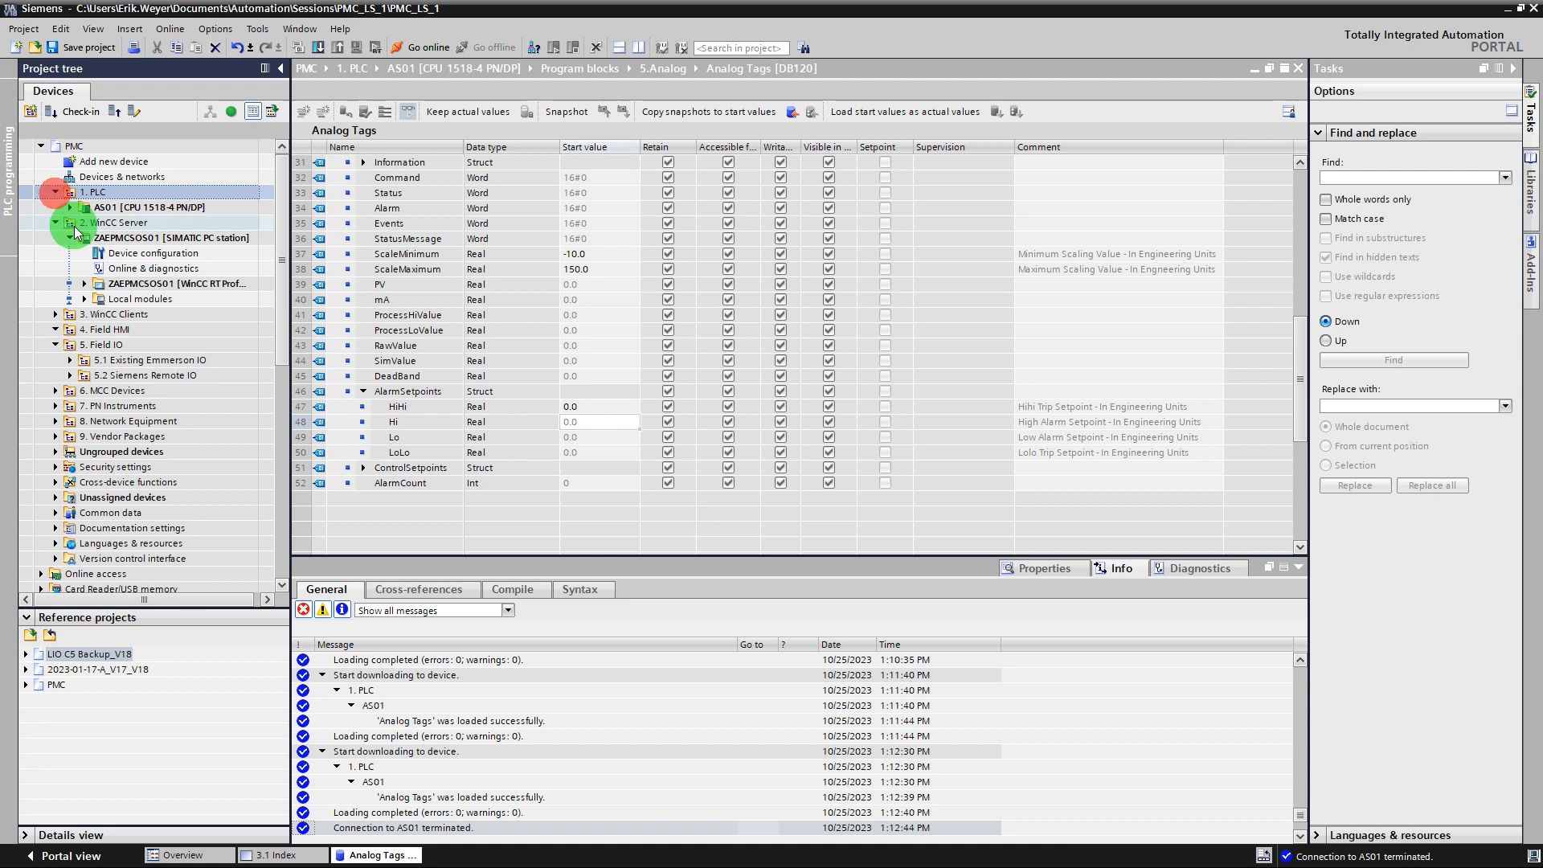
{"action": "left_click", "coordinate": [71, 208]}
{"action": "left_click", "coordinate": [84, 269]}
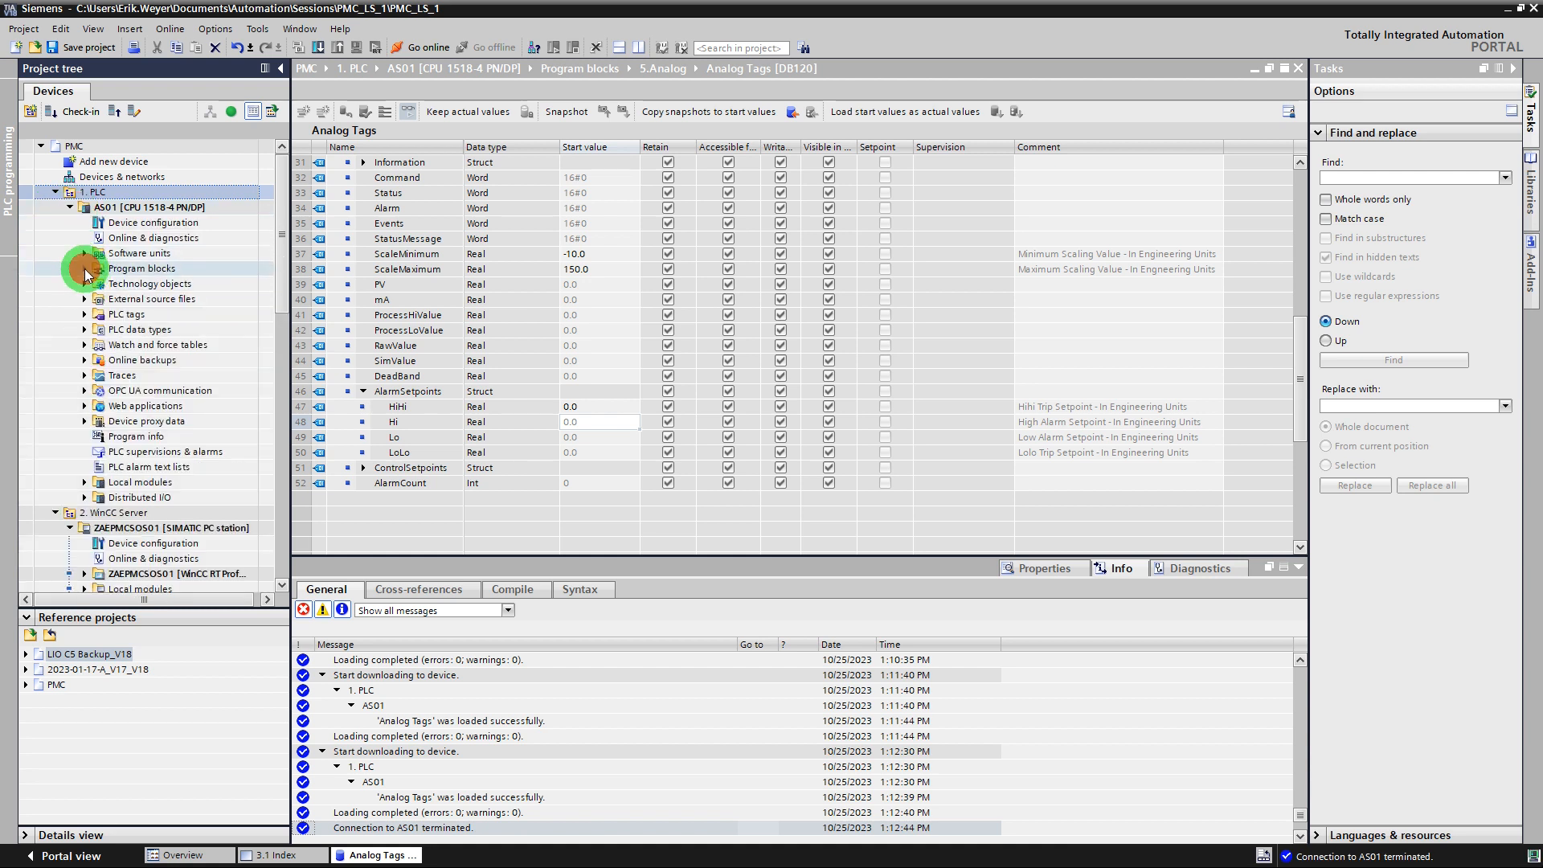
{"action": "left_click", "coordinate": [99, 376]}
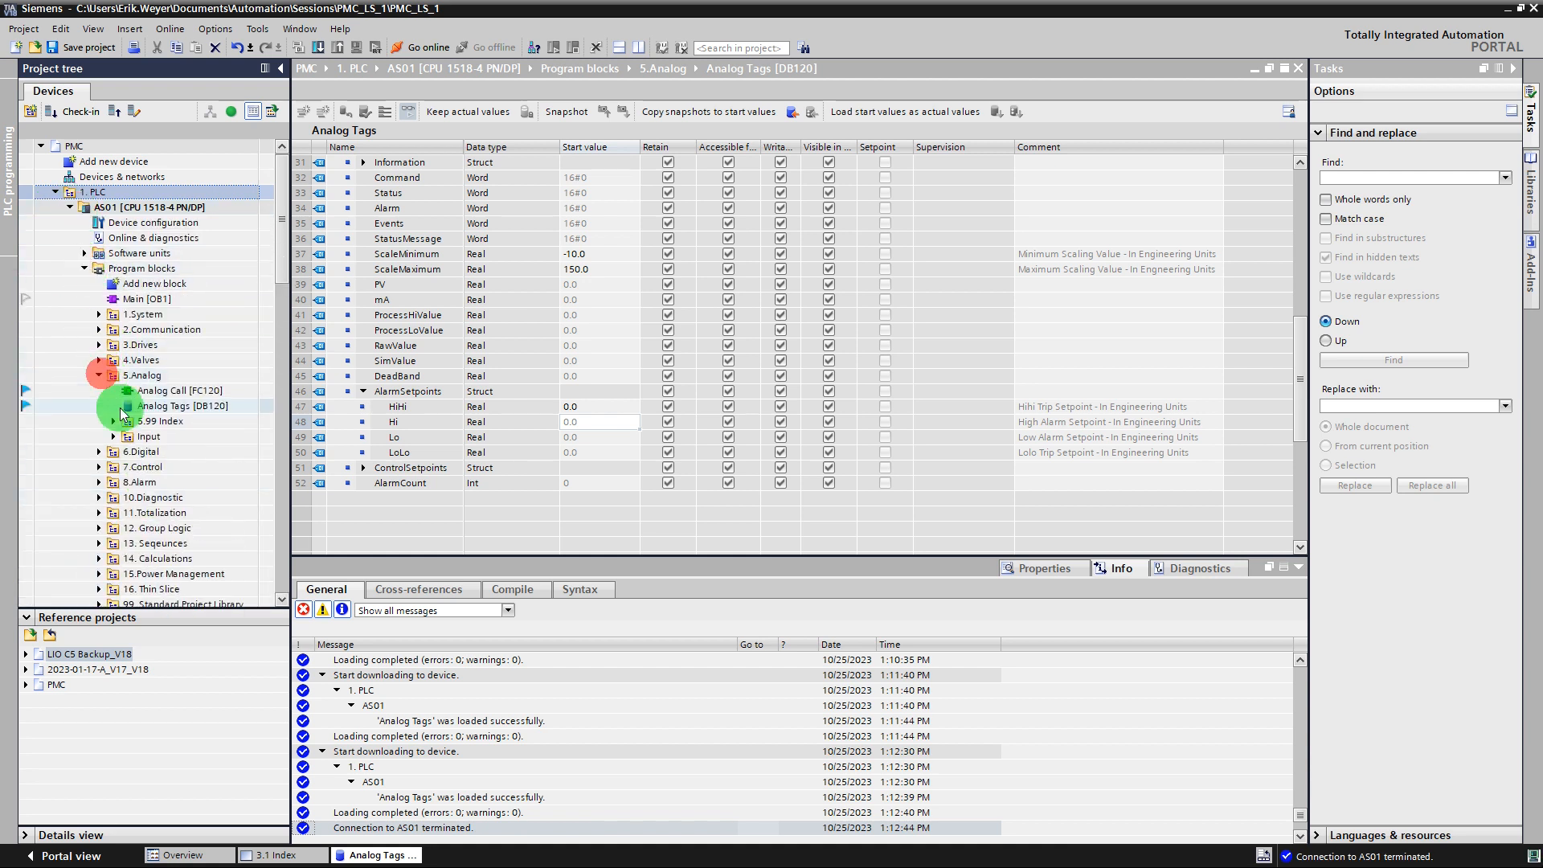
{"action": "left_click", "coordinate": [114, 421]}
{"action": "scroll", "coordinate": [153, 500], "scroll_direction": "down", "scroll_amount": 1}
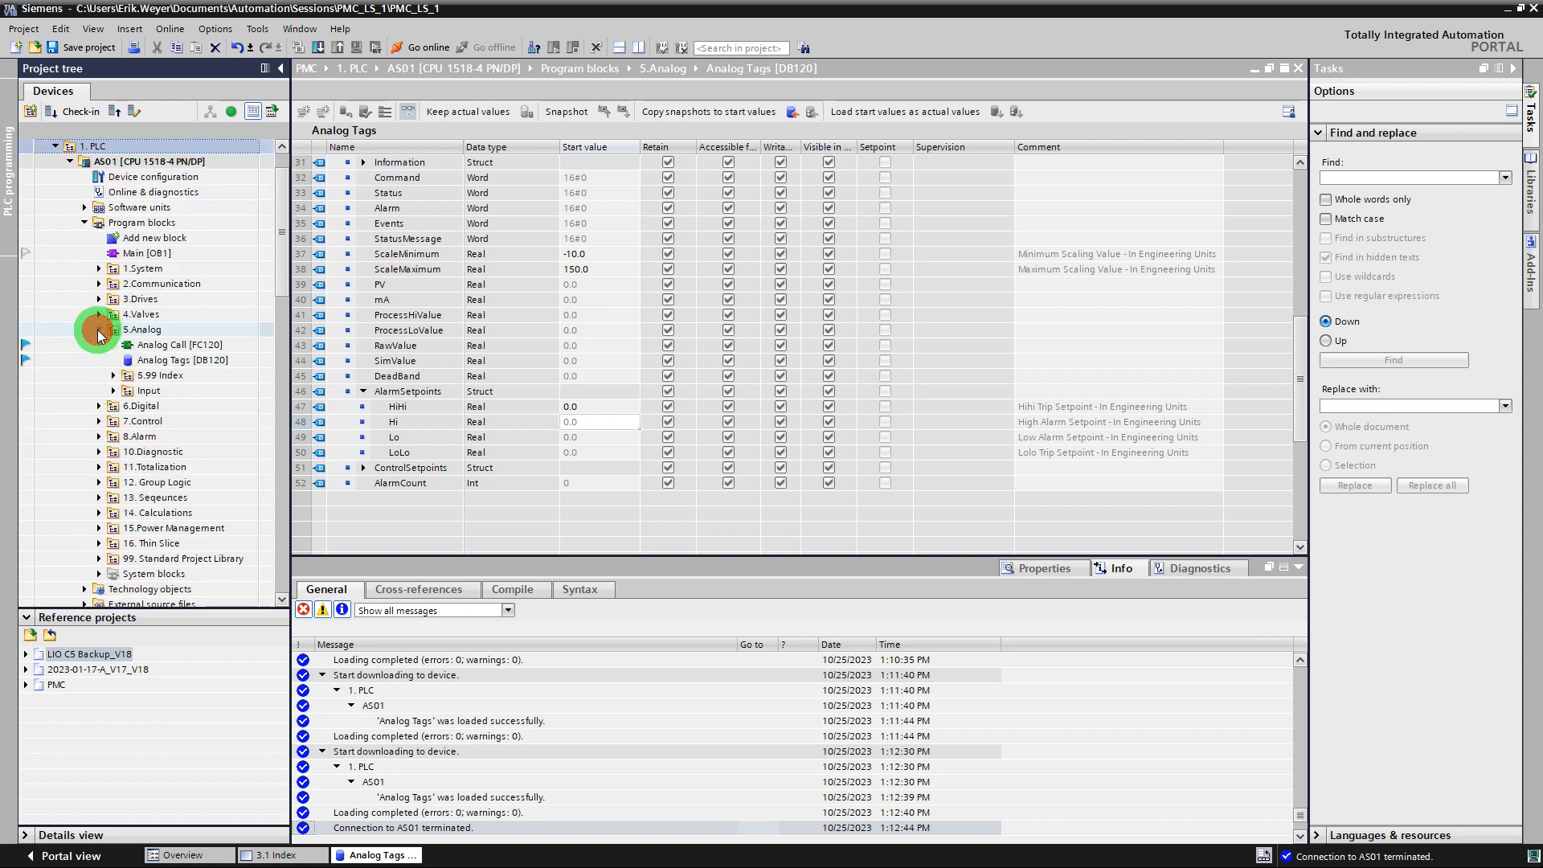
{"action": "left_click", "coordinate": [113, 376]}
{"action": "left_click", "coordinate": [113, 391]}
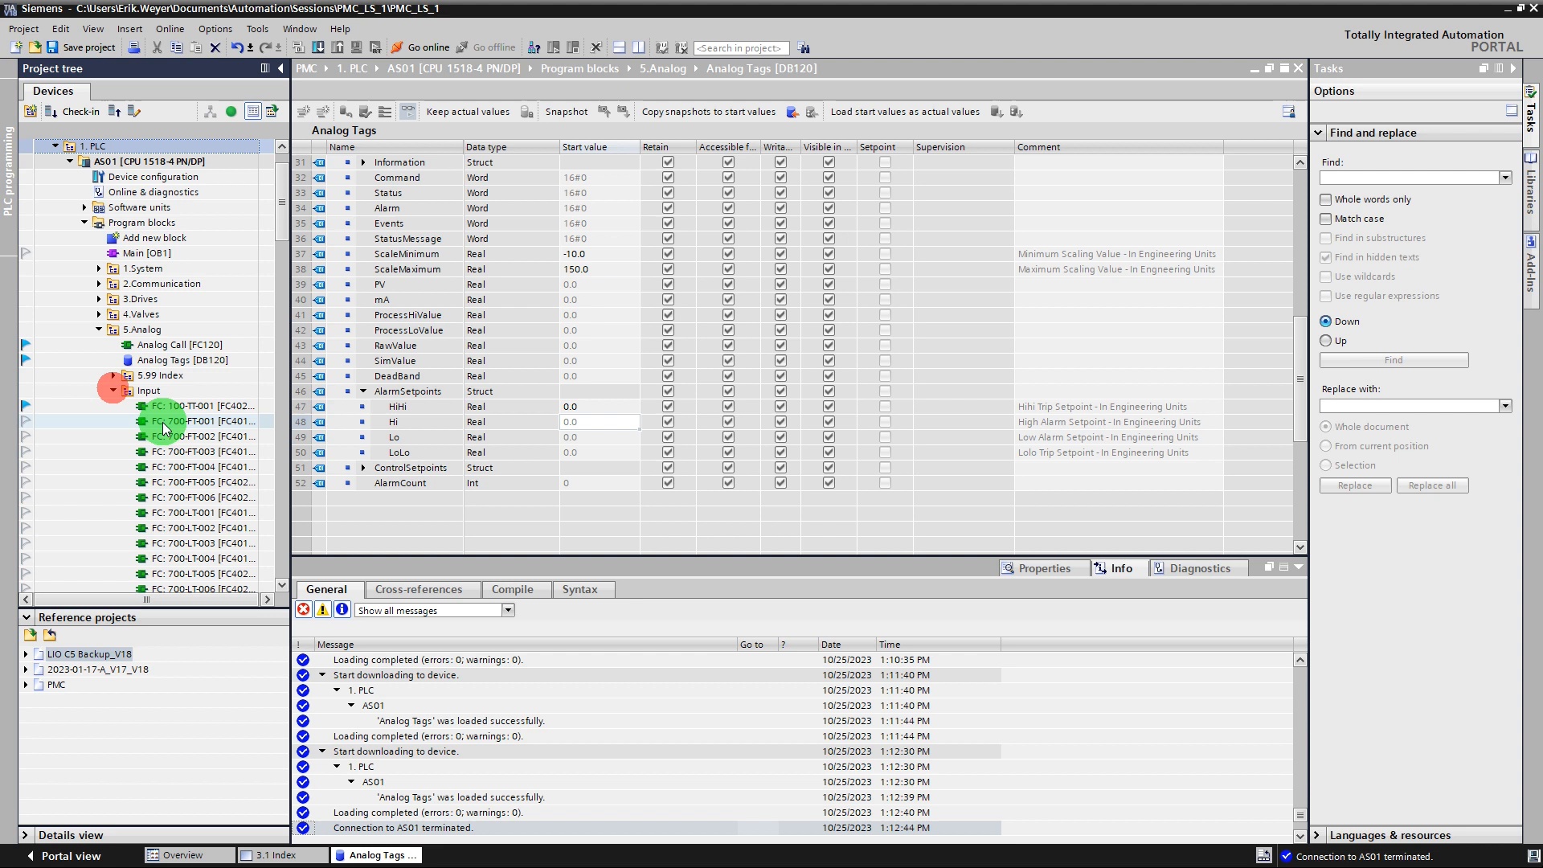
{"action": "left_click", "coordinate": [190, 406]}
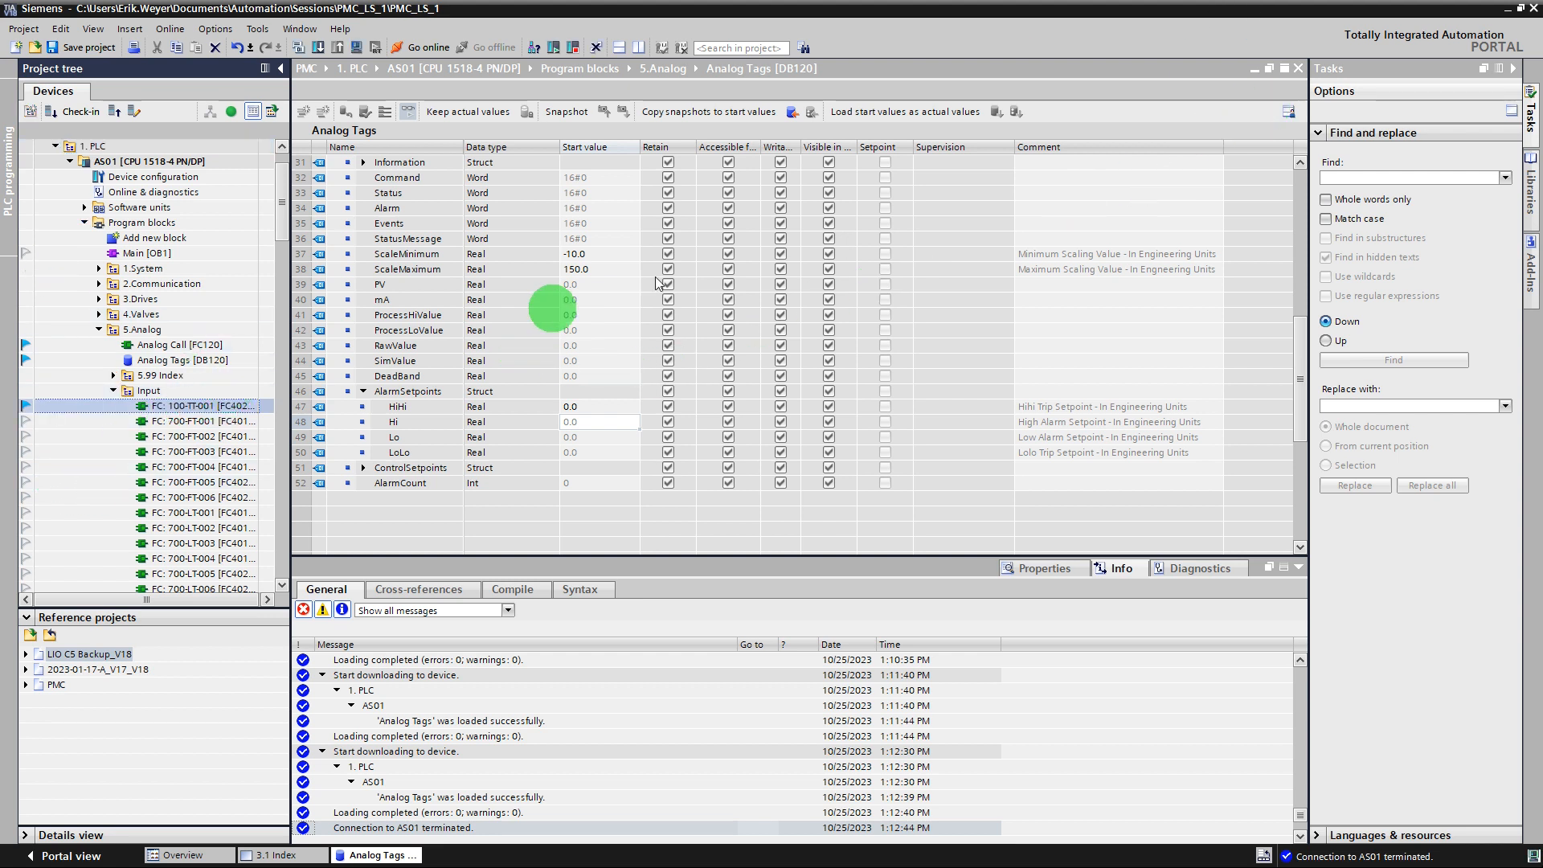
Reopen the Analog Tags [DB120] data block in a vertically split editor area and select the 100-TT-001 row.
{"action": "left_click", "coordinate": [1298, 68]}
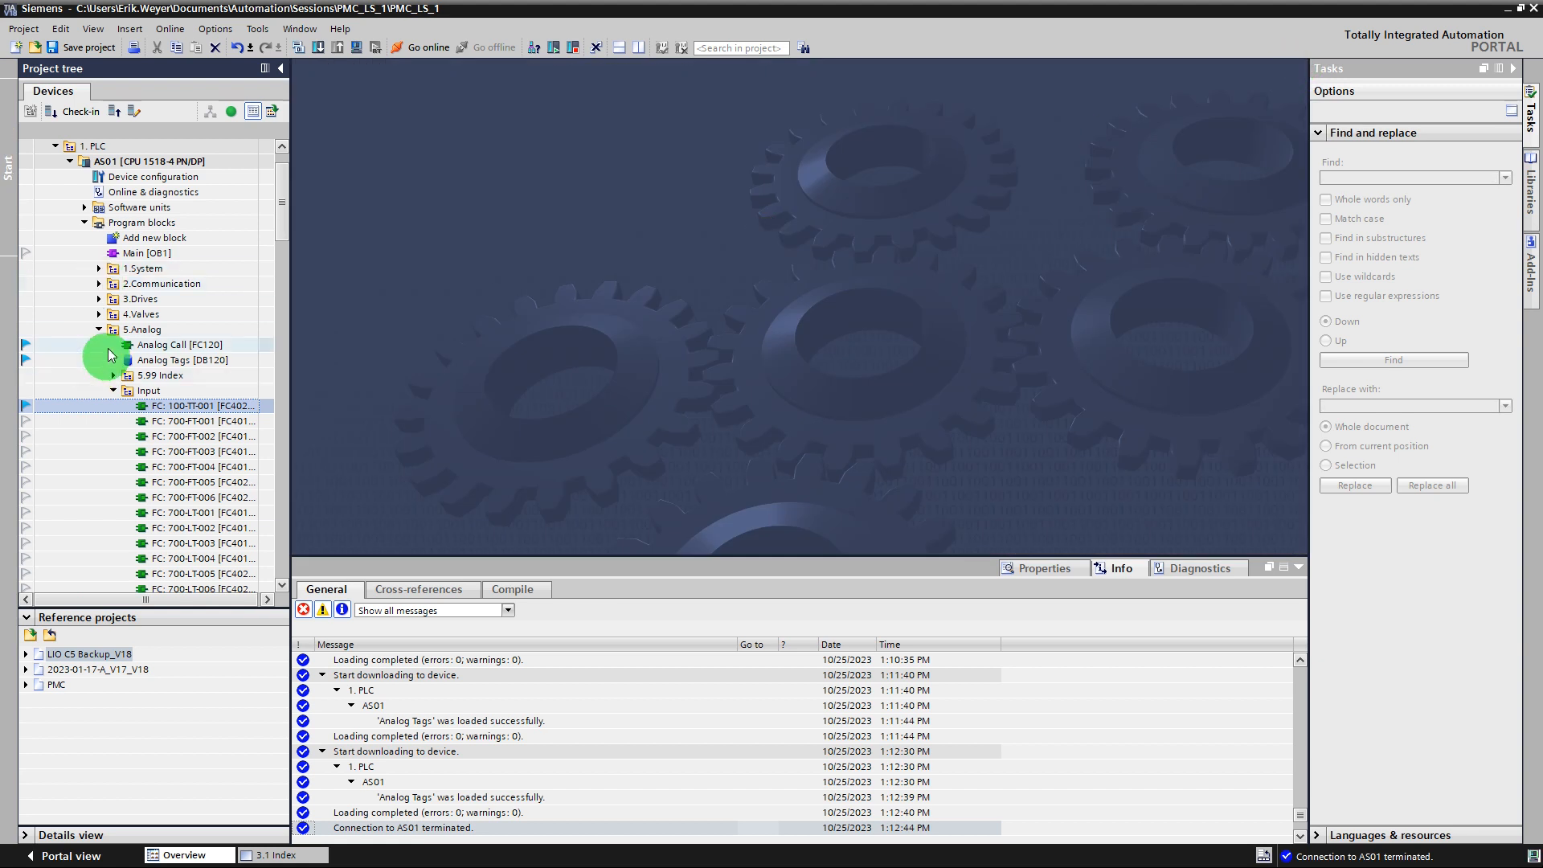
{"action": "left_click", "coordinate": [113, 392]}
{"action": "double_click", "coordinate": [193, 360]}
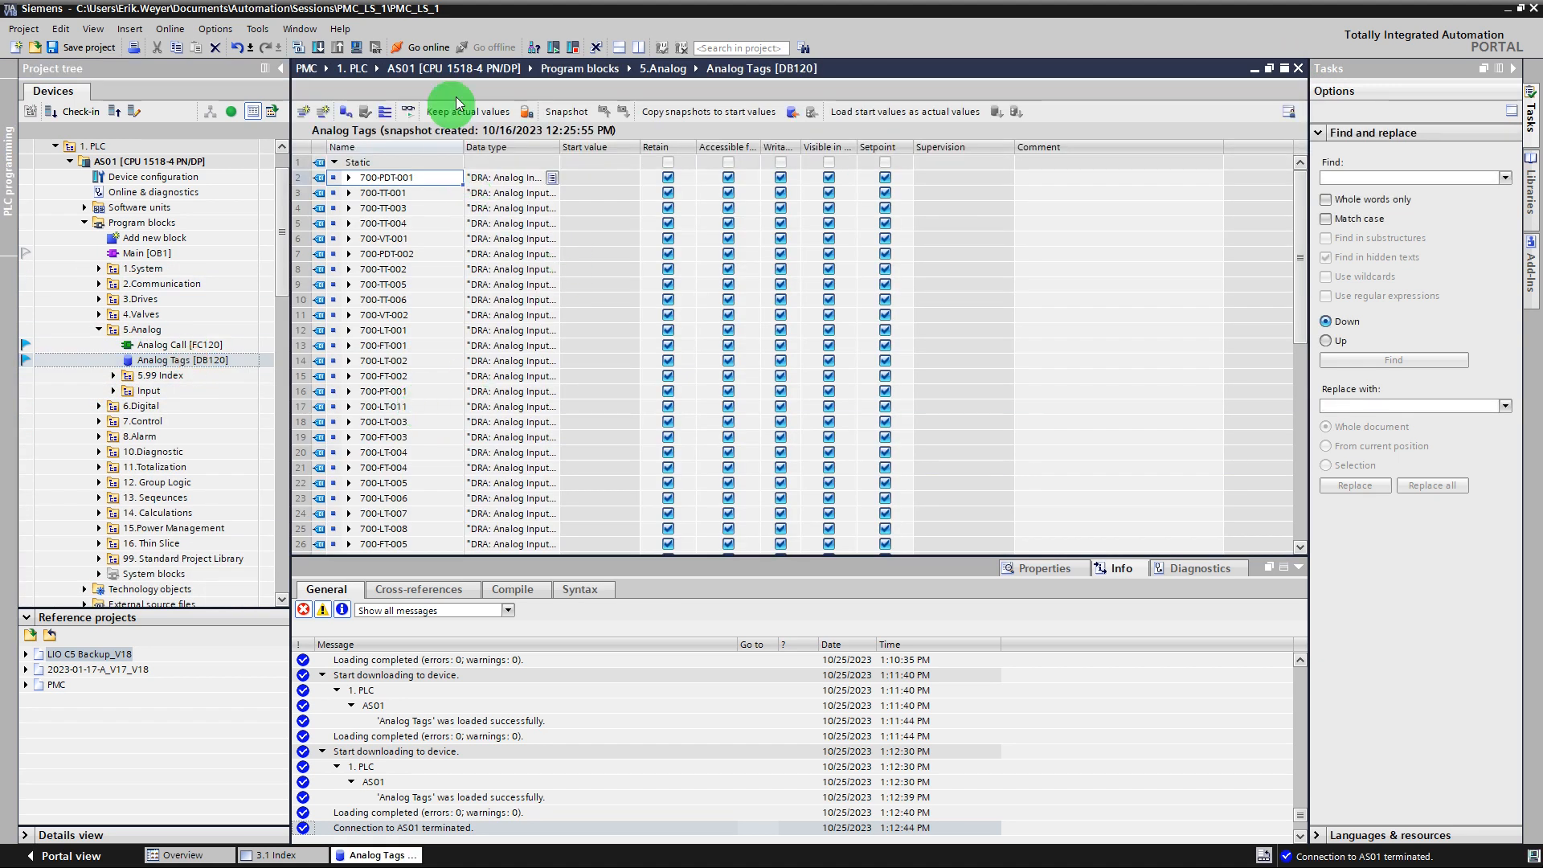
{"action": "left_click", "coordinate": [641, 48]}
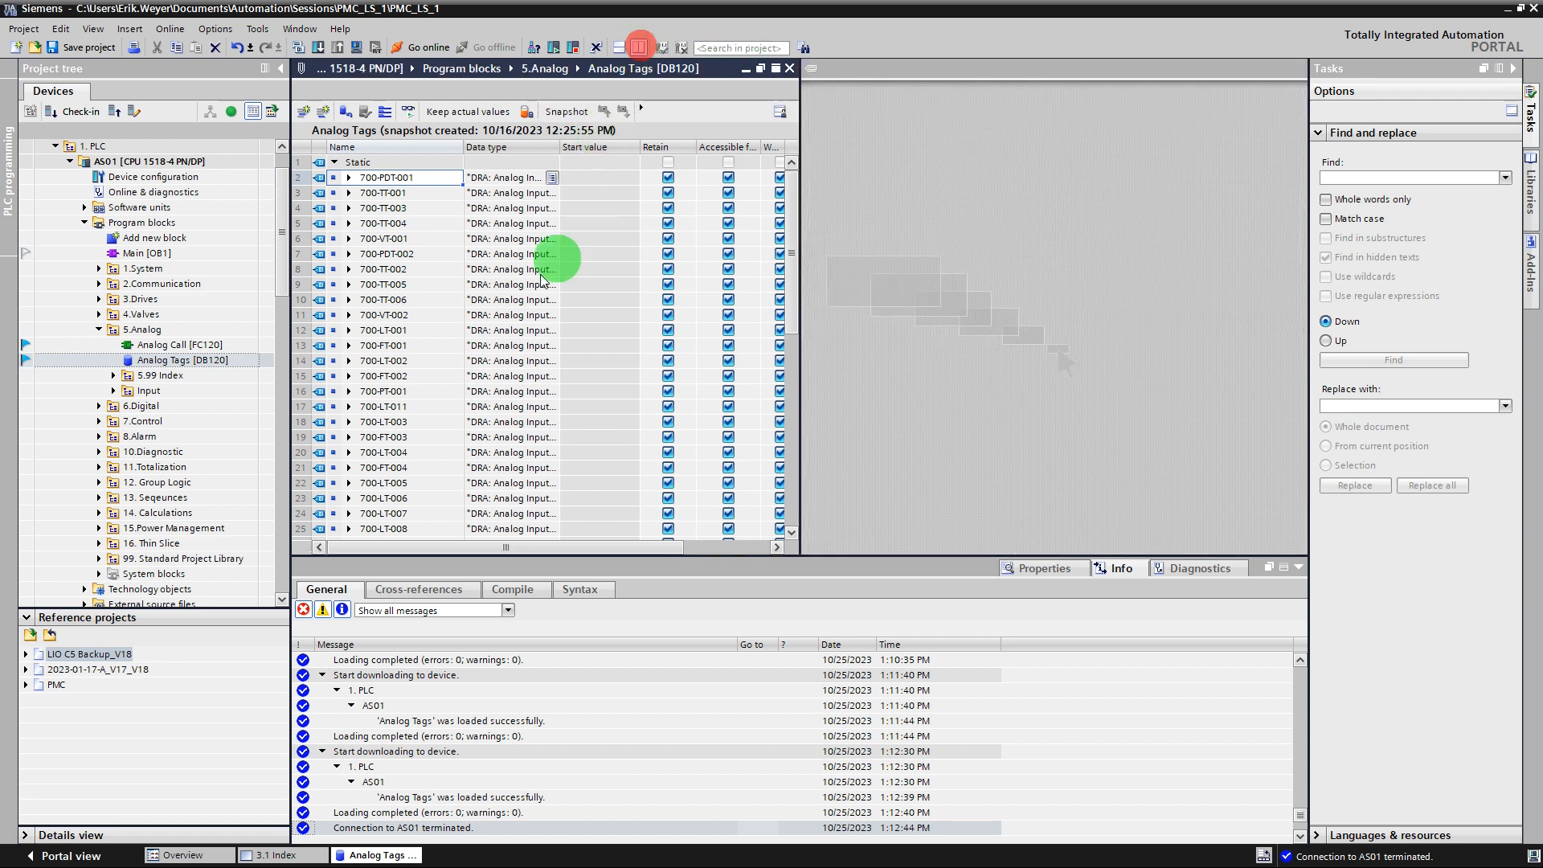
{"action": "left_click", "coordinate": [413, 407]}
{"action": "scroll", "coordinate": [344, 447], "scroll_direction": "down", "scroll_amount": 4}
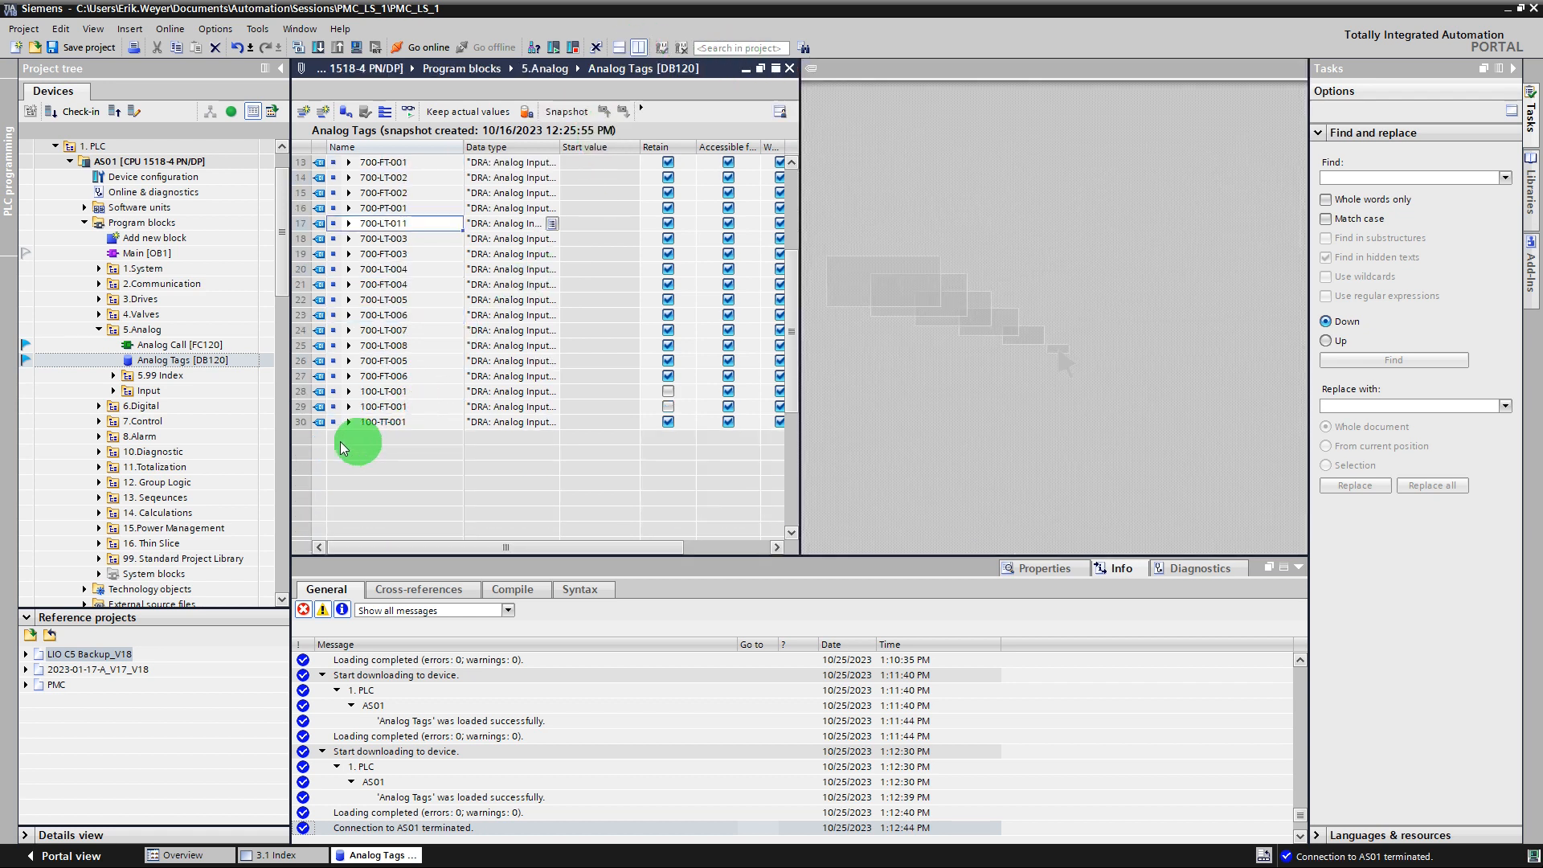
{"action": "left_click", "coordinate": [302, 421]}
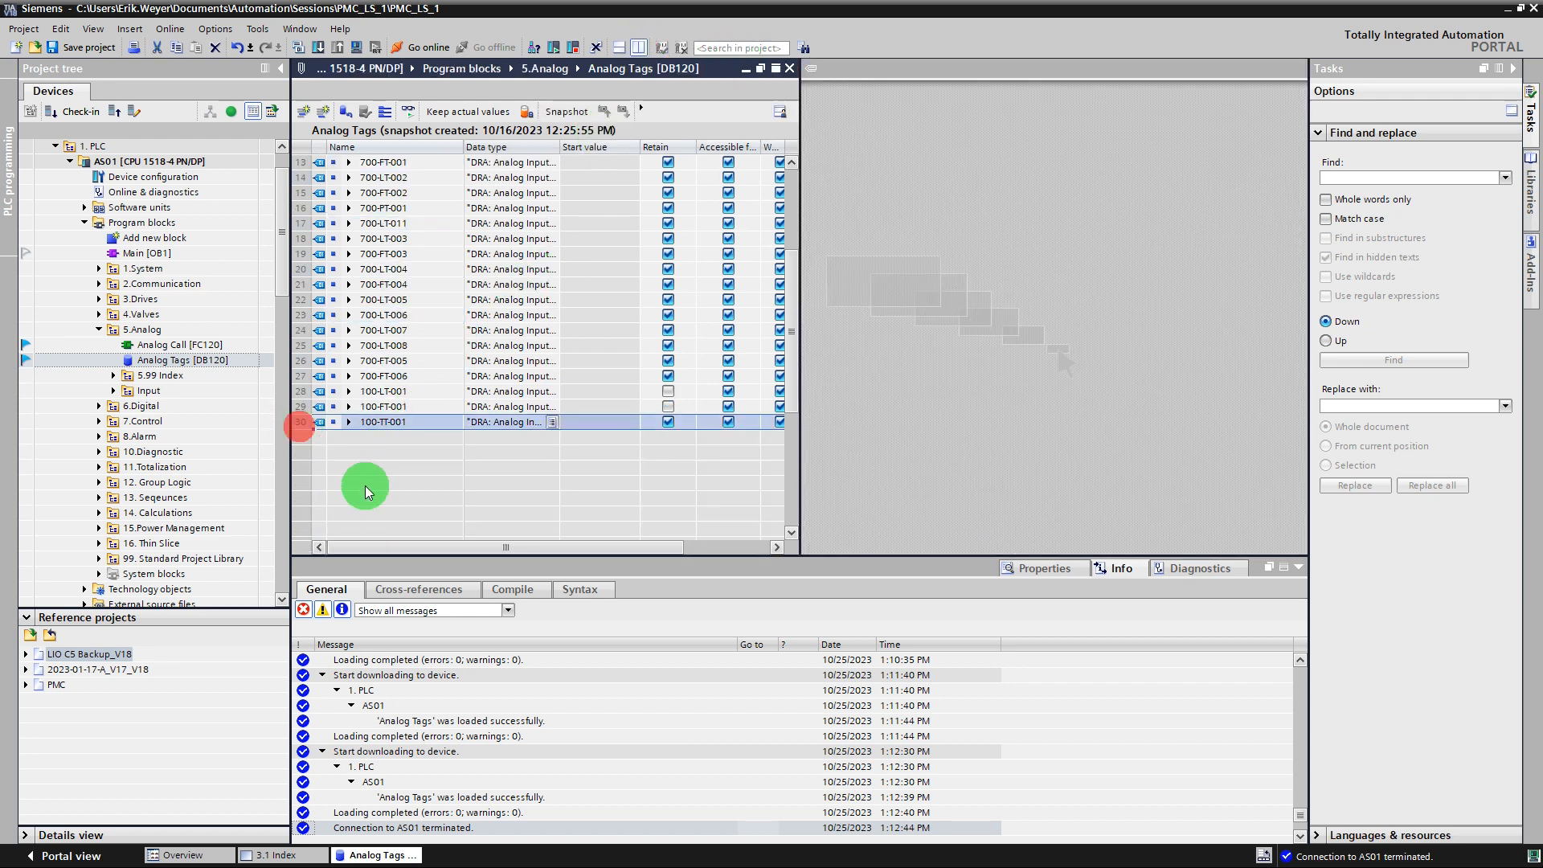
Open the Test HMI tag table of the ZAEPMCSOS01 WinCC RT Professional station beside the data block.
{"action": "left_click", "coordinate": [165, 457]}
{"action": "scroll", "coordinate": [166, 466], "scroll_direction": "down", "scroll_amount": 9}
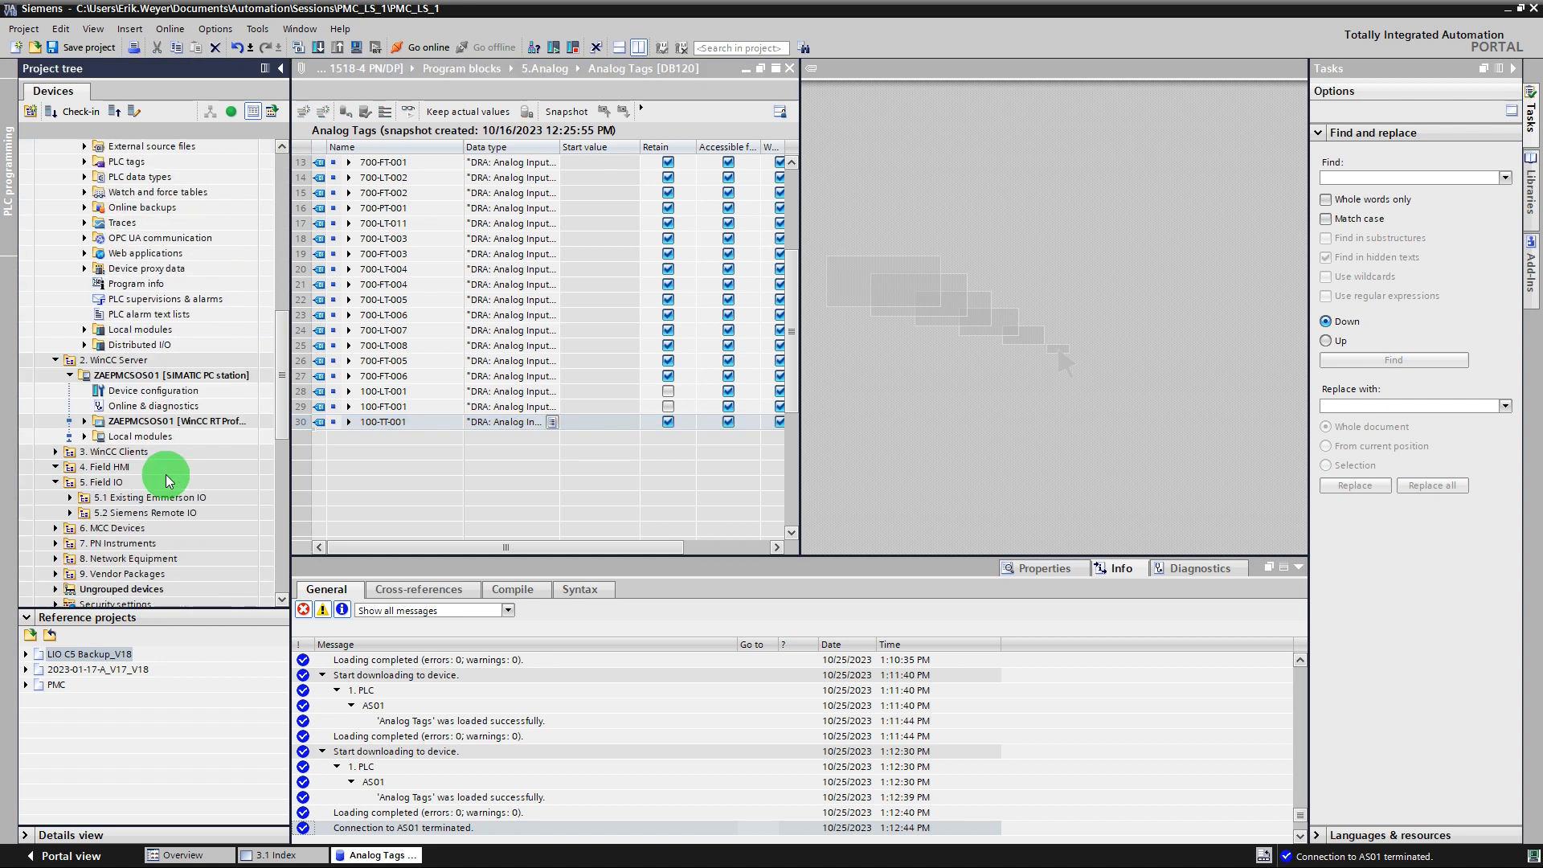
{"action": "scroll", "coordinate": [76, 370], "scroll_direction": "down", "scroll_amount": 3}
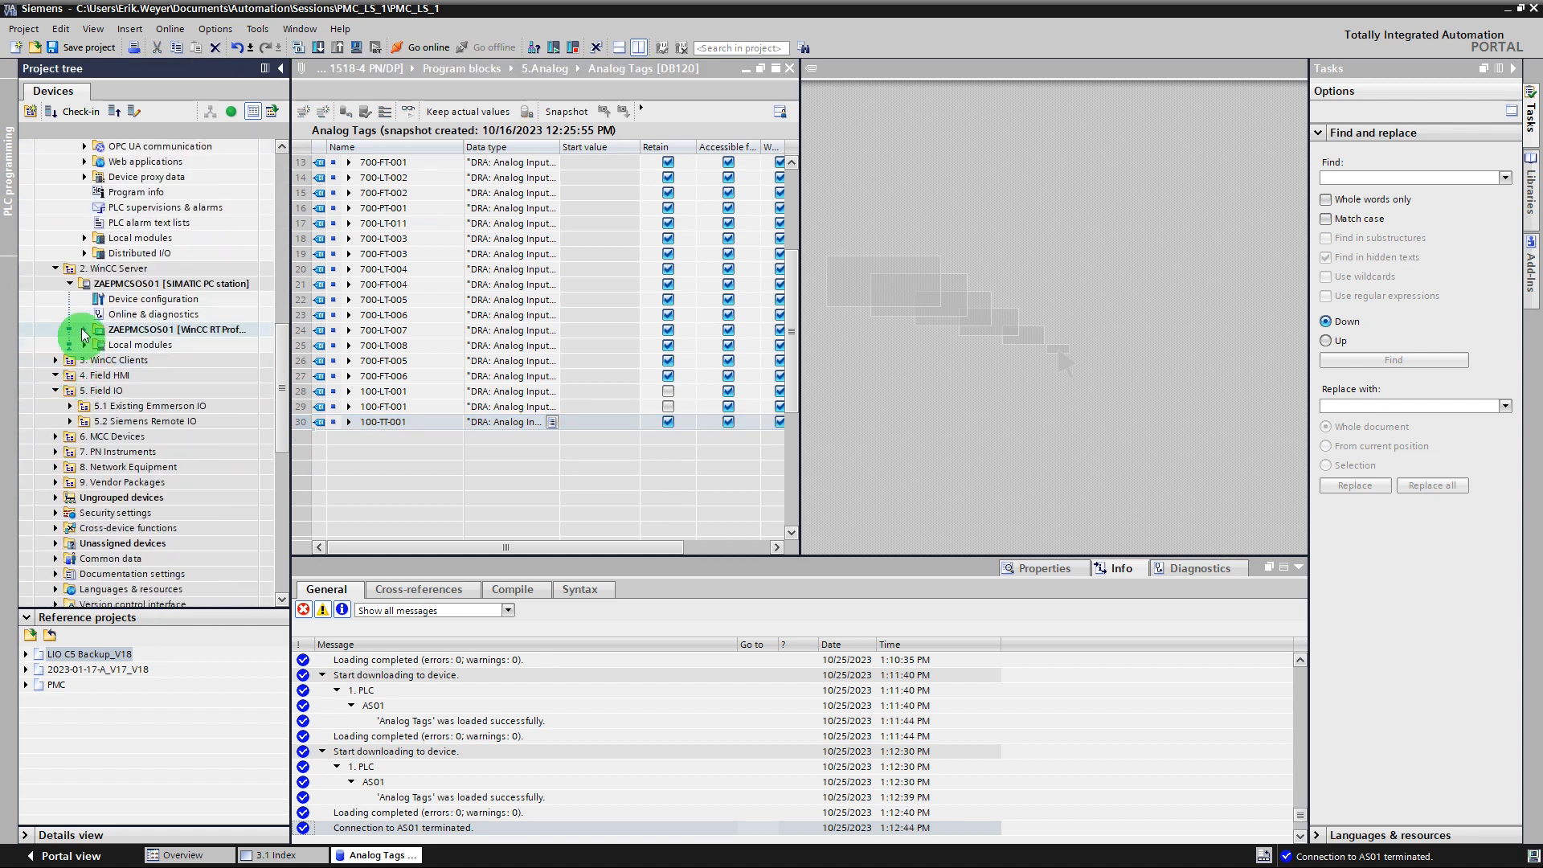
{"action": "left_click", "coordinate": [84, 329]}
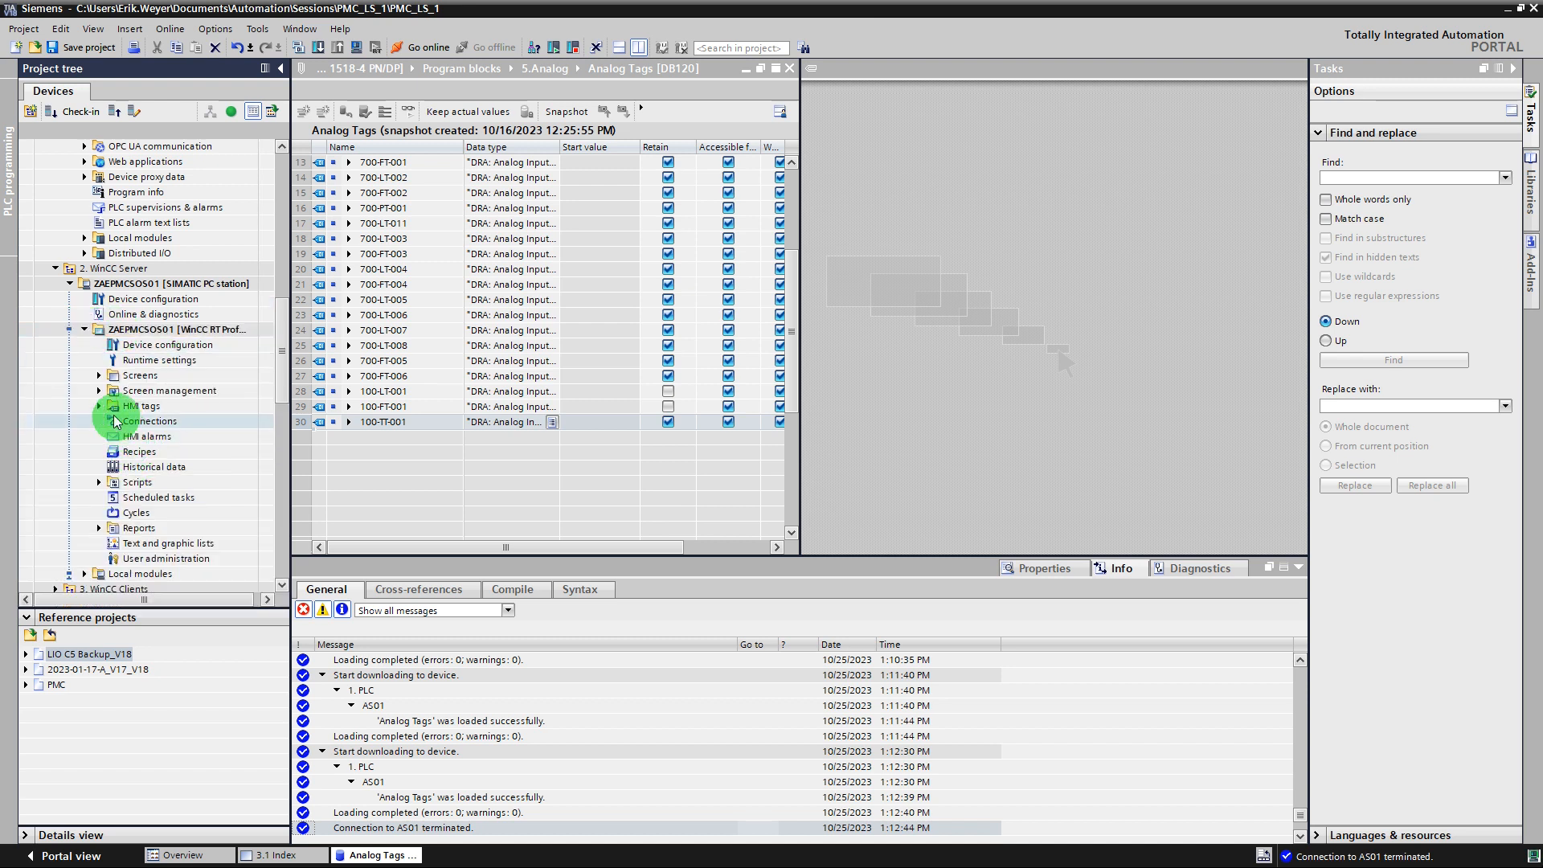
{"action": "left_click", "coordinate": [99, 406]}
{"action": "scroll", "coordinate": [201, 539], "scroll_direction": "down", "scroll_amount": 1}
{"action": "scroll", "coordinate": [205, 546], "scroll_direction": "down", "scroll_amount": 2}
{"action": "left_click", "coordinate": [150, 559]}
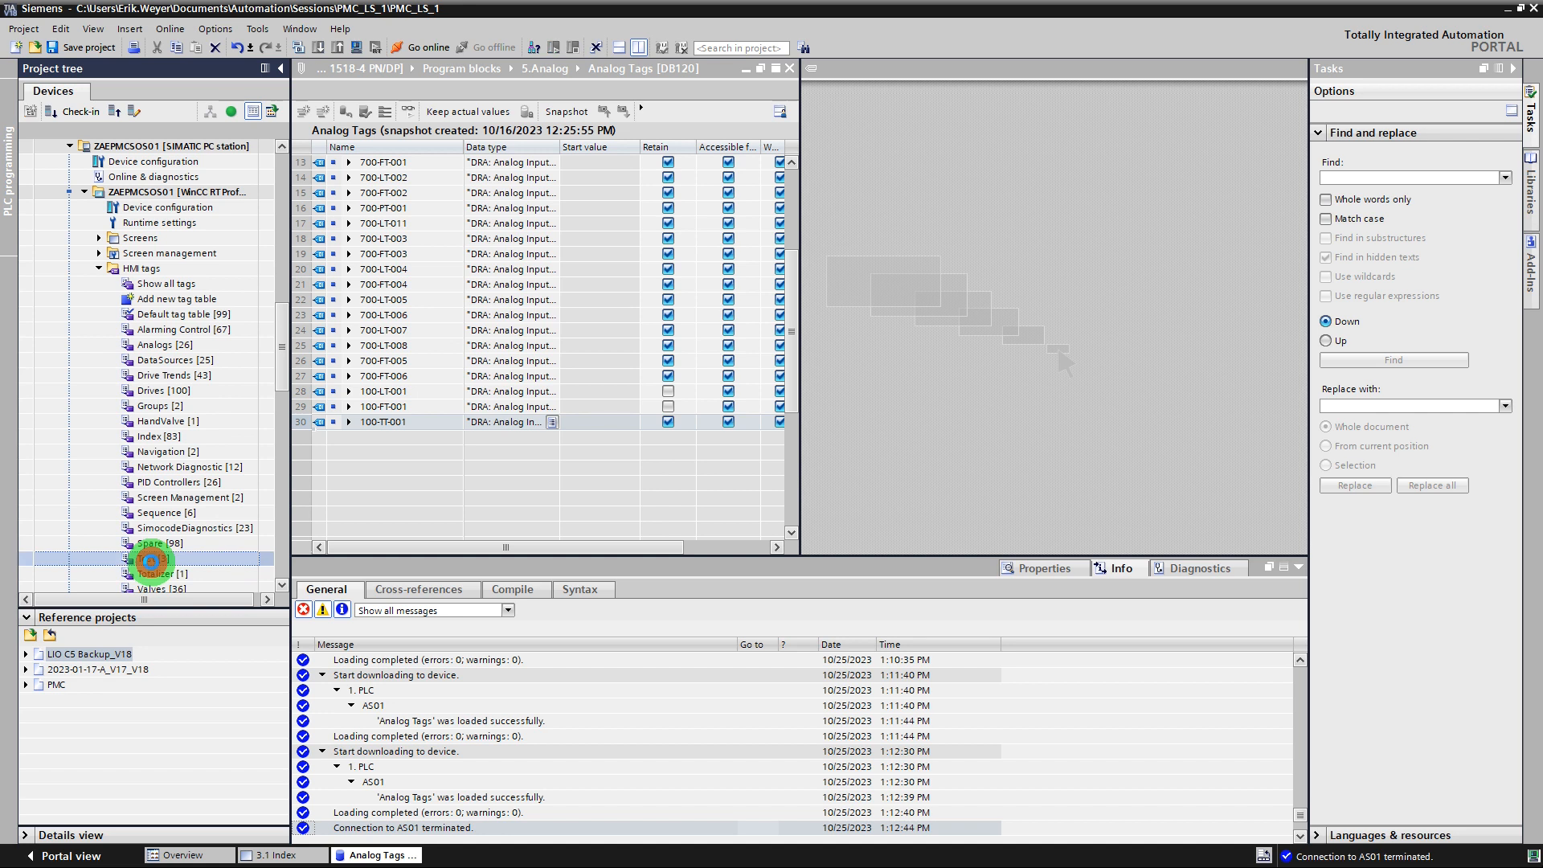
{"action": "double_click", "coordinate": [151, 558]}
Add the 100-TT-001 data block tag to the Test HMI tag table, then return to a single, unsplit editor.
{"action": "left_click", "coordinate": [300, 423]}
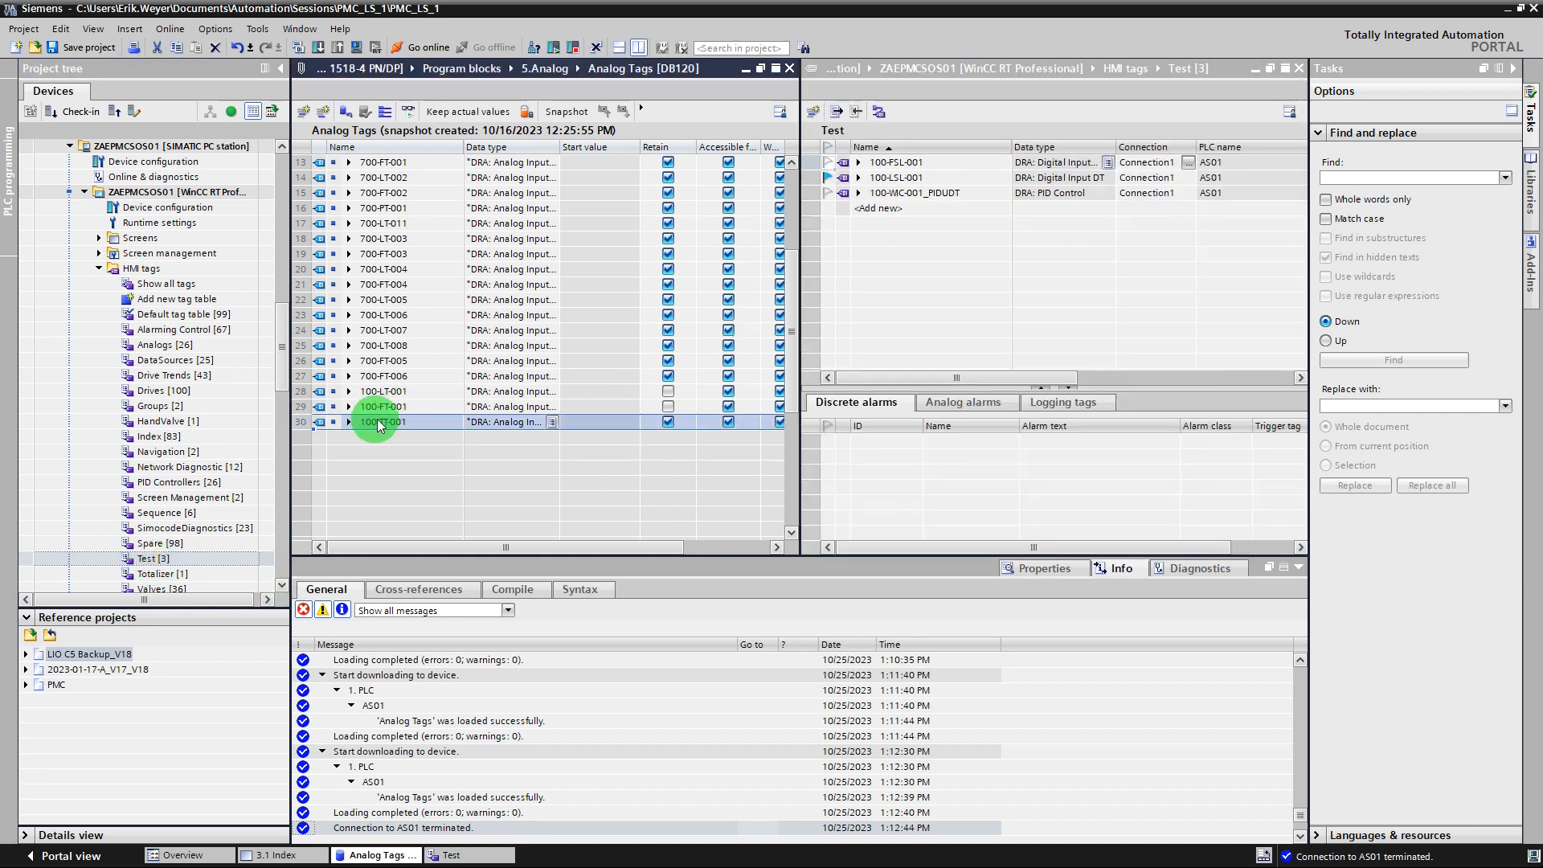
{"action": "left_click_drag", "start_coordinate": [389, 429], "coordinate": [894, 211]}
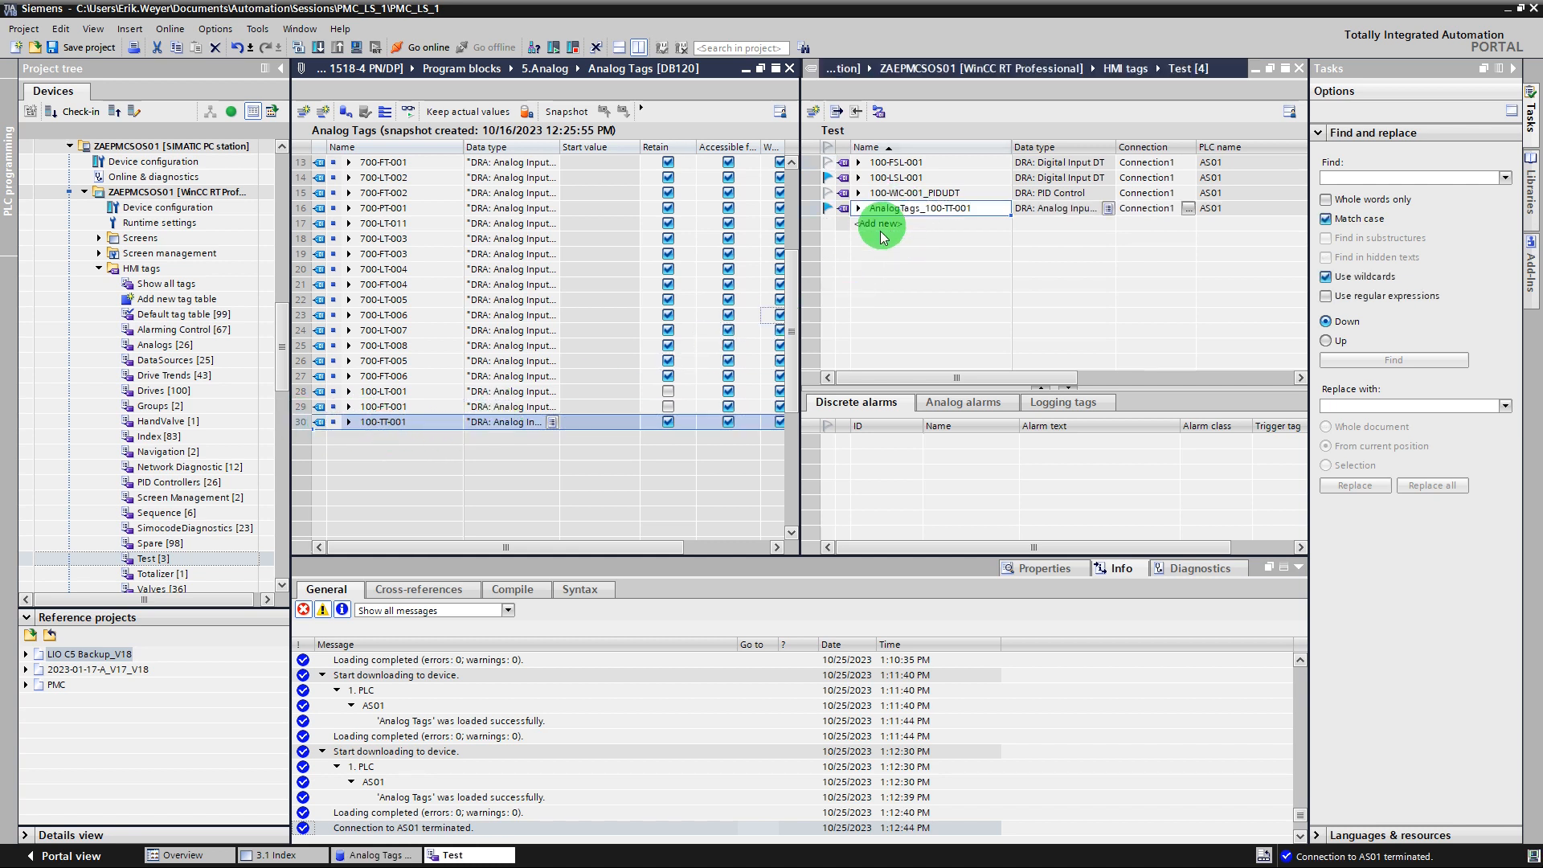
{"action": "left_click", "coordinate": [788, 69]}
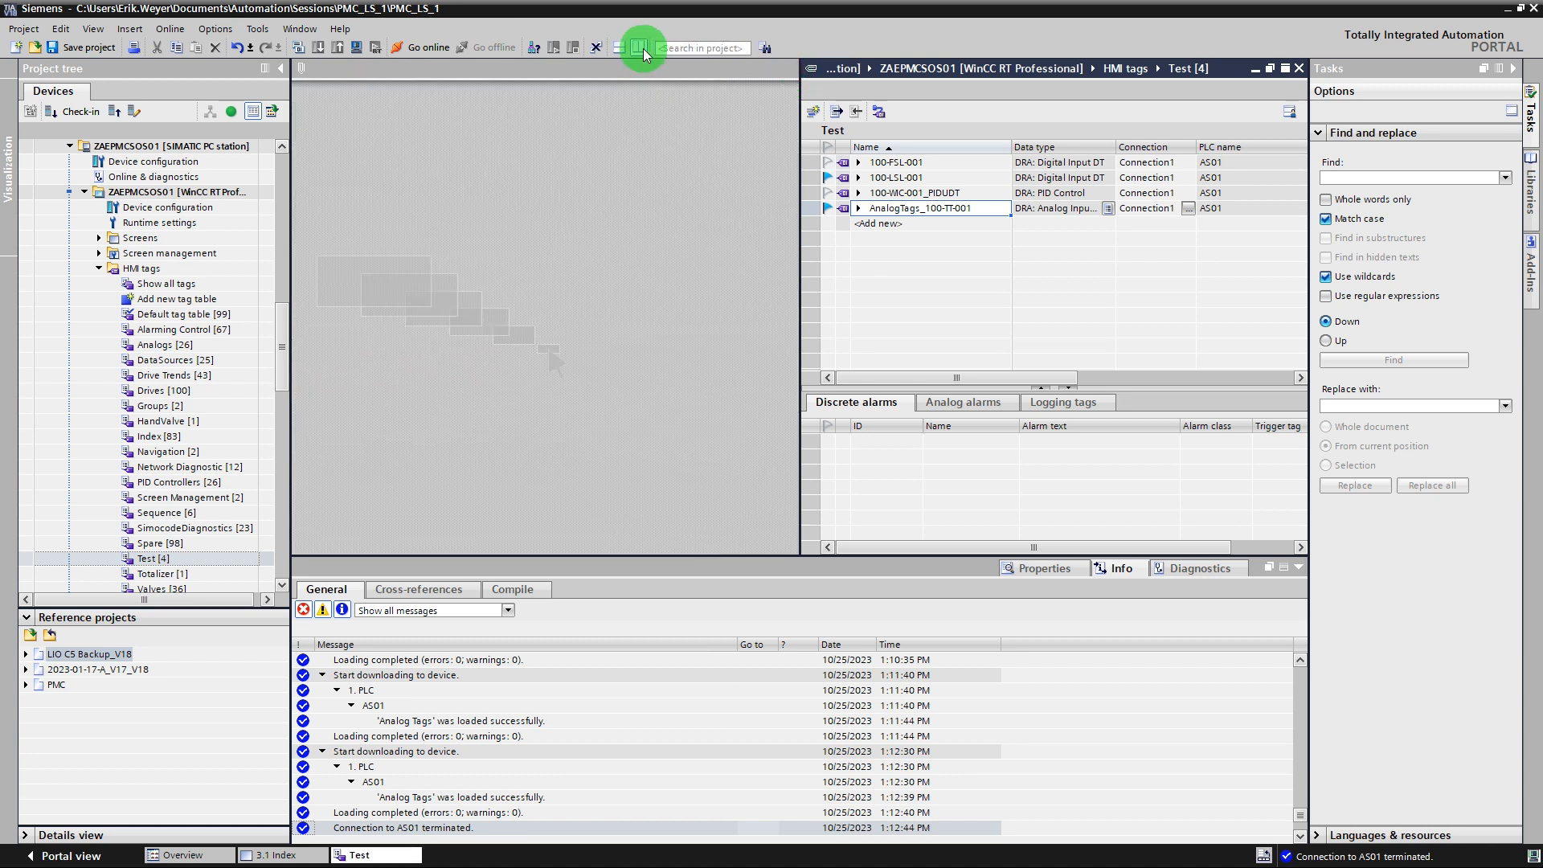
{"action": "left_click", "coordinate": [642, 48]}
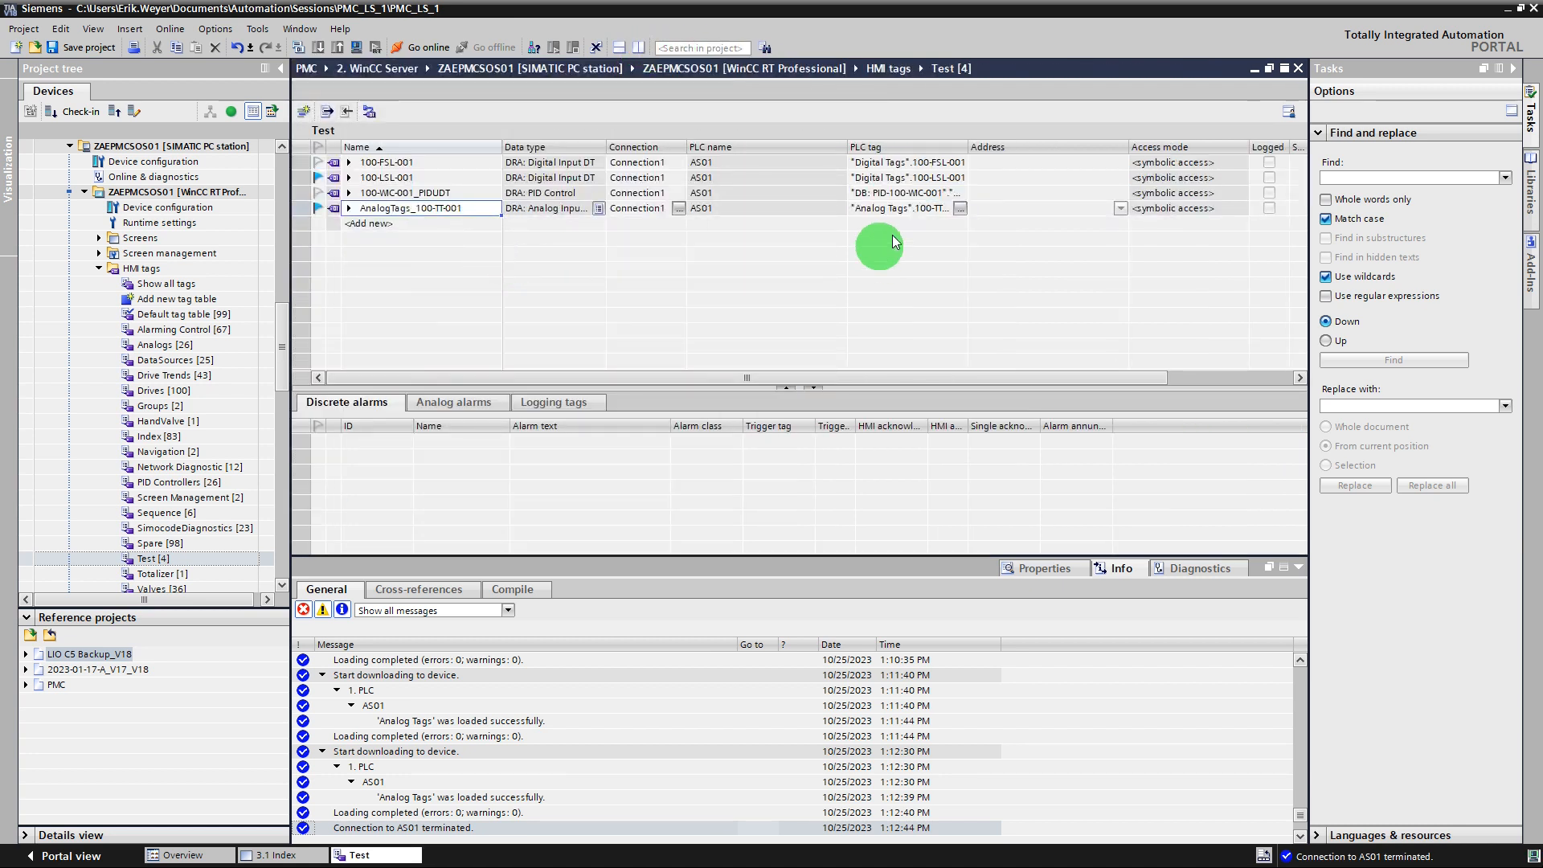
Widen the PLC tag column and rename the new HMI tag to 100-TT-001.
{"action": "left_click_drag", "start_coordinate": [964, 147], "coordinate": [1002, 148]}
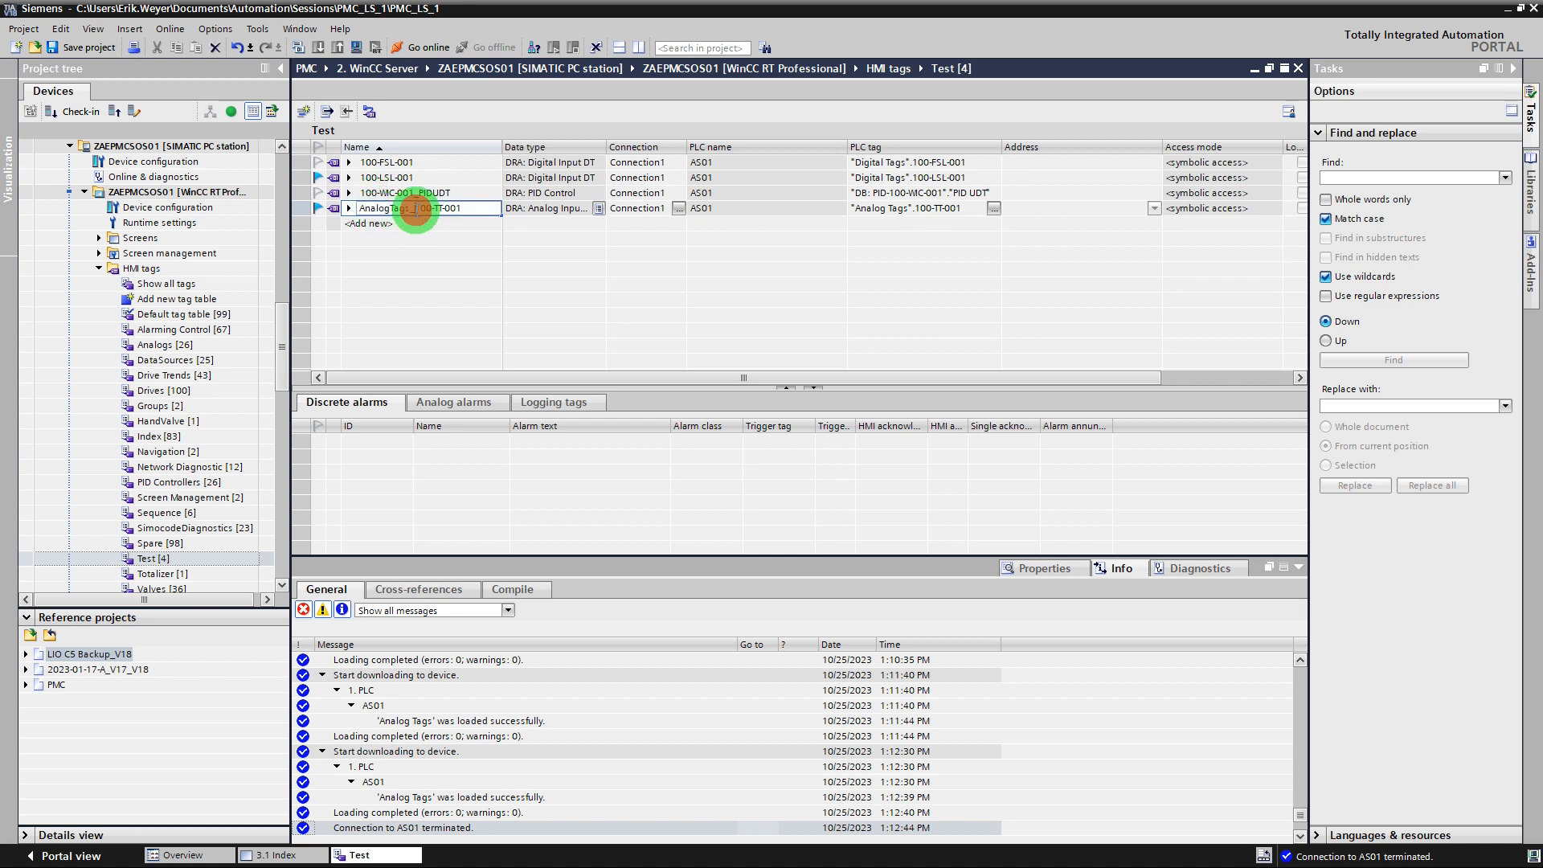
{"action": "key", "text": "Delete"}
{"action": "key", "text": "Delete"}
{"action": "key", "text": "Delete"}
{"action": "key", "text": "Delete"}
{"action": "key", "text": "Delete"}
{"action": "key", "text": "Delete"}
{"action": "key", "text": "Delete"}
{"action": "key", "text": "Delete"}
{"action": "key", "text": "Delete"}
{"action": "key", "text": "Delete"}
{"action": "key", "text": "Delete"}
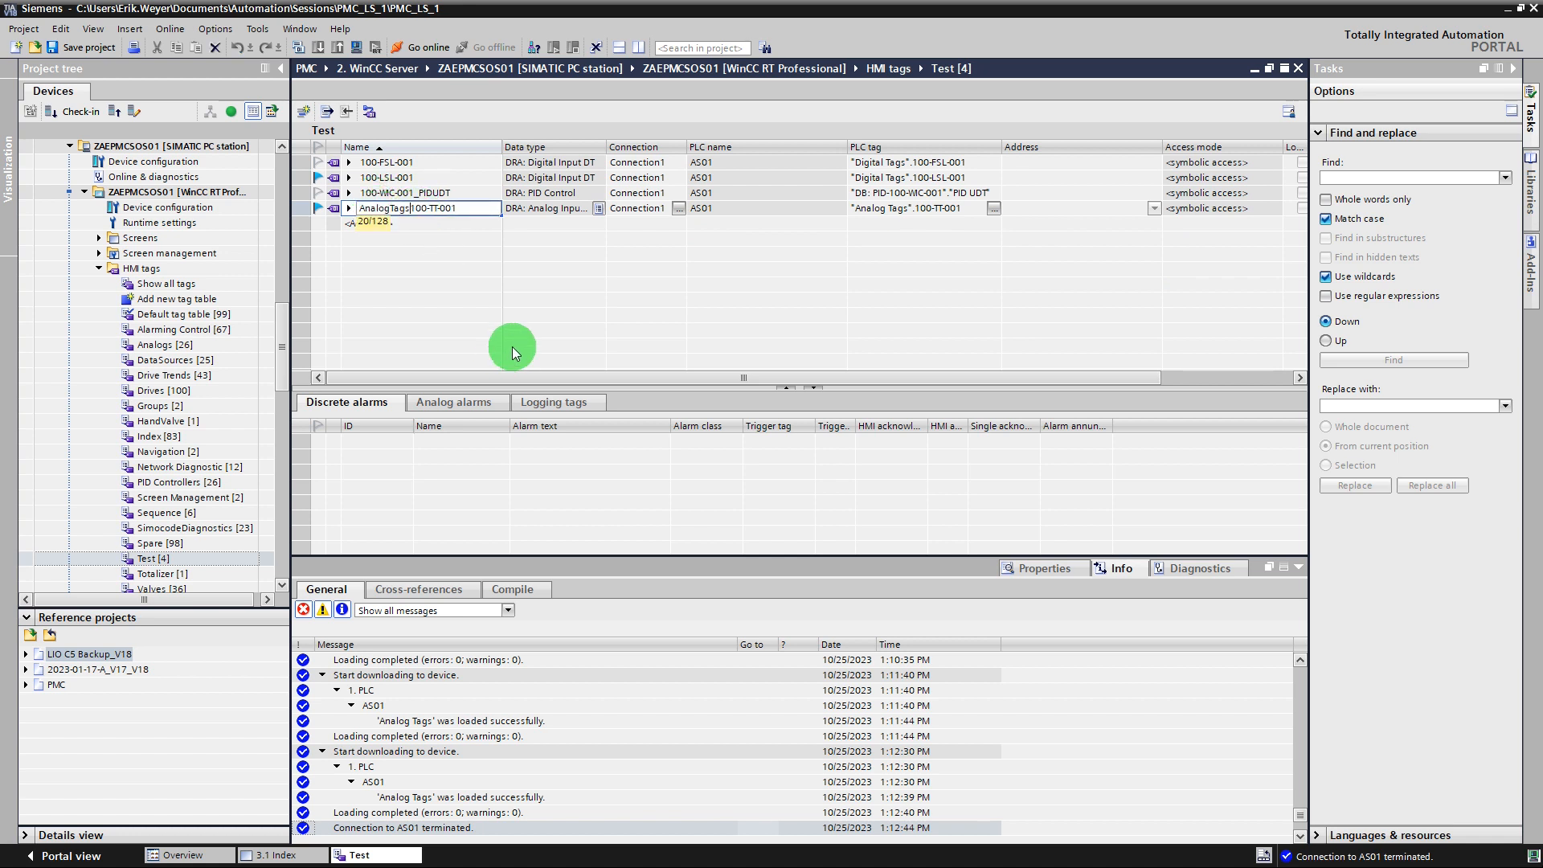
{"action": "left_click", "coordinate": [475, 304]}
{"action": "left_click", "coordinate": [348, 210]}
{"action": "left_click", "coordinate": [348, 209]}
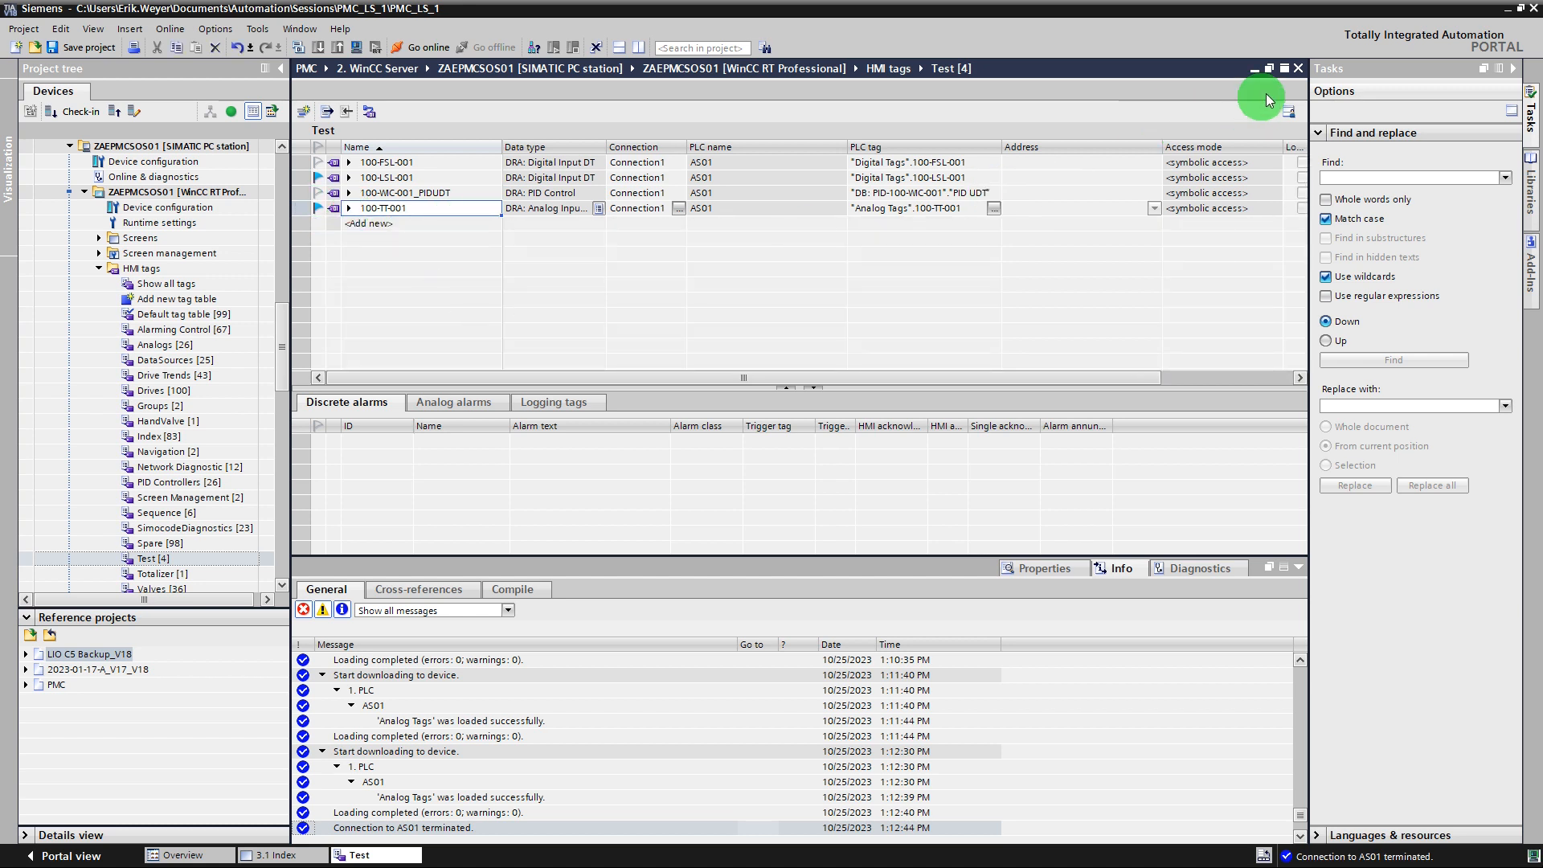
Close the Test tag table and open the 2.4 Blowers screen from the 2. Mimics group.
{"action": "left_click", "coordinate": [1300, 67]}
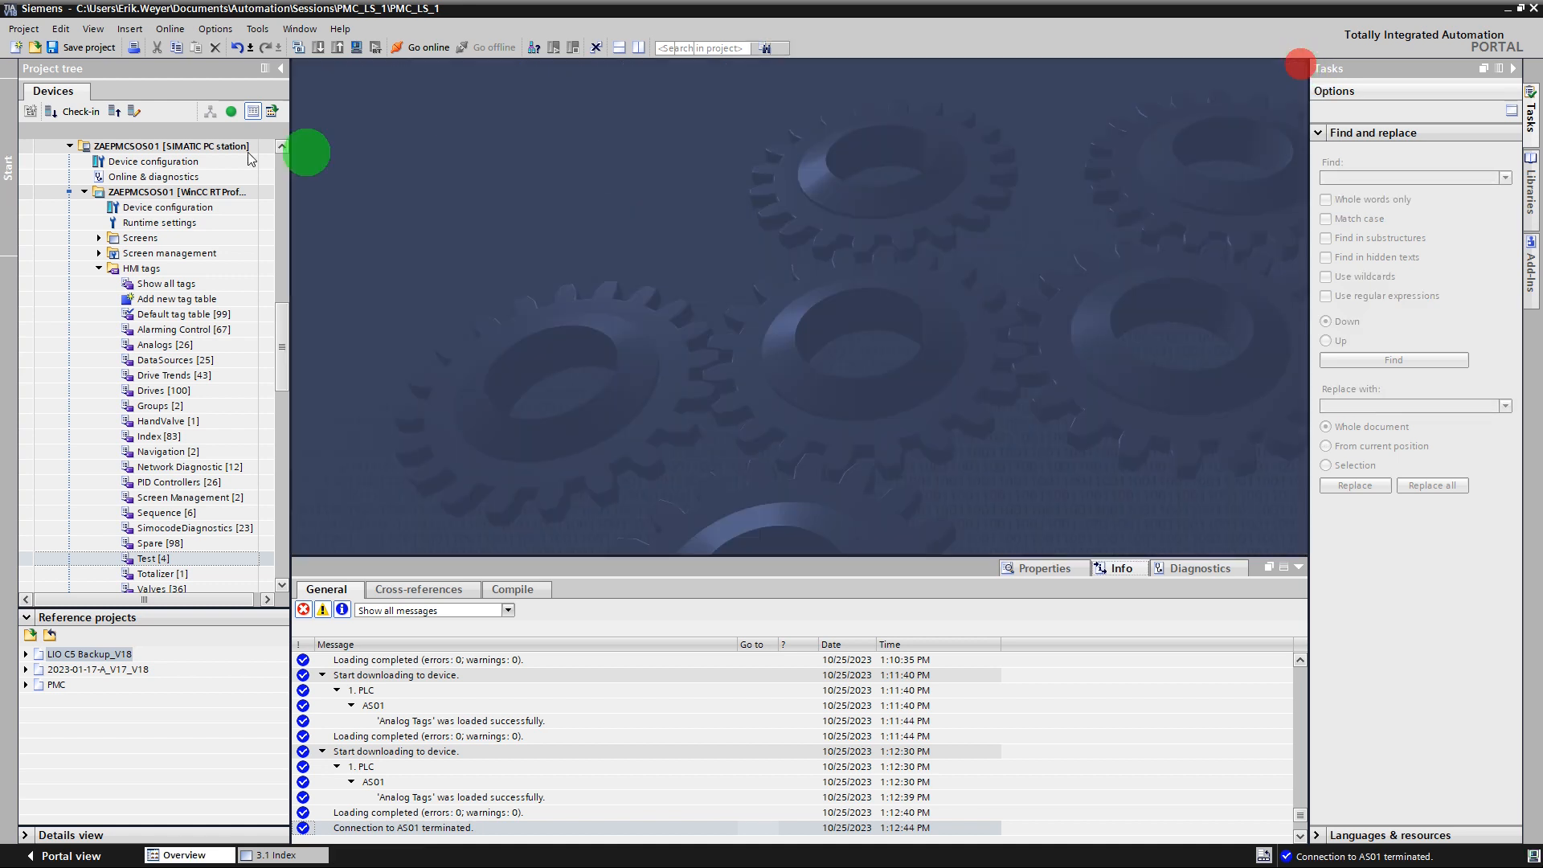
{"action": "left_click", "coordinate": [99, 268]}
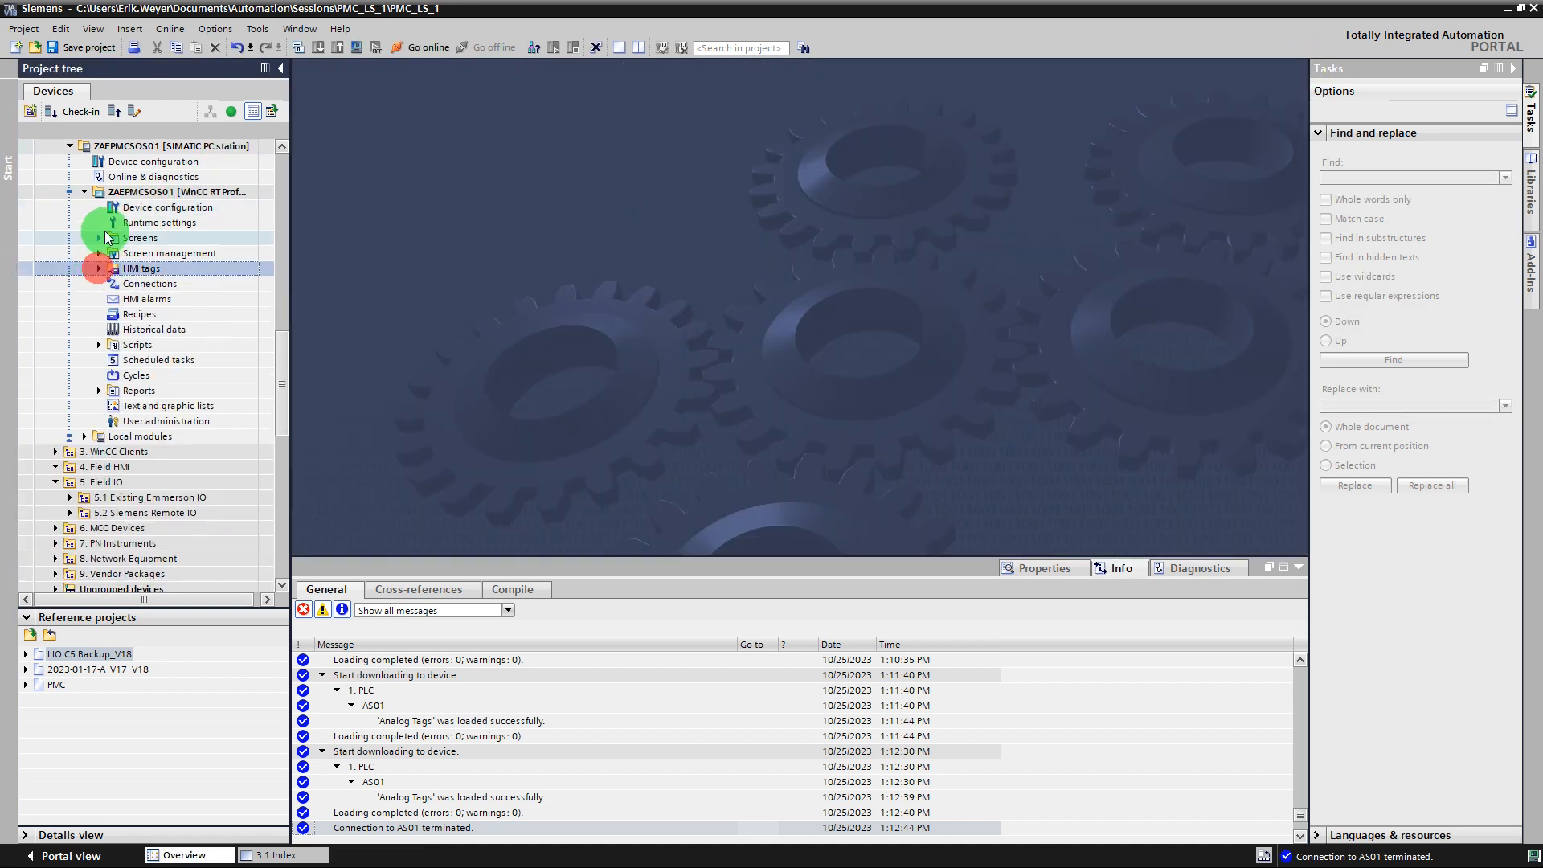
{"action": "left_click", "coordinate": [99, 239]}
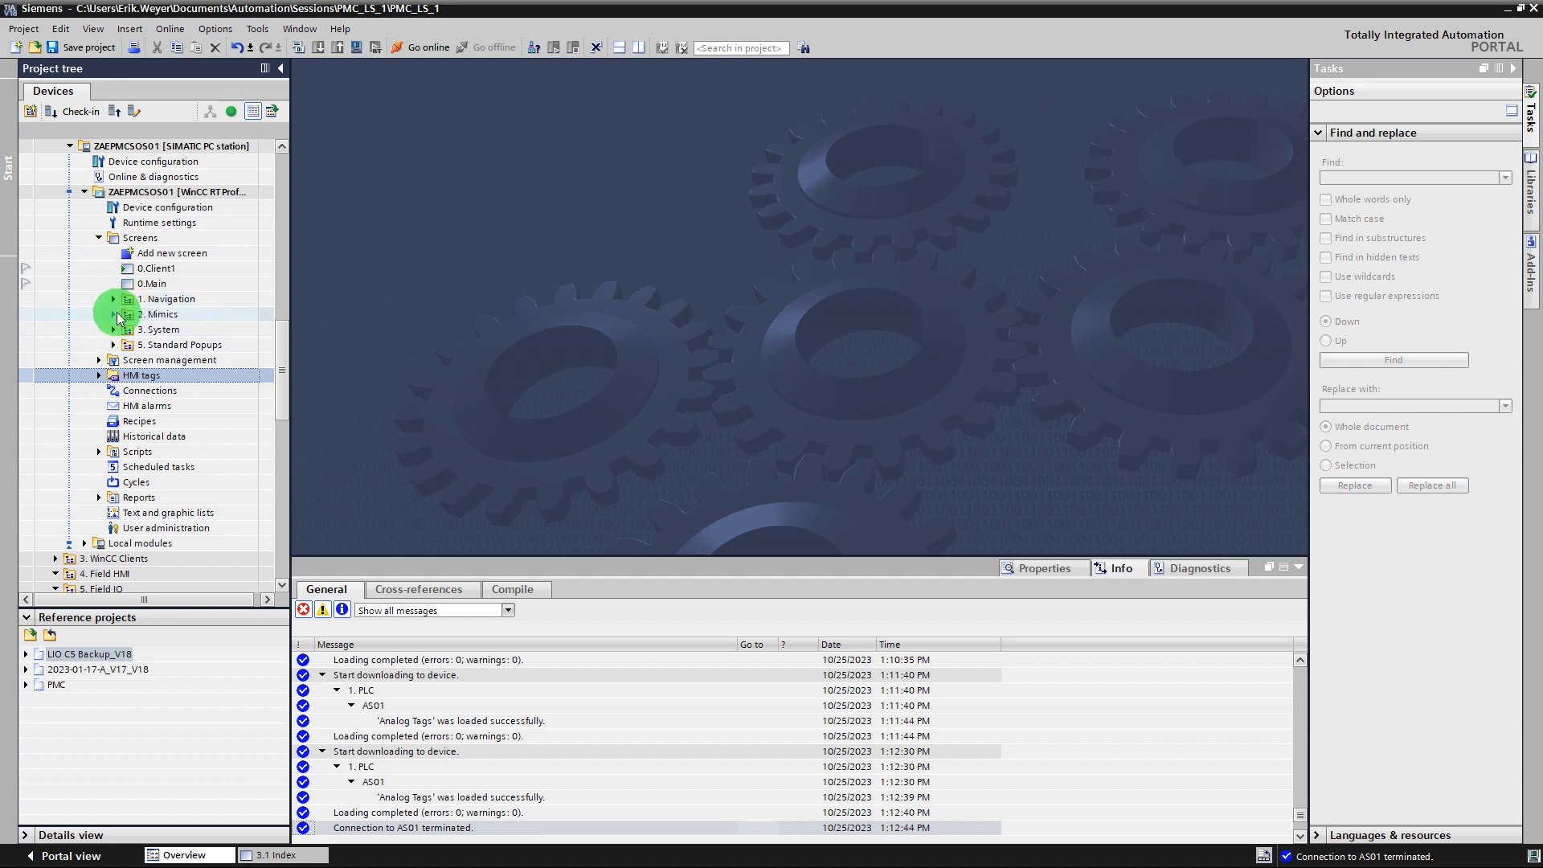
{"action": "left_click", "coordinate": [113, 314]}
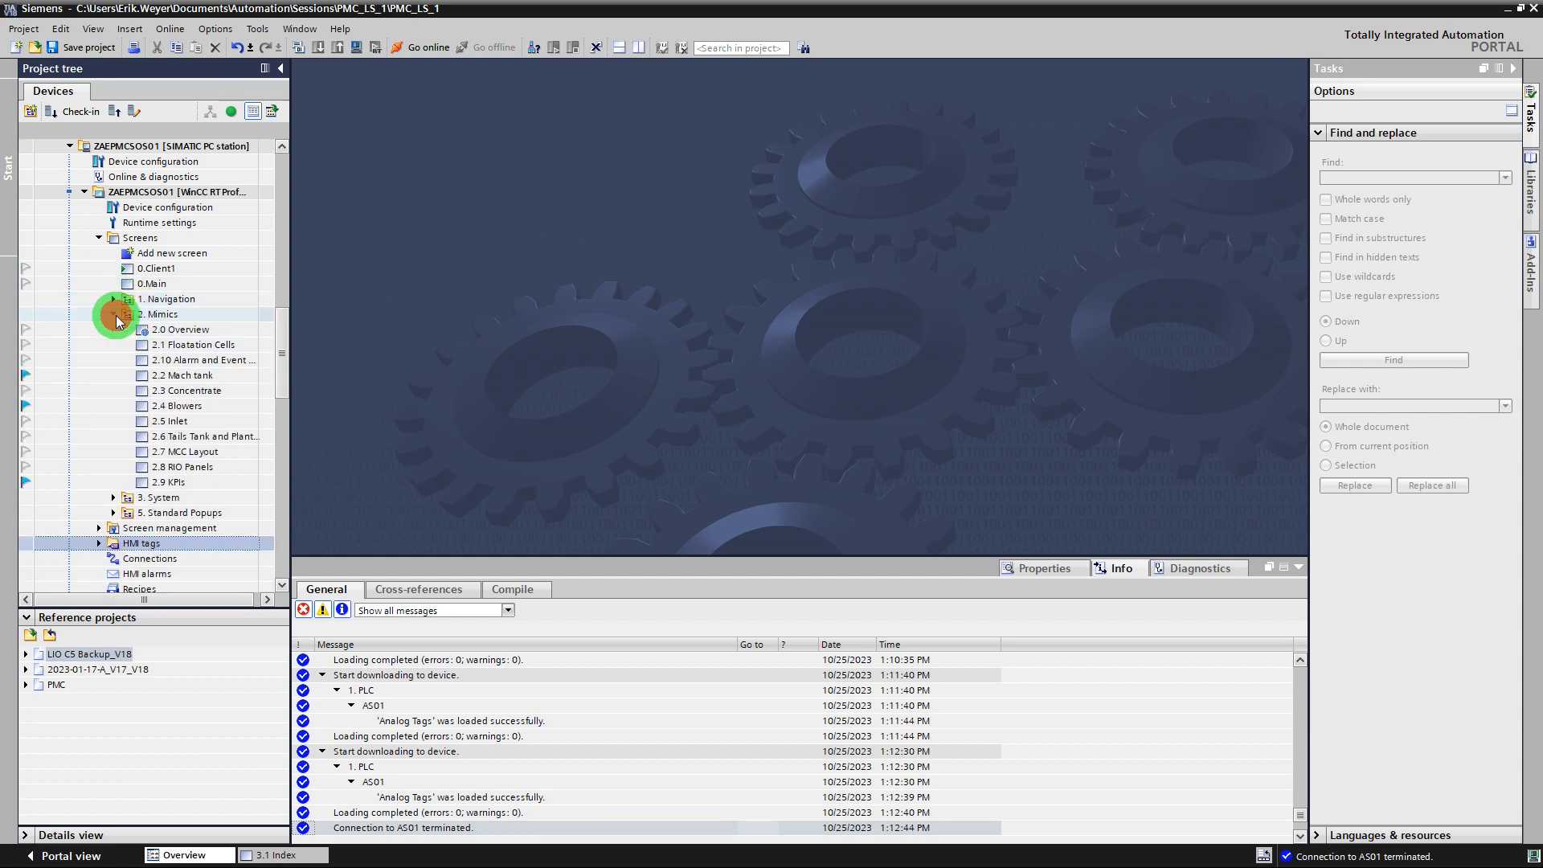
{"action": "double_click", "coordinate": [184, 407]}
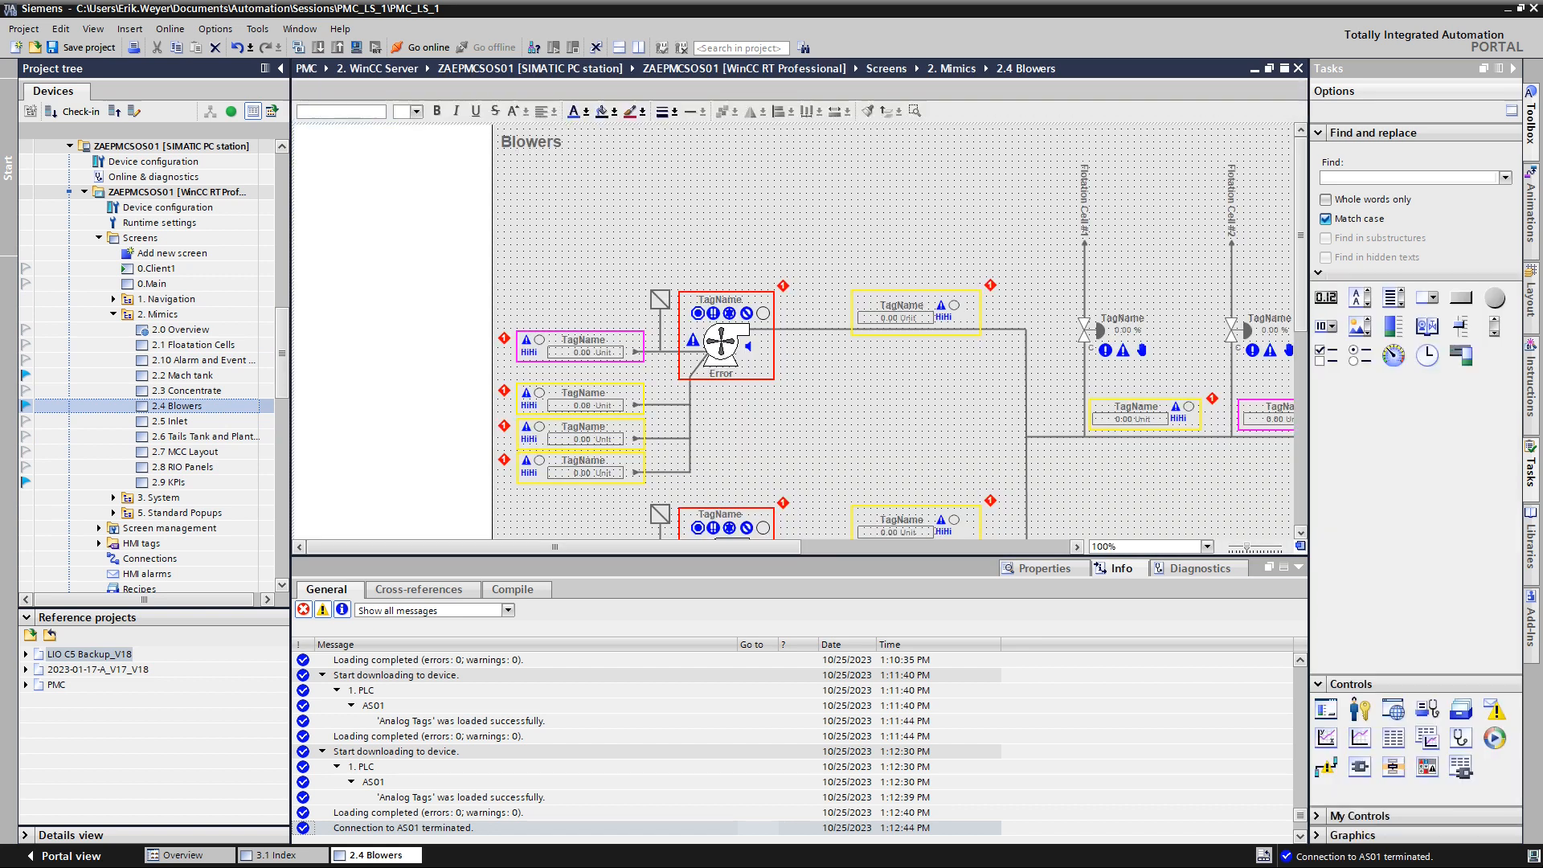
Place a DRA Analog Input Basic faceplate from the project library's 2.1.1 IO Displays on the Blowers screen, right of the upper blower.
{"action": "left_click", "coordinate": [1532, 551]}
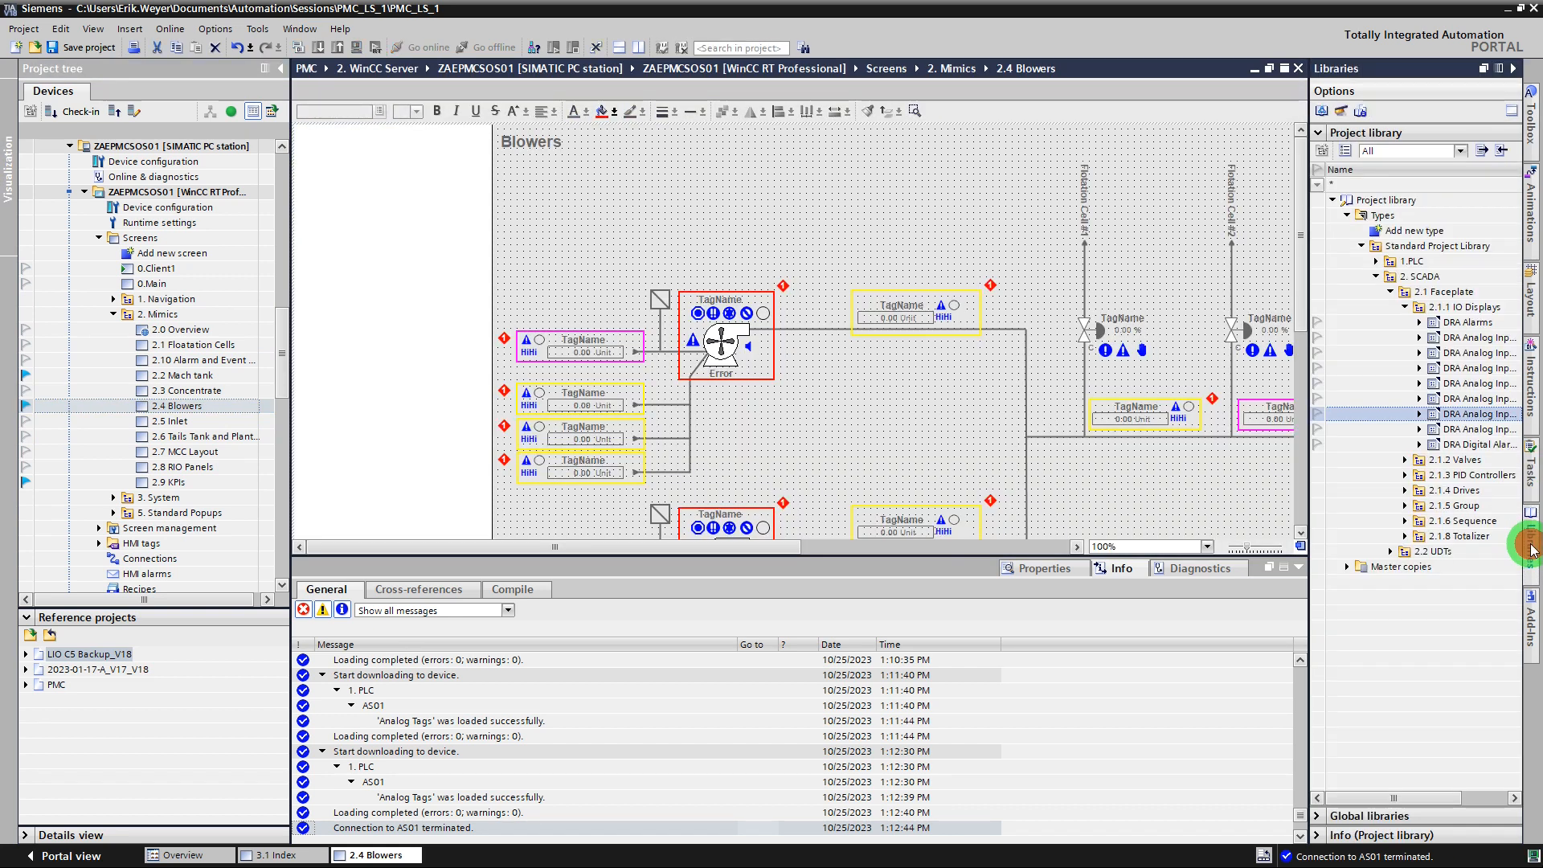
{"action": "left_click", "coordinate": [1378, 278]}
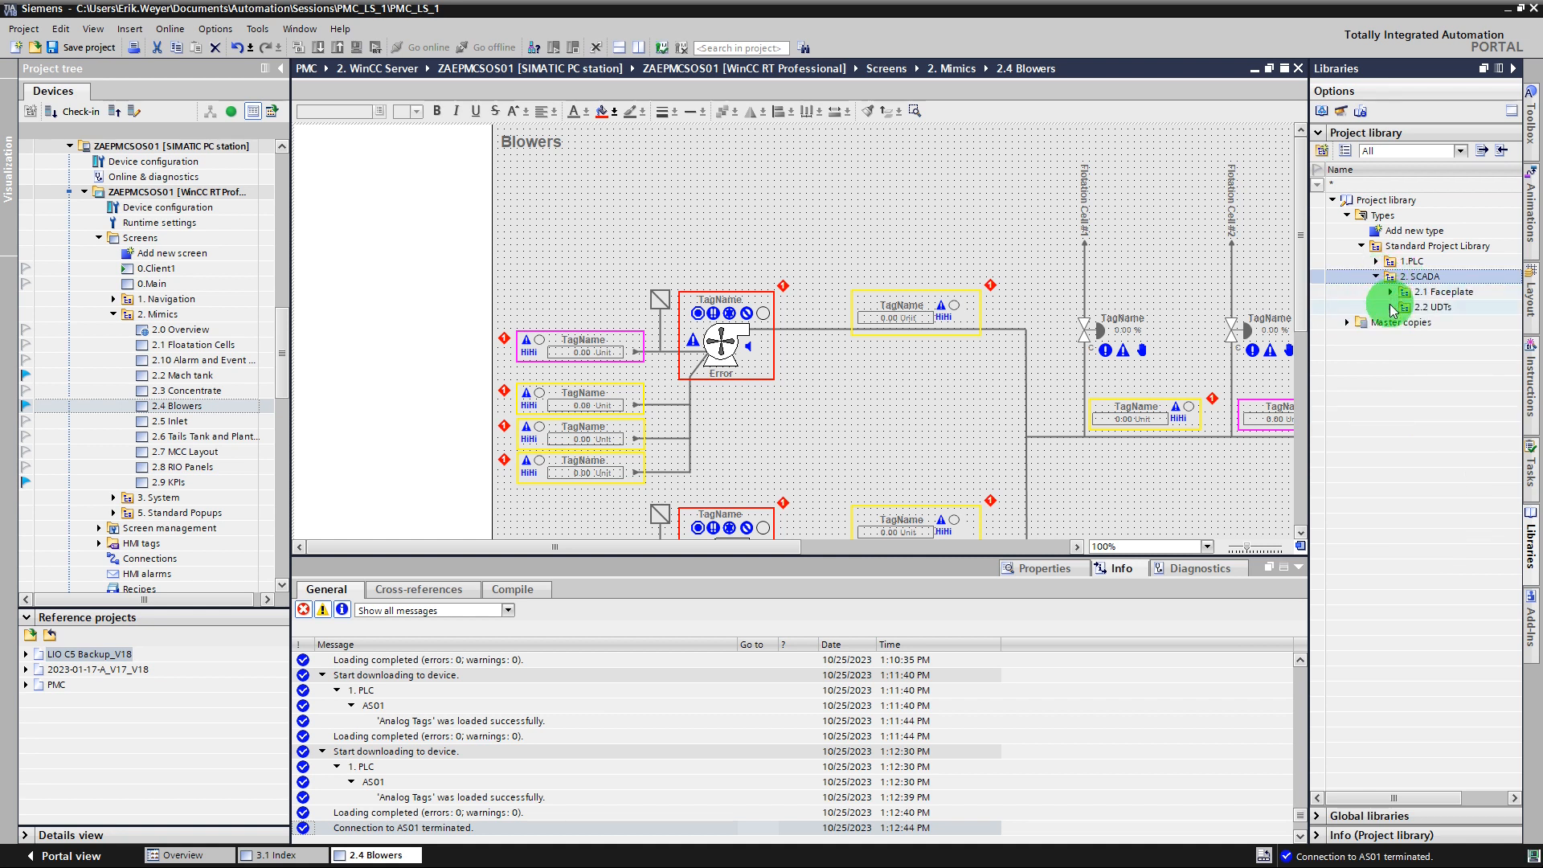
{"action": "left_click", "coordinate": [1392, 294]}
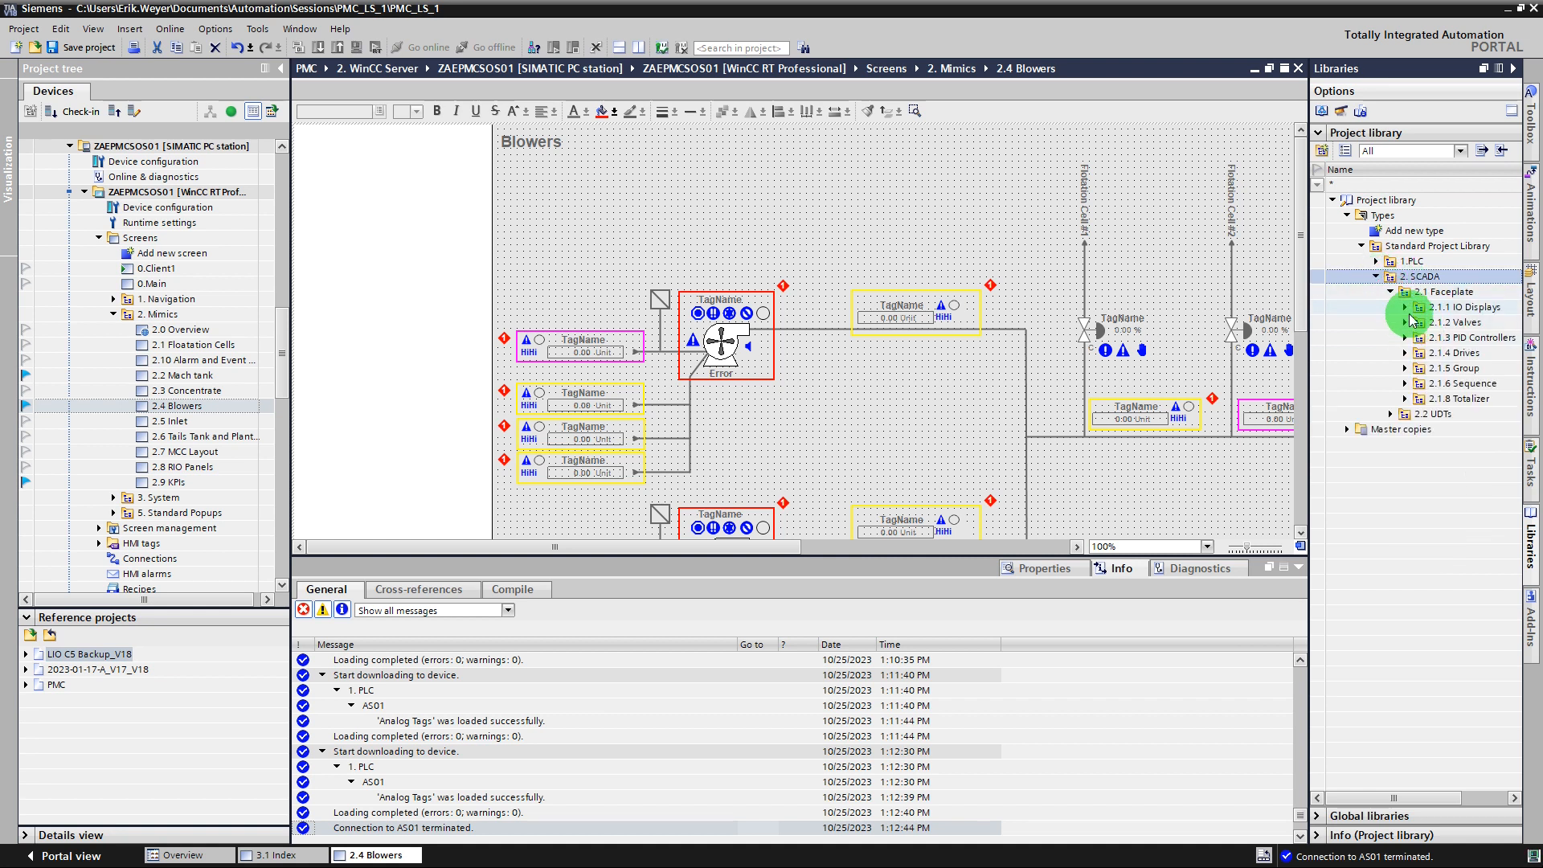
{"action": "left_click", "coordinate": [1405, 310]}
{"action": "left_click_drag", "start_coordinate": [1409, 799], "coordinate": [1451, 806]}
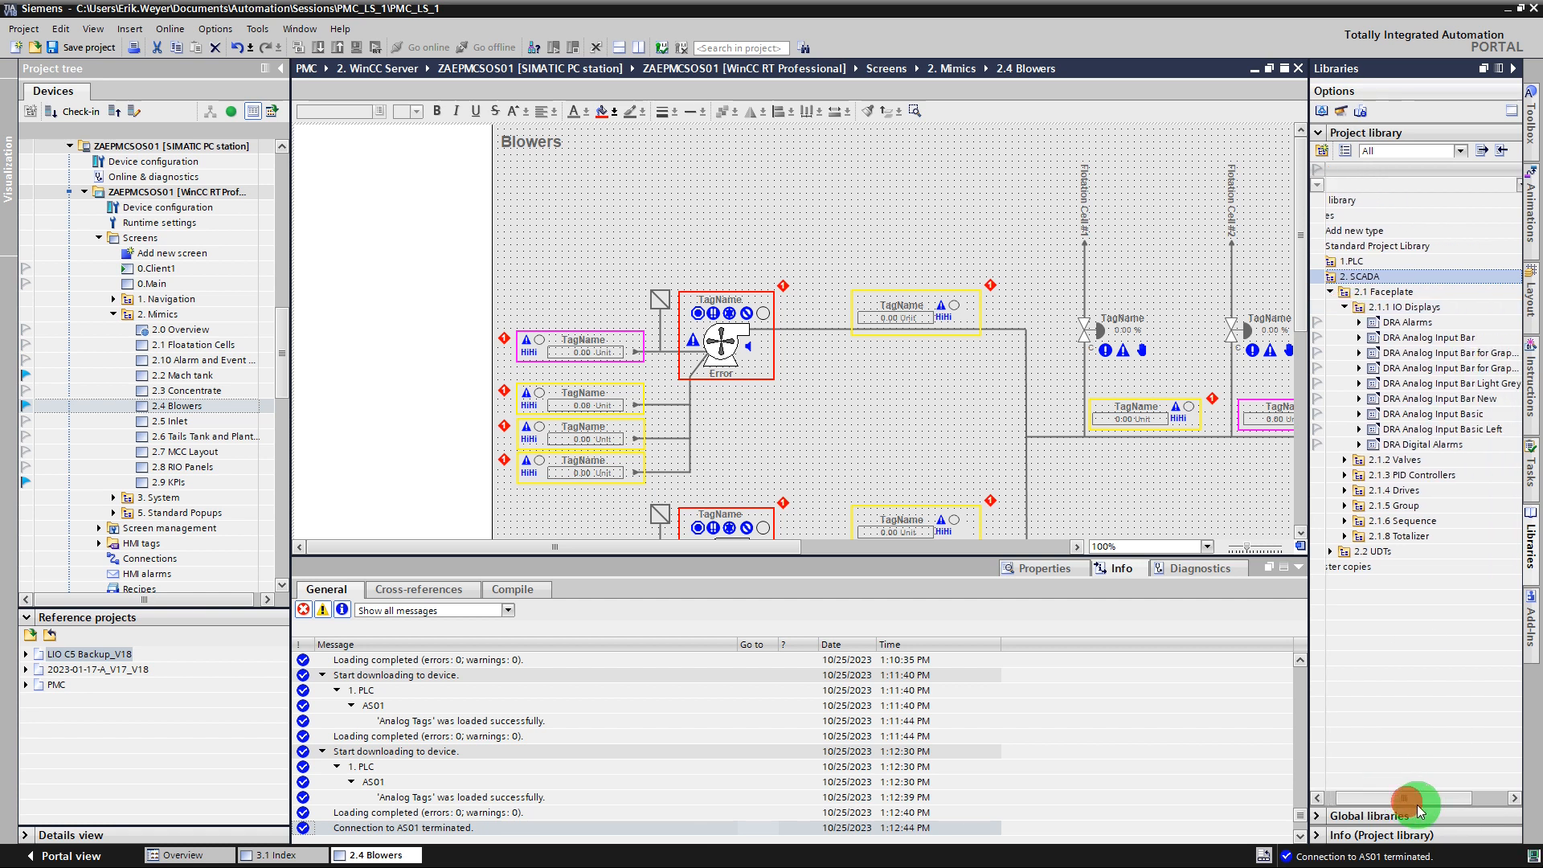
{"action": "left_click", "coordinate": [1440, 416]}
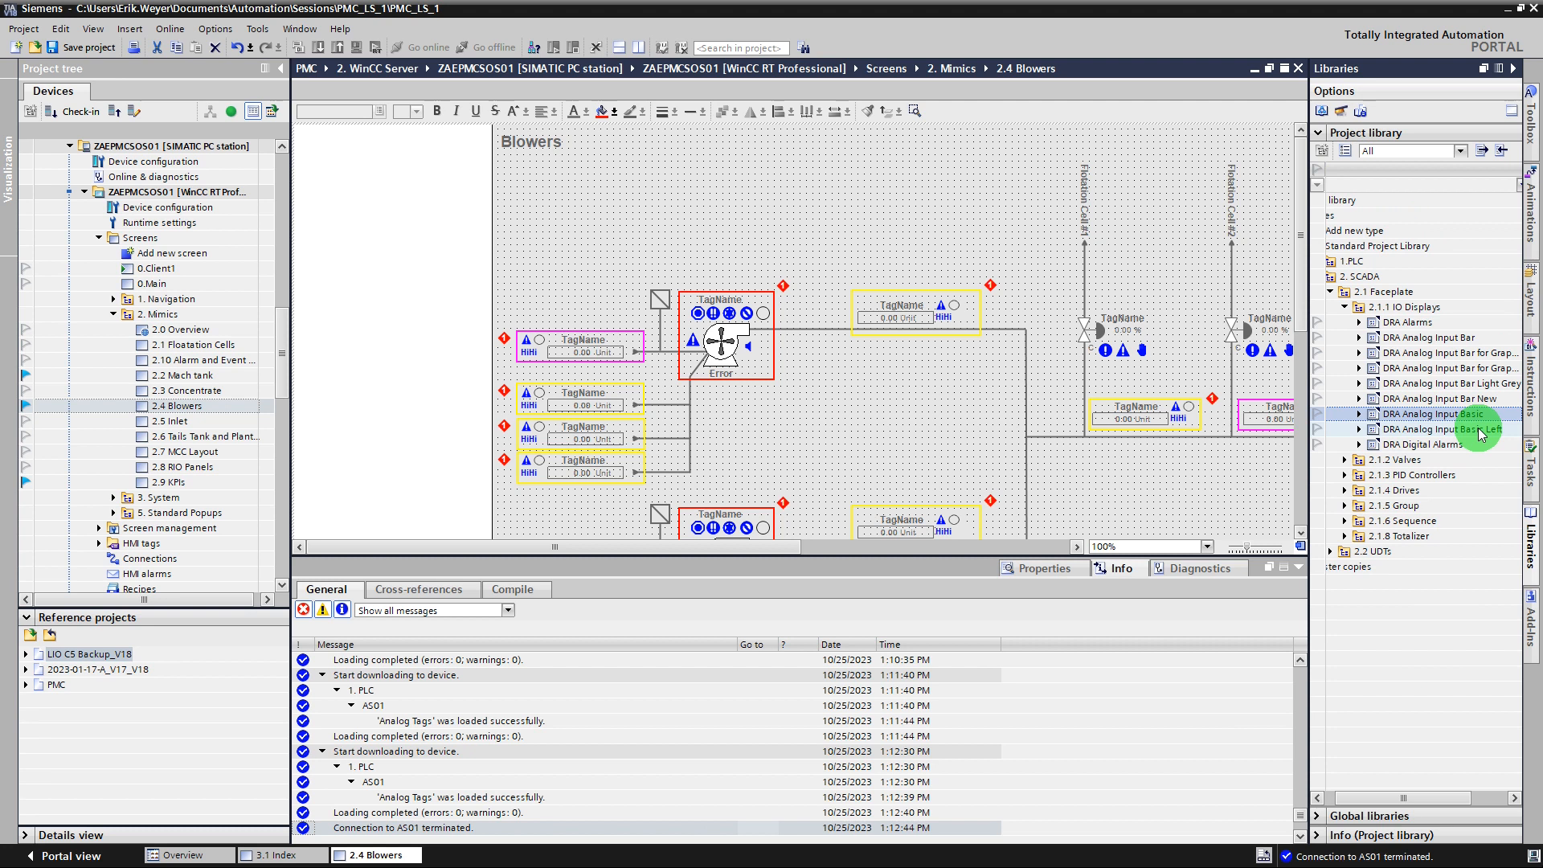
{"action": "left_click_drag", "start_coordinate": [1468, 421], "coordinate": [888, 391]}
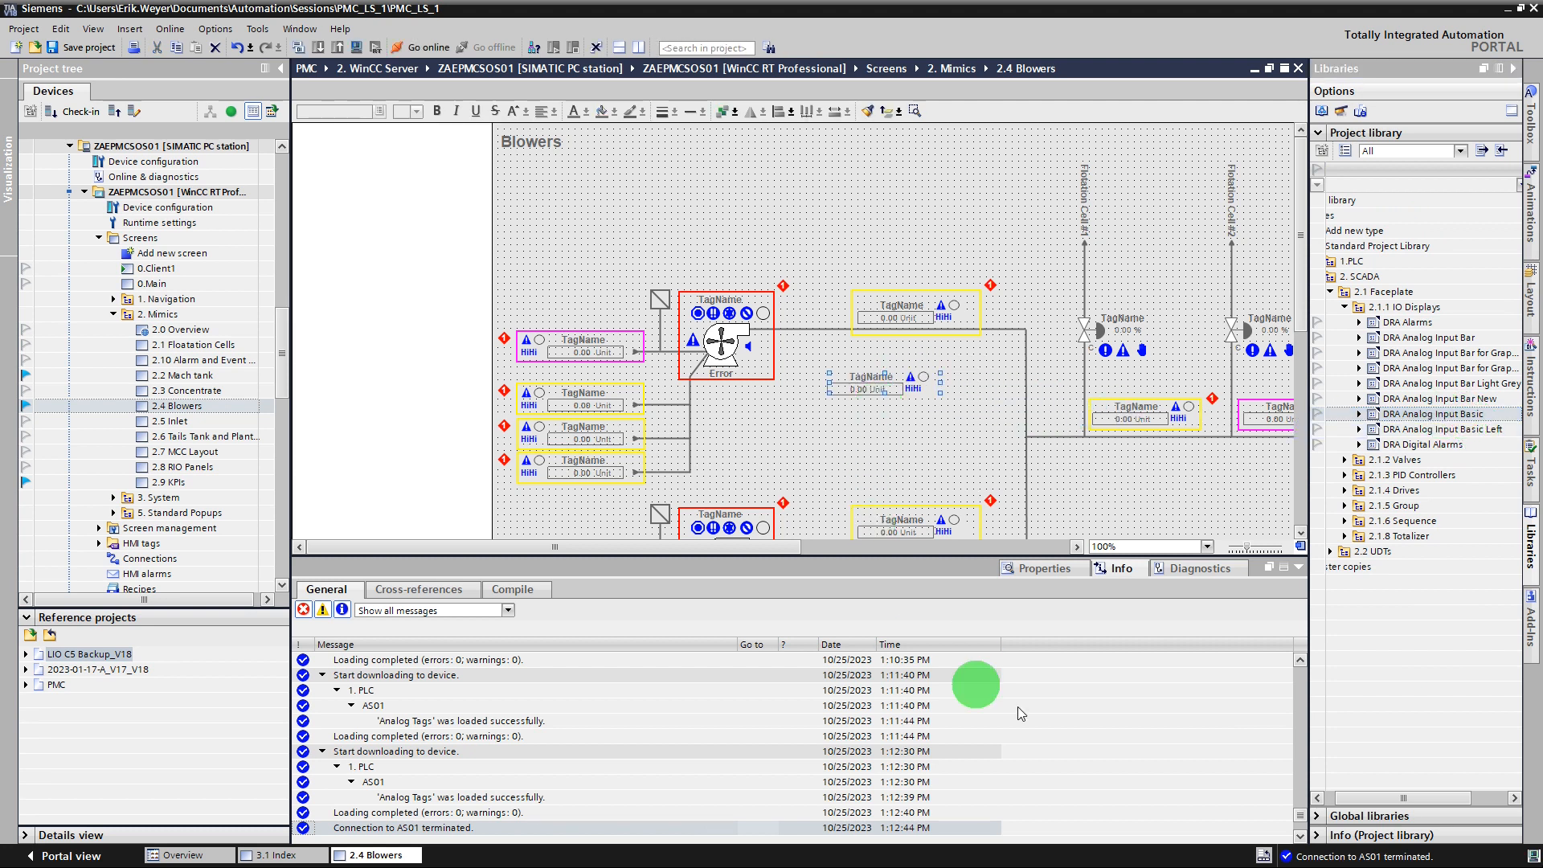
Link the new analog input faceplate's AnalogTag interface property to the HMI tag 100-TT-001 from the Test tag table.
{"action": "left_click", "coordinate": [1034, 570]}
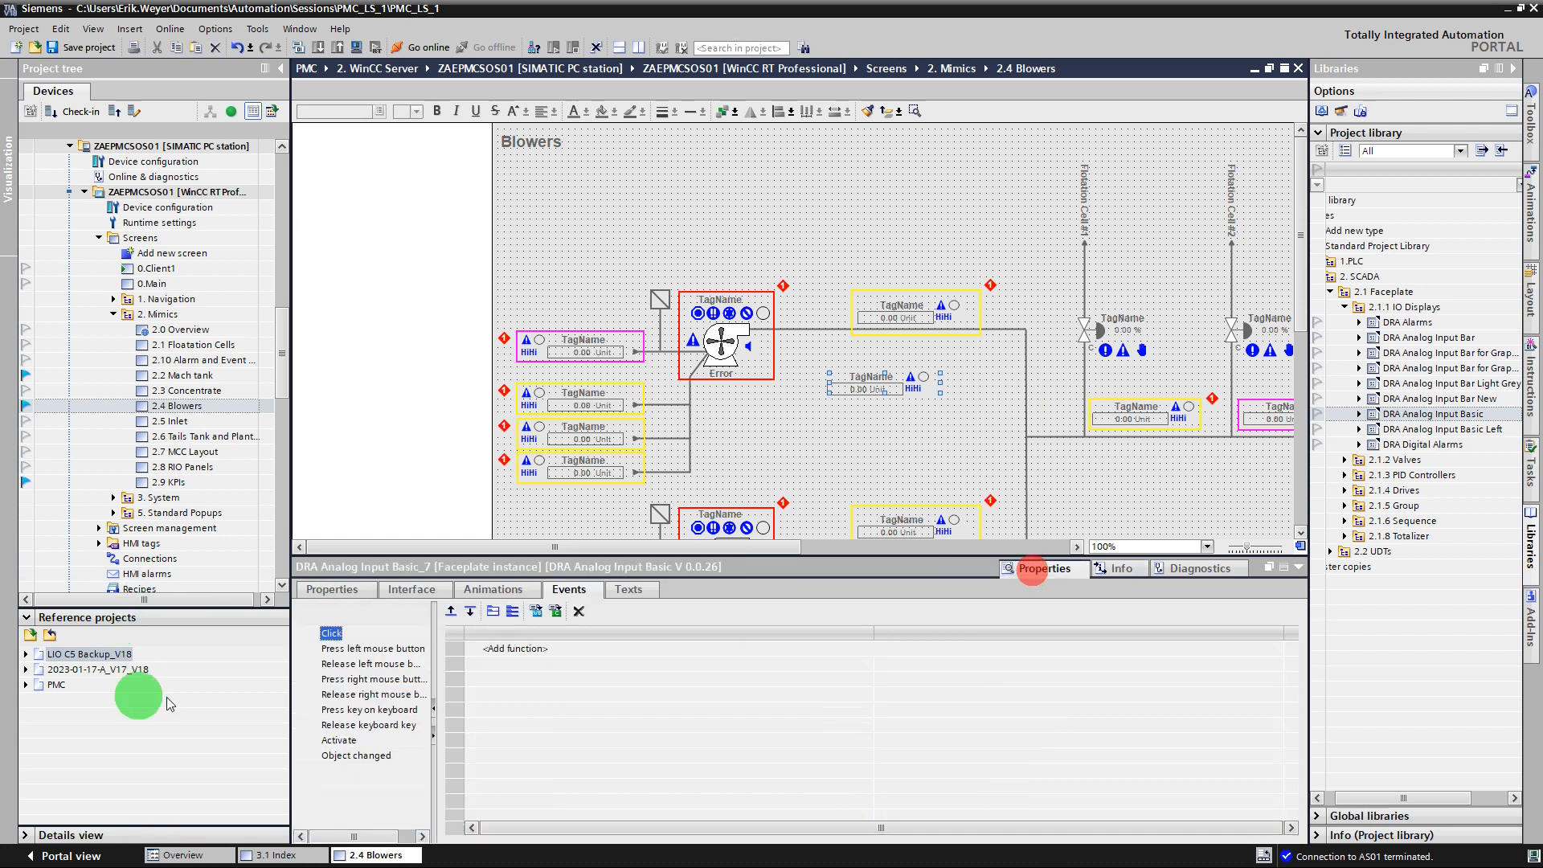
{"action": "left_click", "coordinate": [445, 591]}
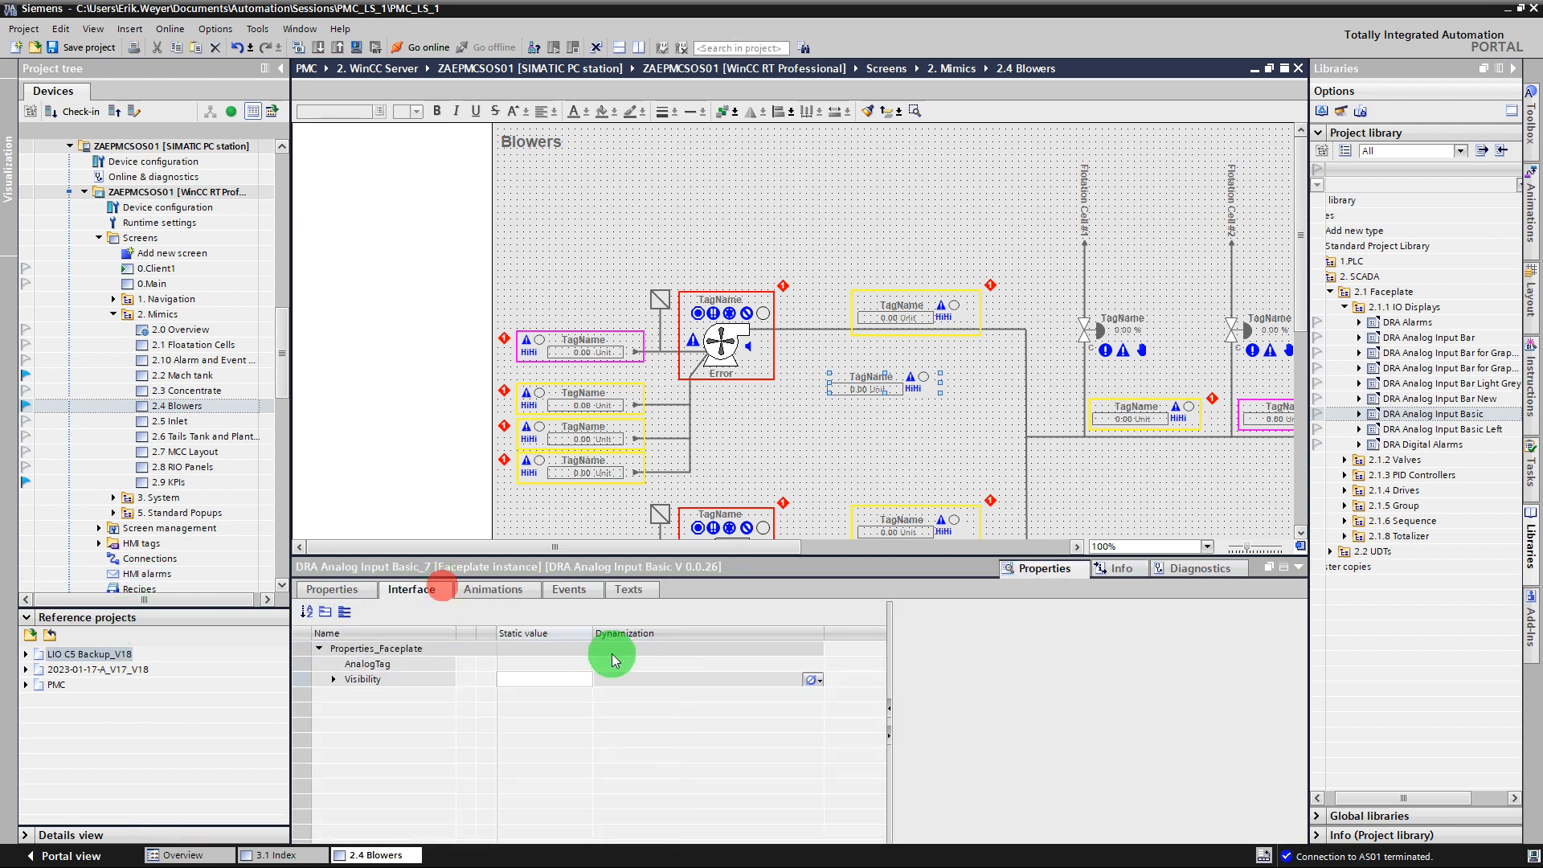
{"action": "left_click", "coordinate": [746, 677]}
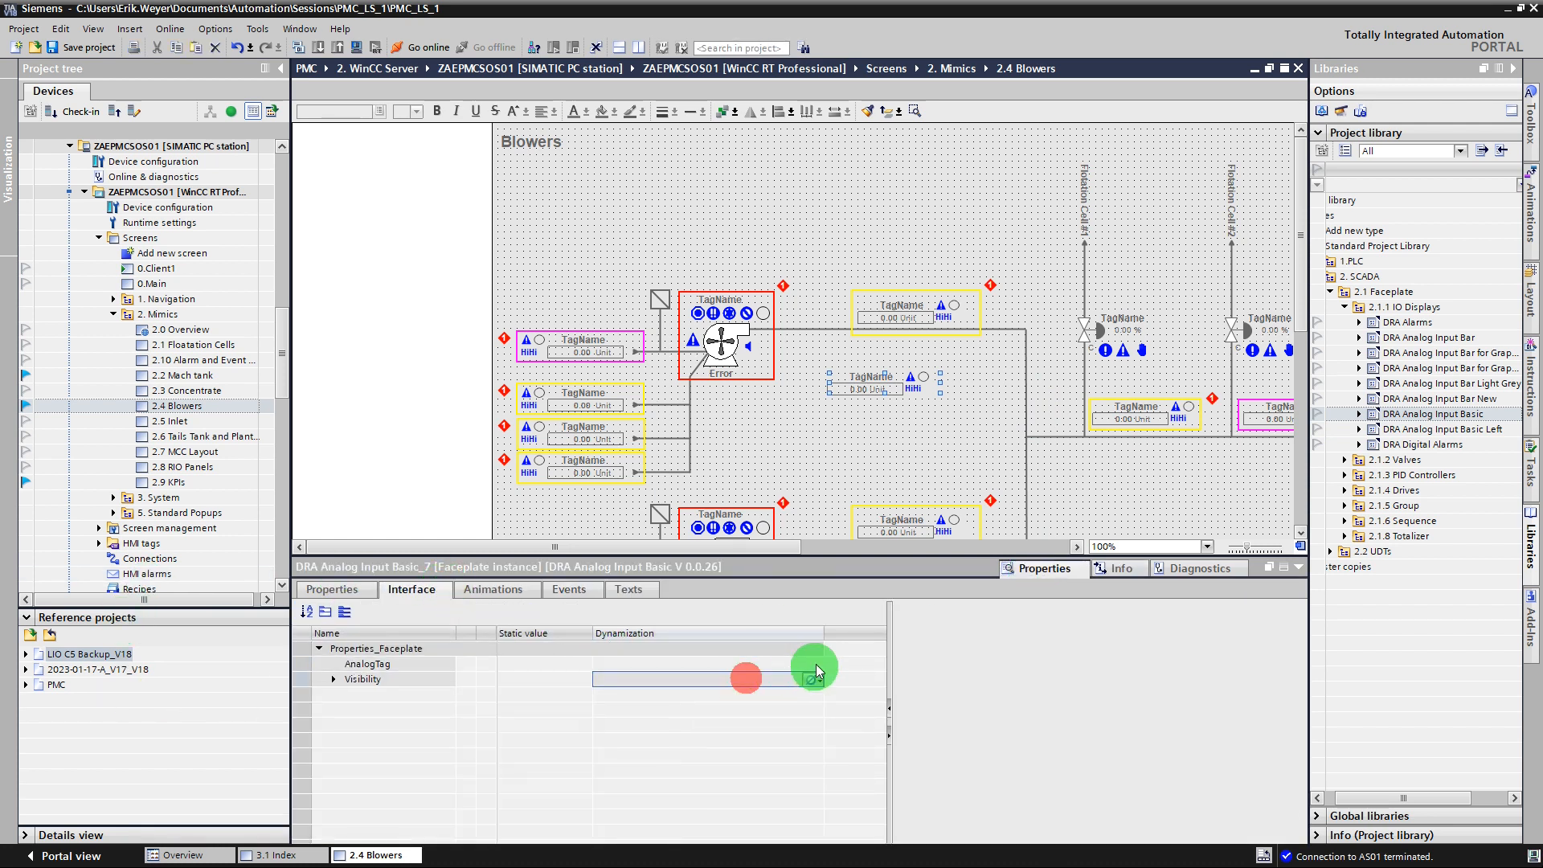
{"action": "left_click", "coordinate": [823, 665]}
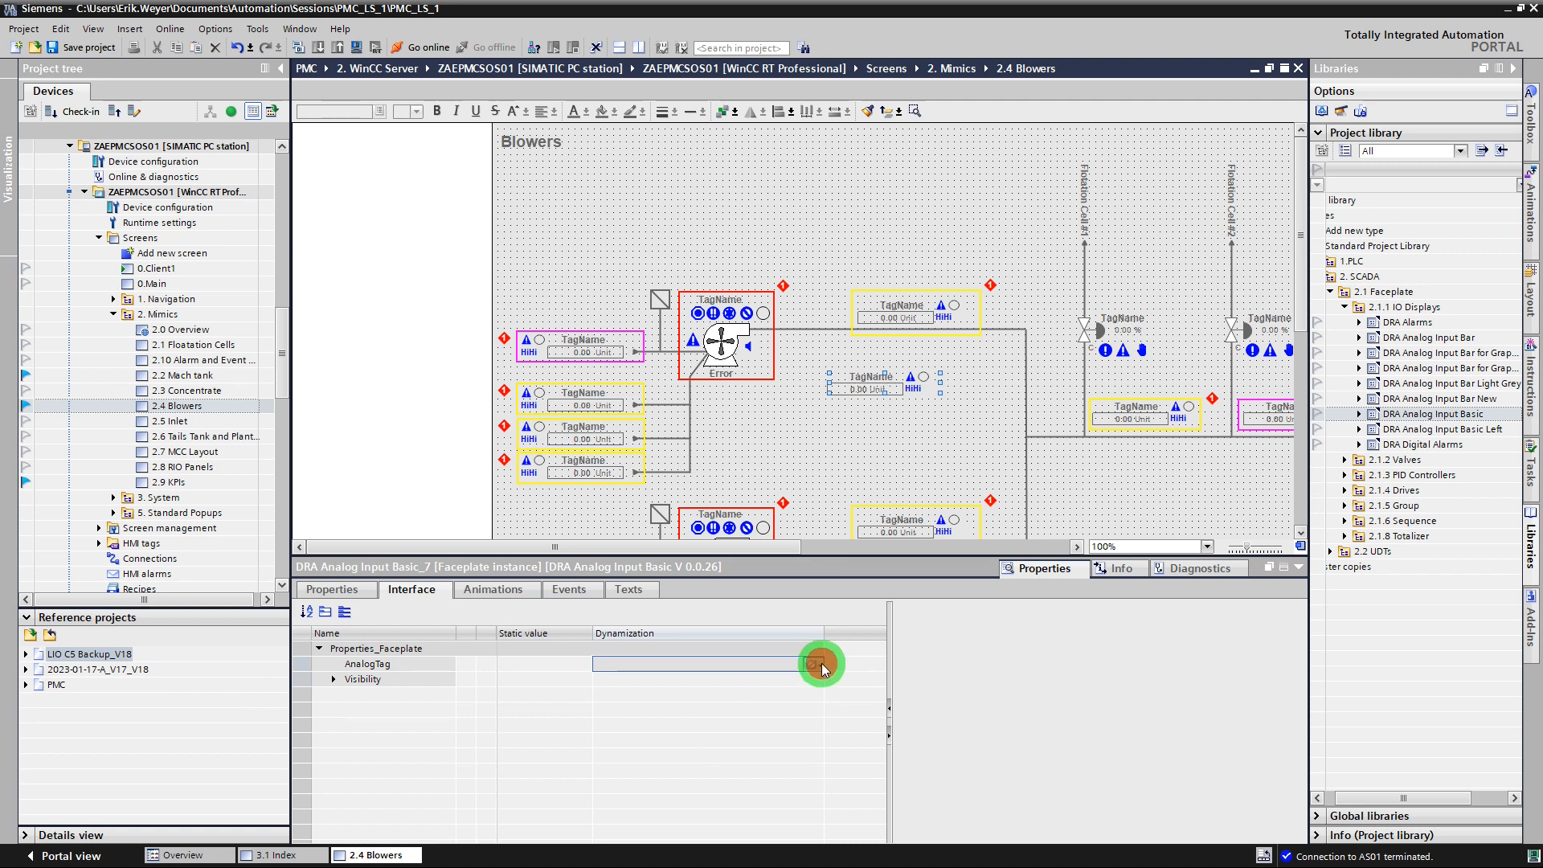
{"action": "left_click", "coordinate": [816, 665]}
{"action": "left_click", "coordinate": [828, 682]}
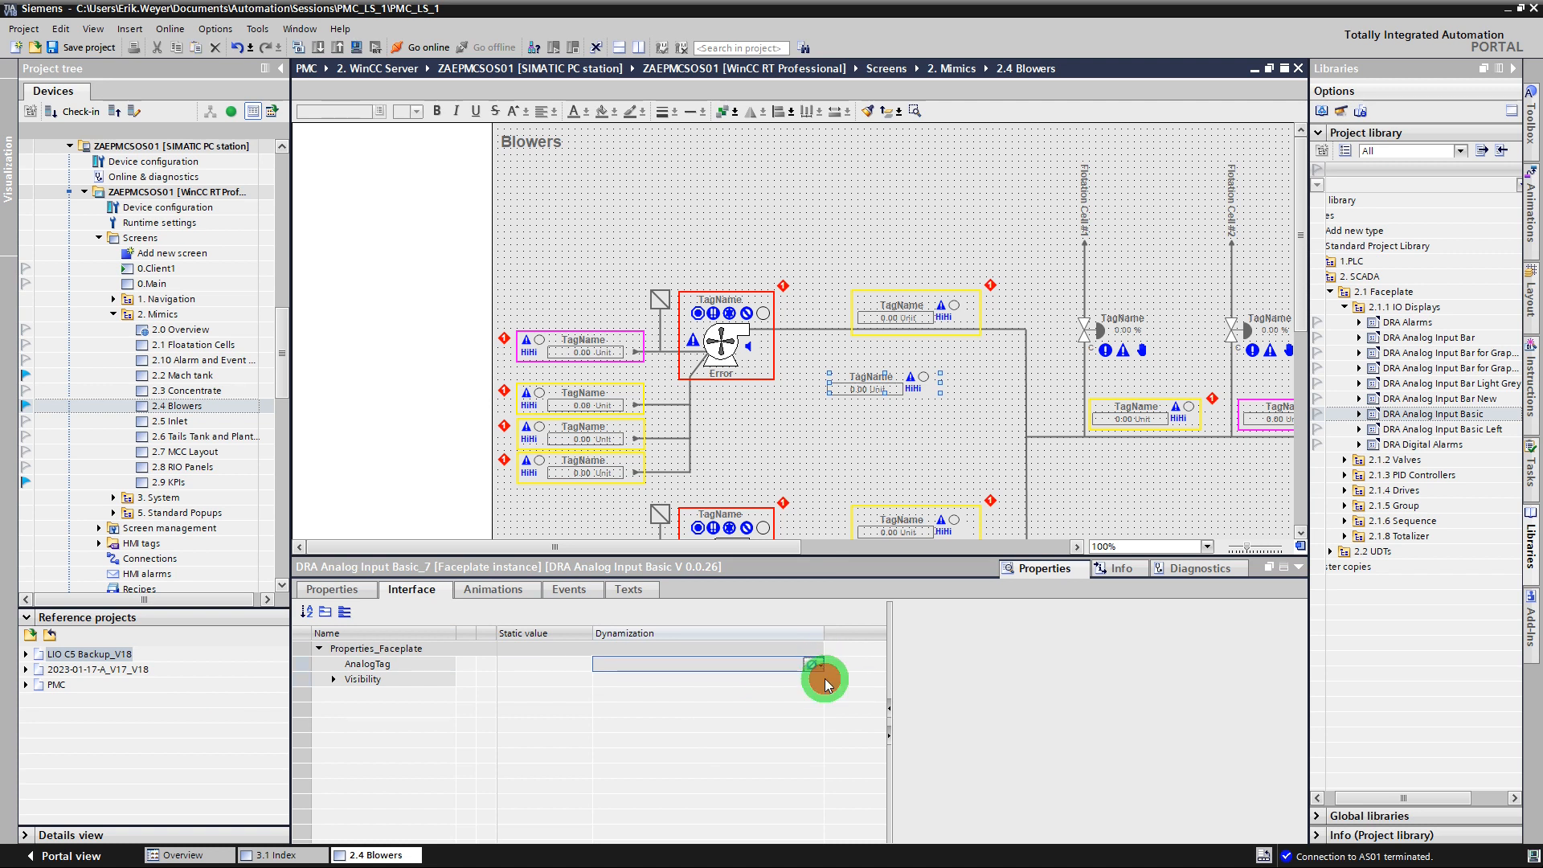
{"action": "left_click", "coordinate": [796, 664]}
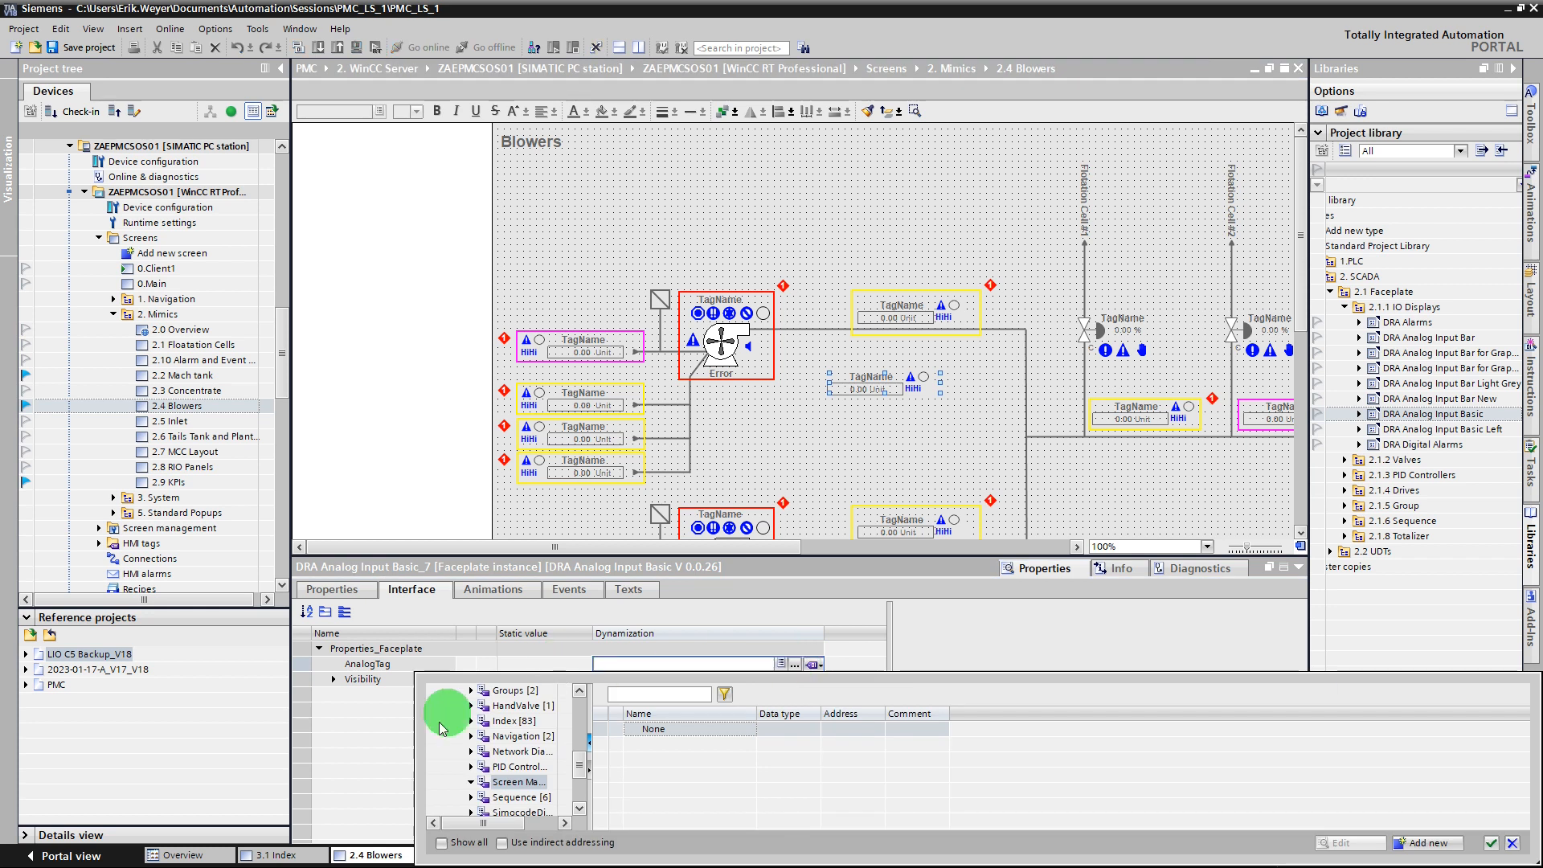
{"action": "left_click", "coordinate": [580, 809]}
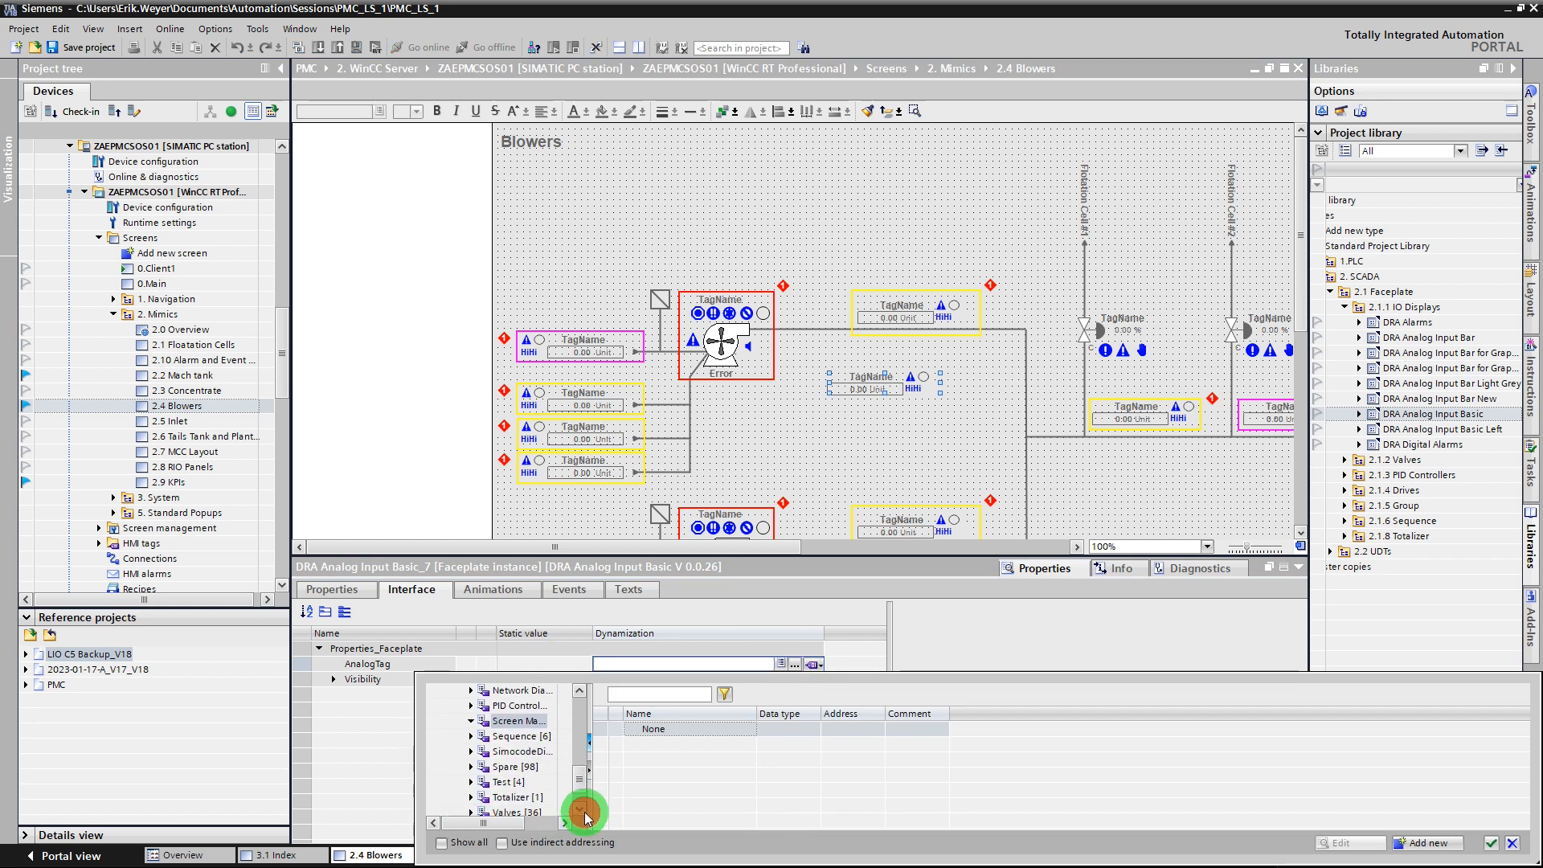
{"action": "left_click", "coordinate": [519, 783]}
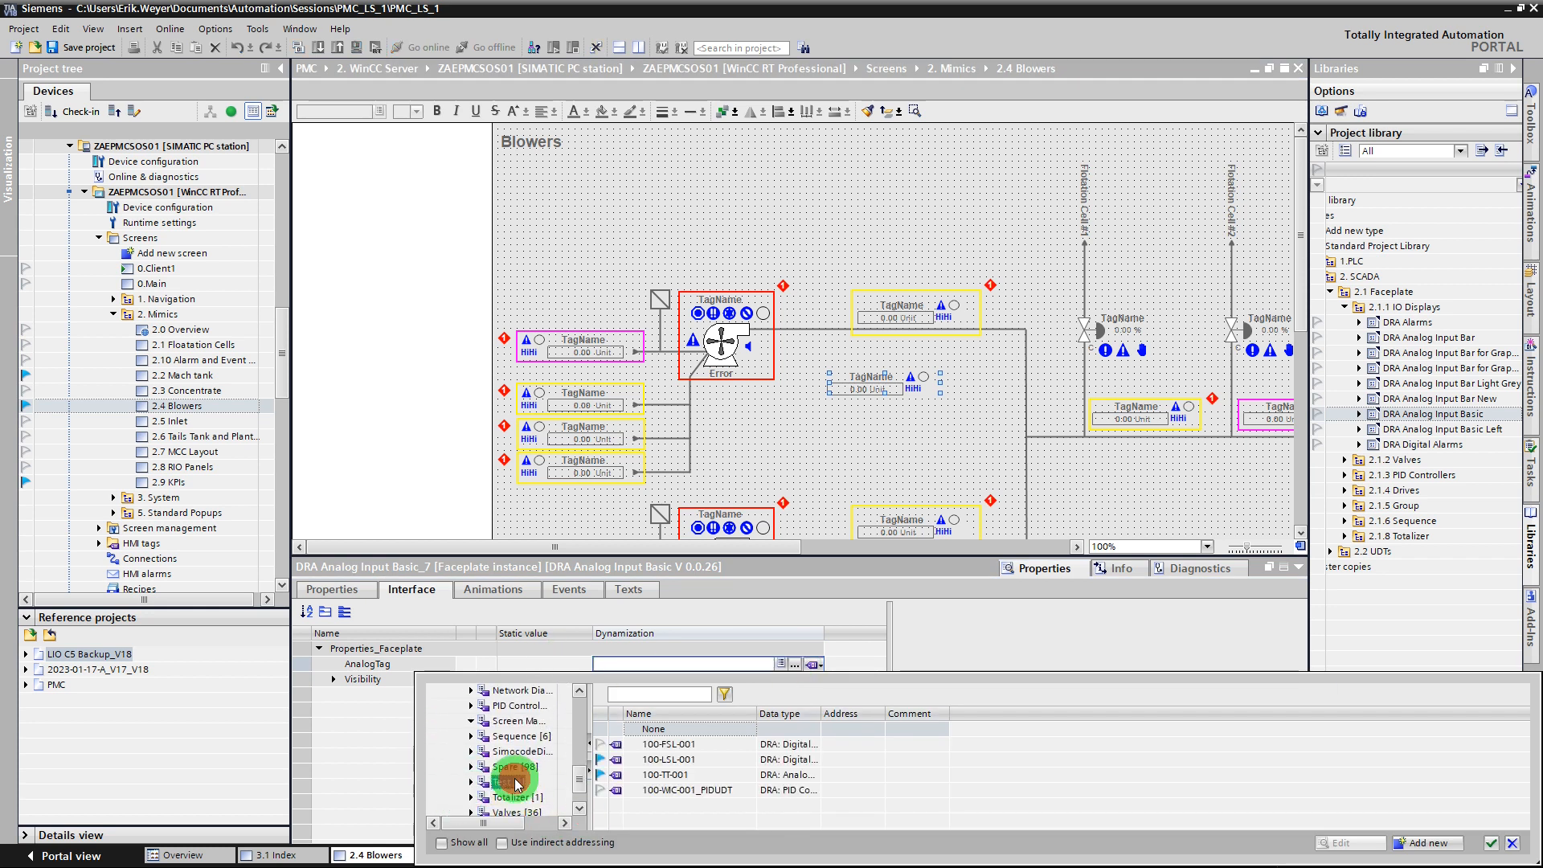
{"action": "left_click", "coordinate": [665, 775]}
{"action": "double_click", "coordinate": [666, 776]}
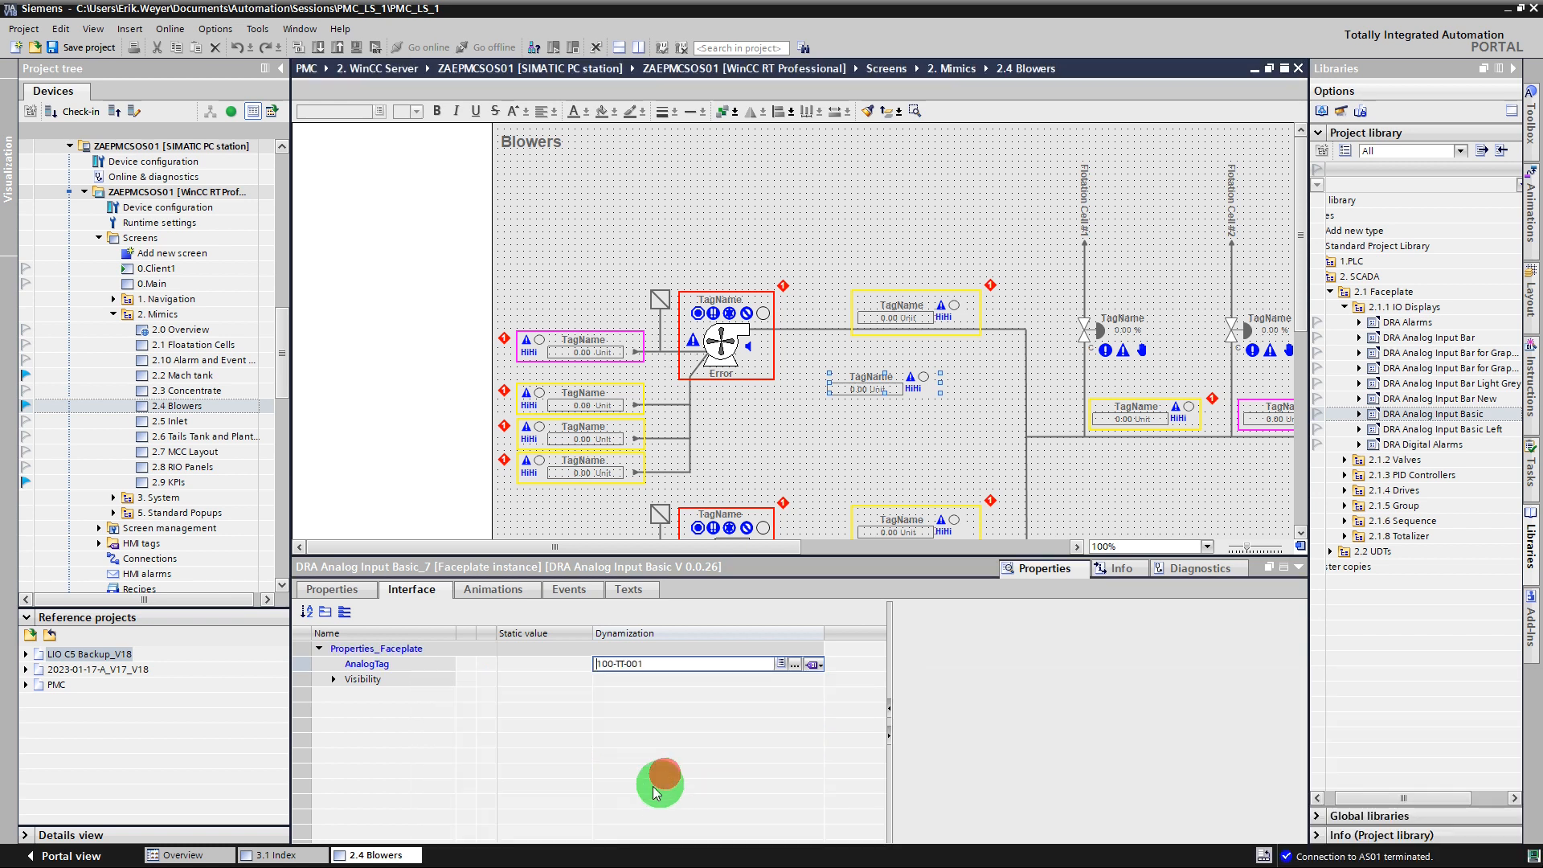
Link the faceplate's Visibility interface property to the ShowTags tag from the screen management tag table.
{"action": "left_click", "coordinate": [666, 684]}
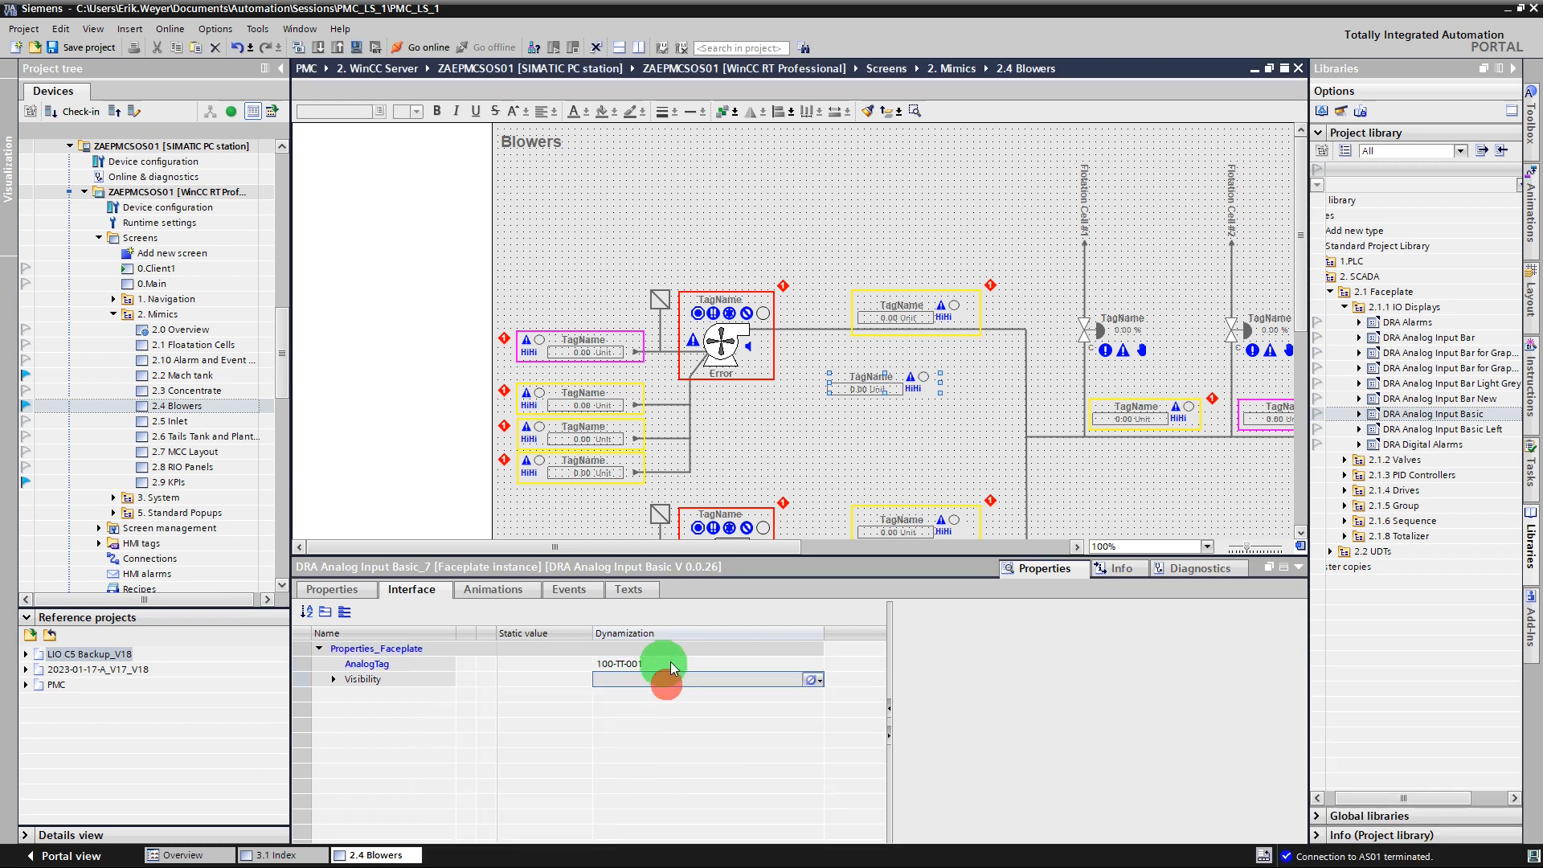
{"action": "left_click", "coordinate": [813, 681]}
{"action": "left_click", "coordinate": [833, 696]}
{"action": "left_click", "coordinate": [794, 681]}
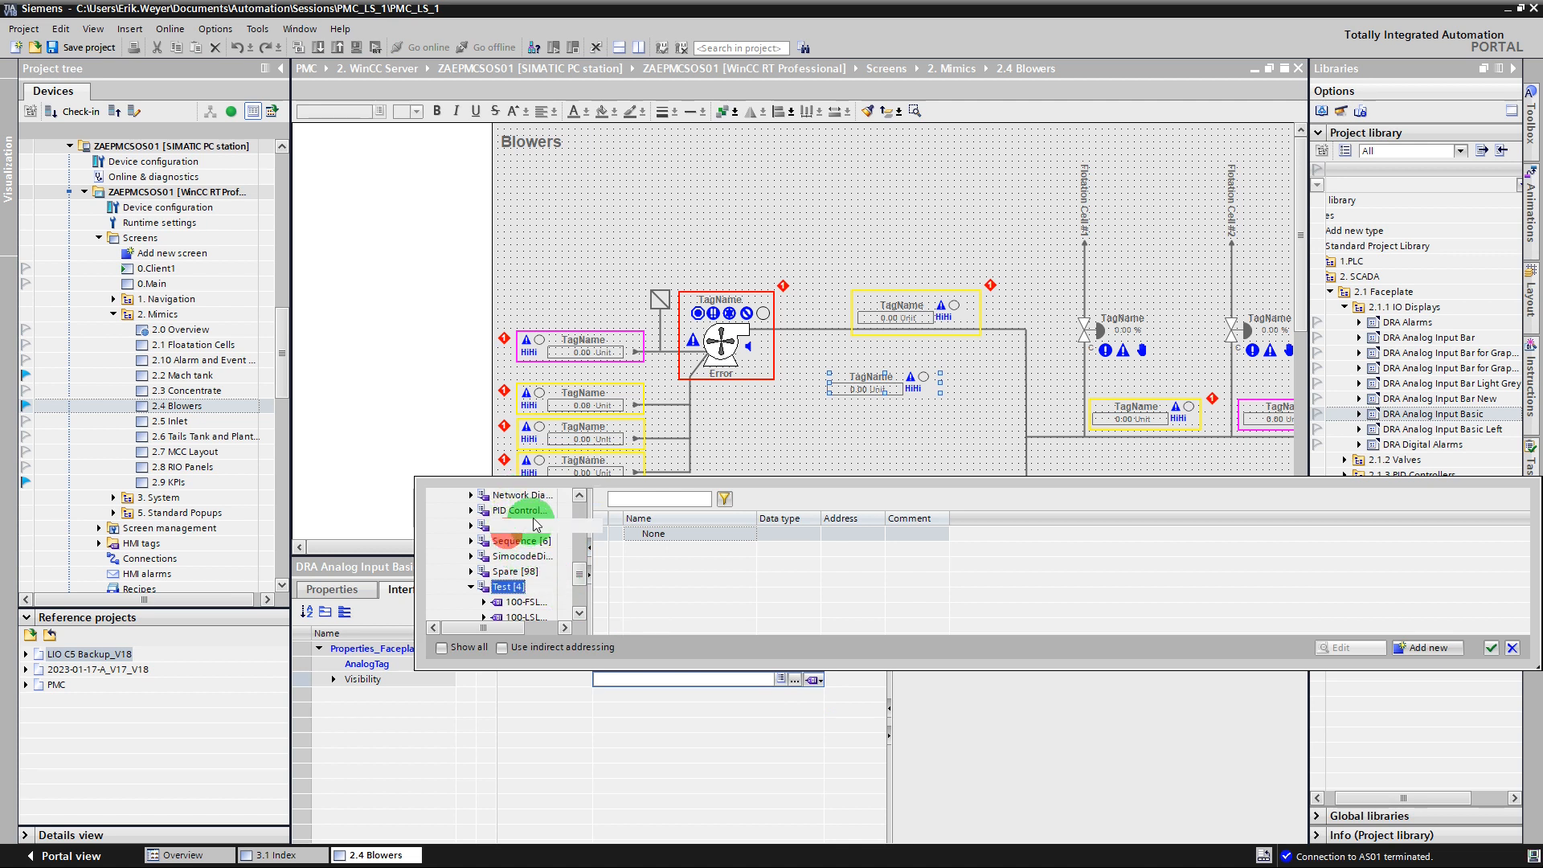
{"action": "left_click", "coordinate": [578, 498]}
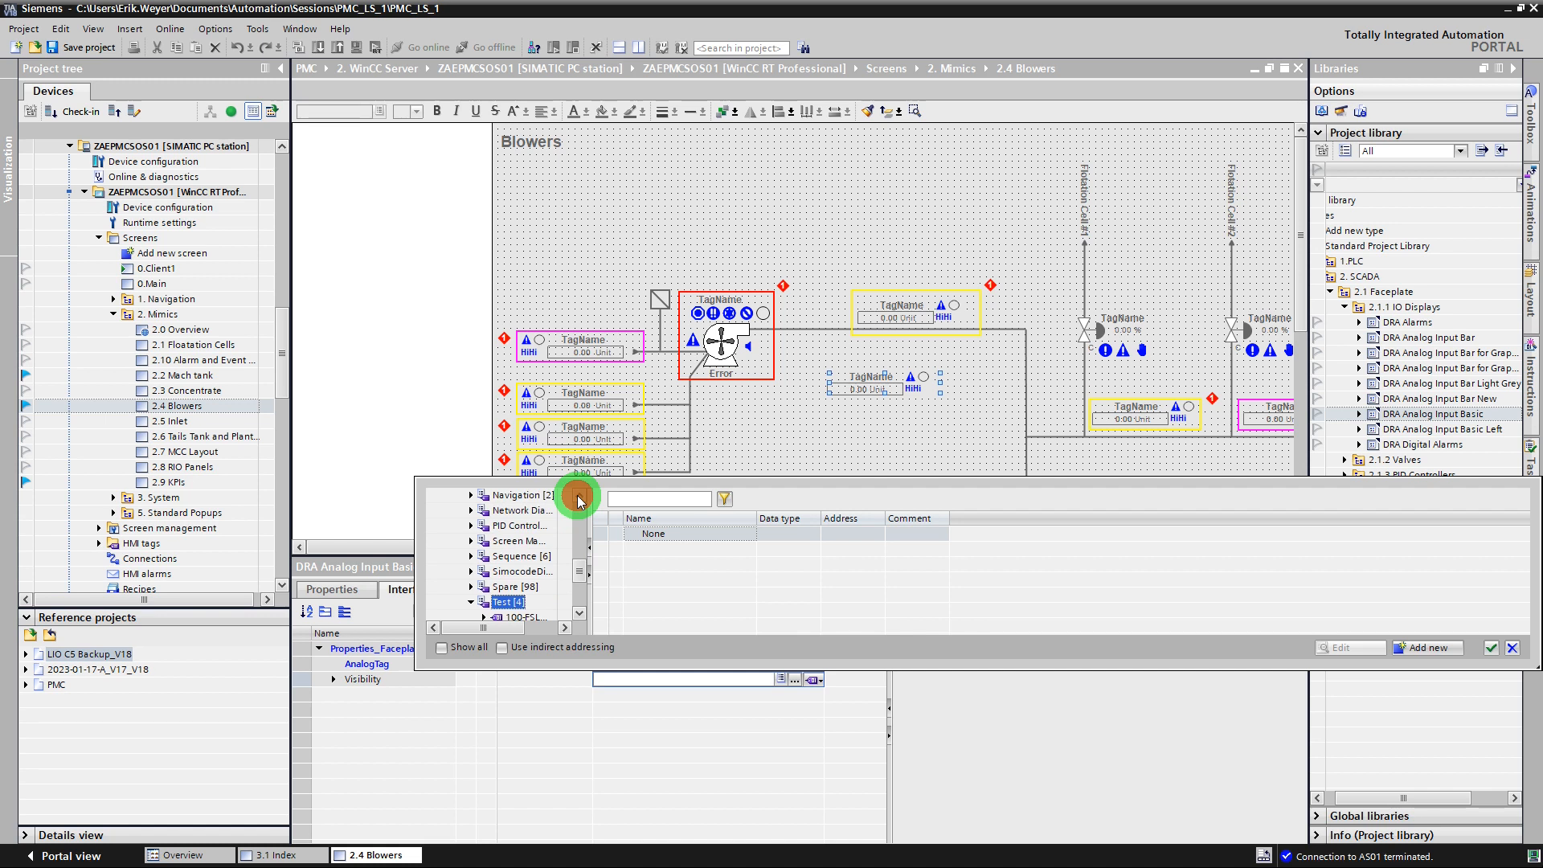
{"action": "left_click", "coordinate": [513, 495]}
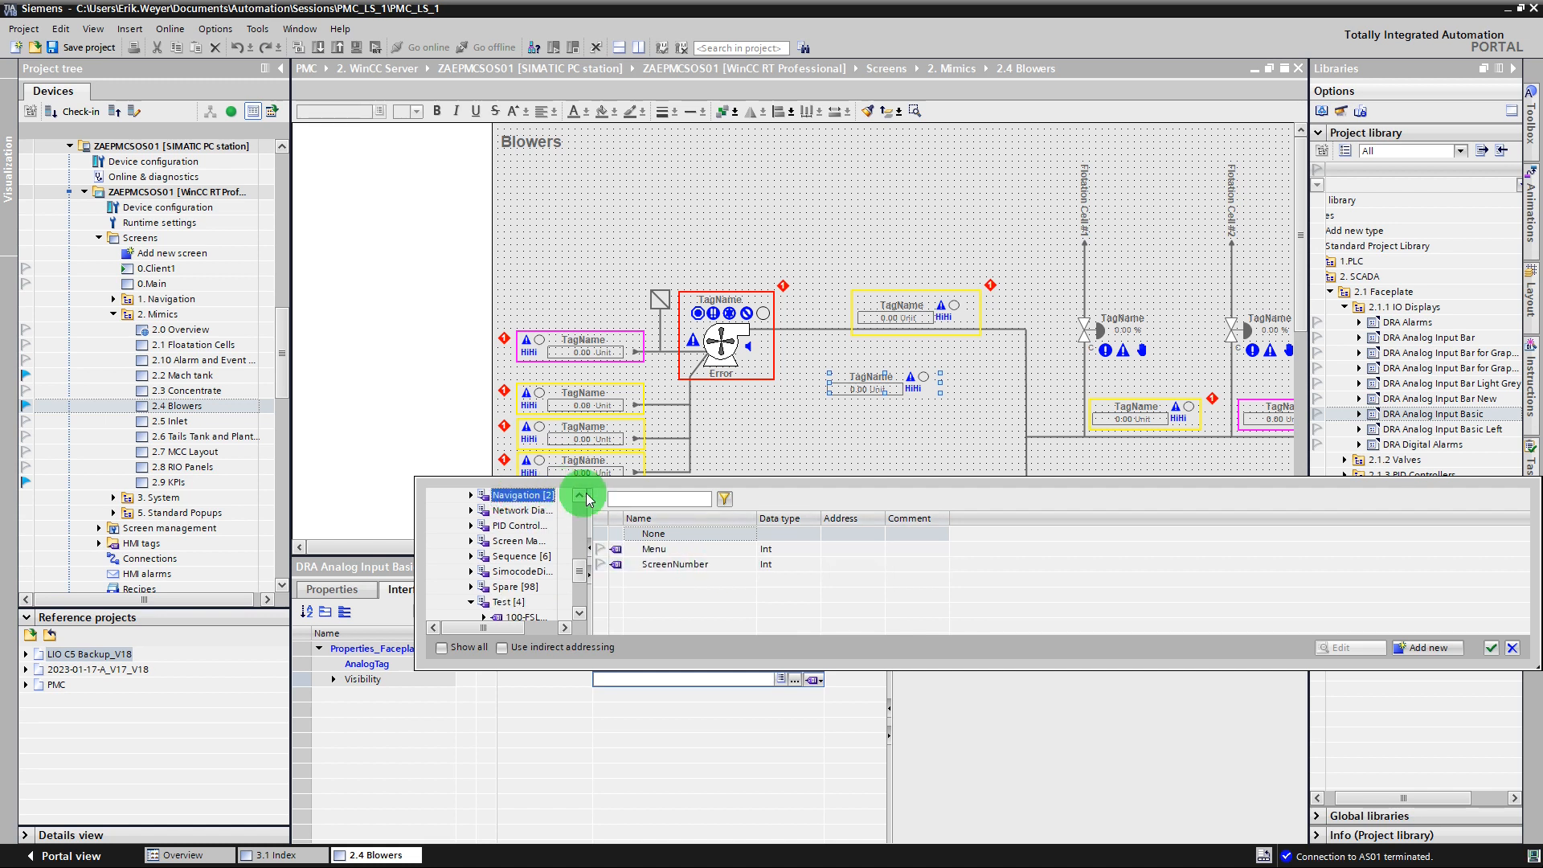
{"action": "left_click", "coordinate": [519, 541]}
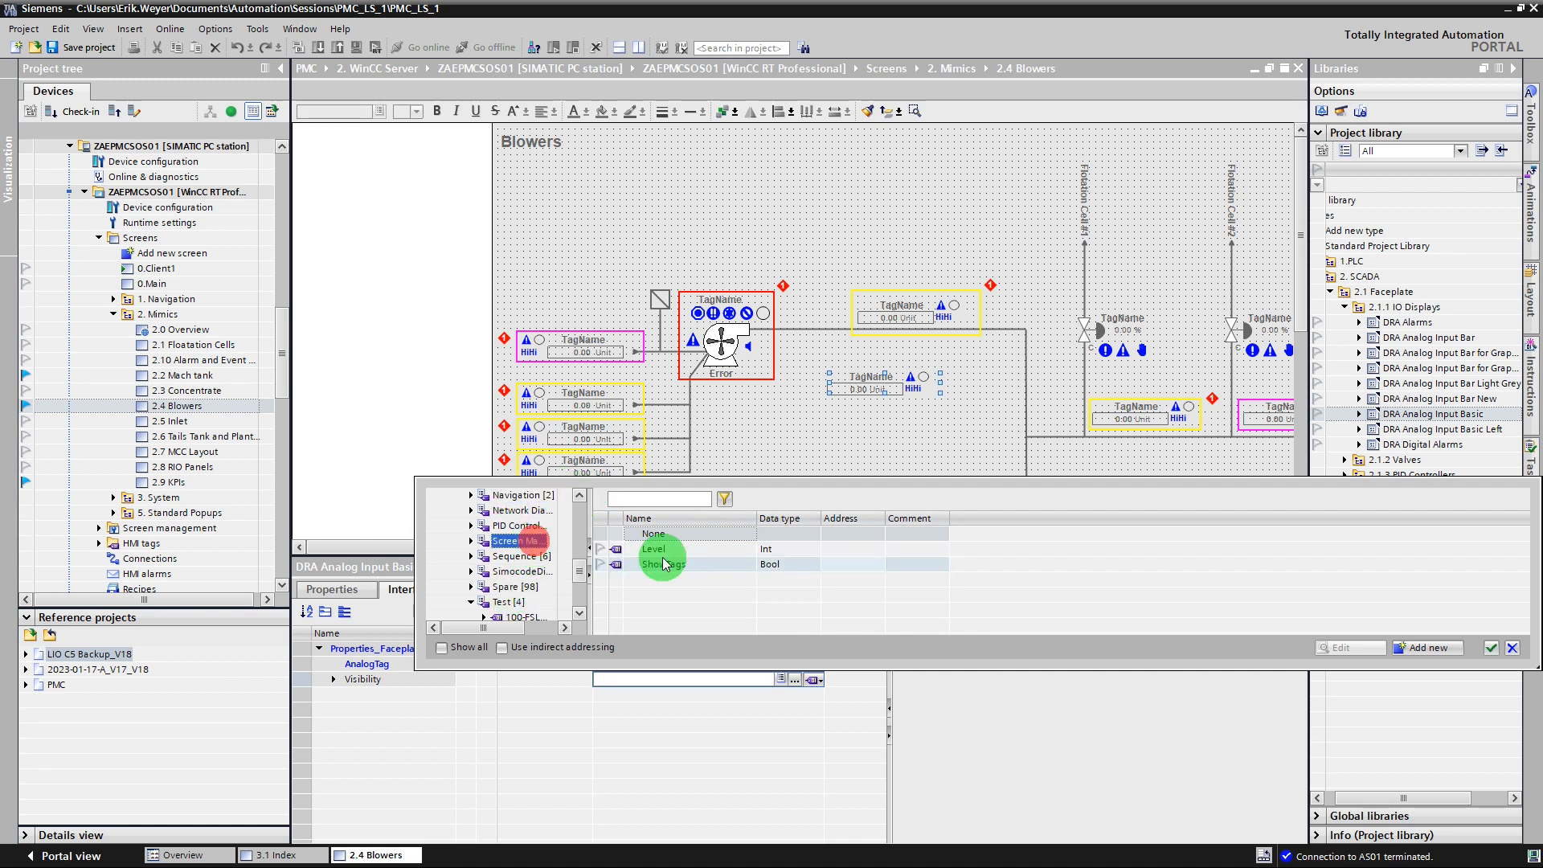
{"action": "double_click", "coordinate": [657, 563]}
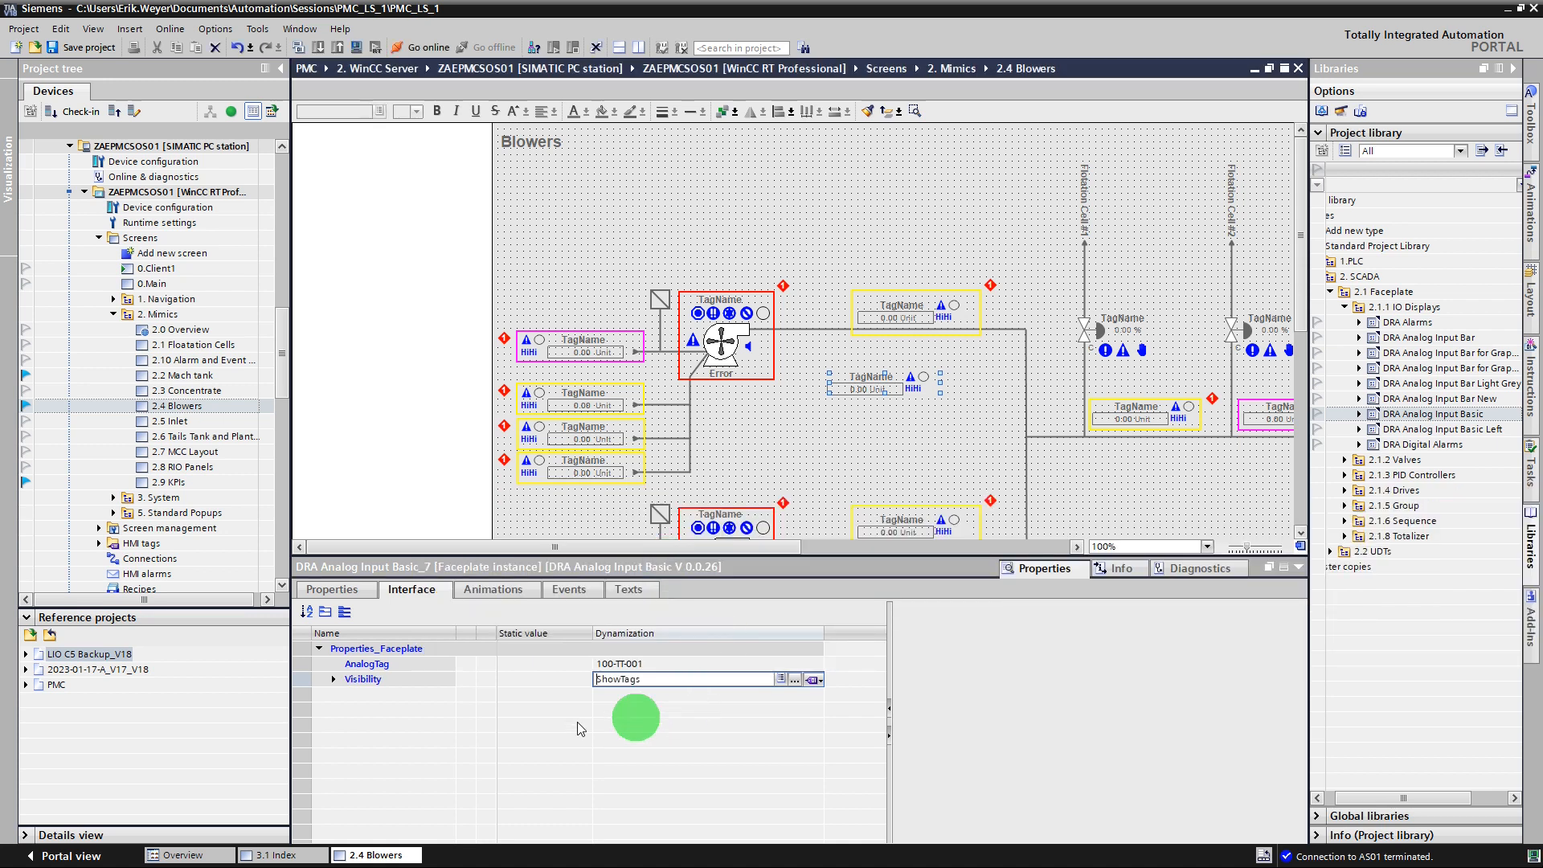
Copy the Click event script from the DRA Analog Input Basic Left faceplate on the 3.1 Index screen.
{"action": "left_click", "coordinate": [572, 589]}
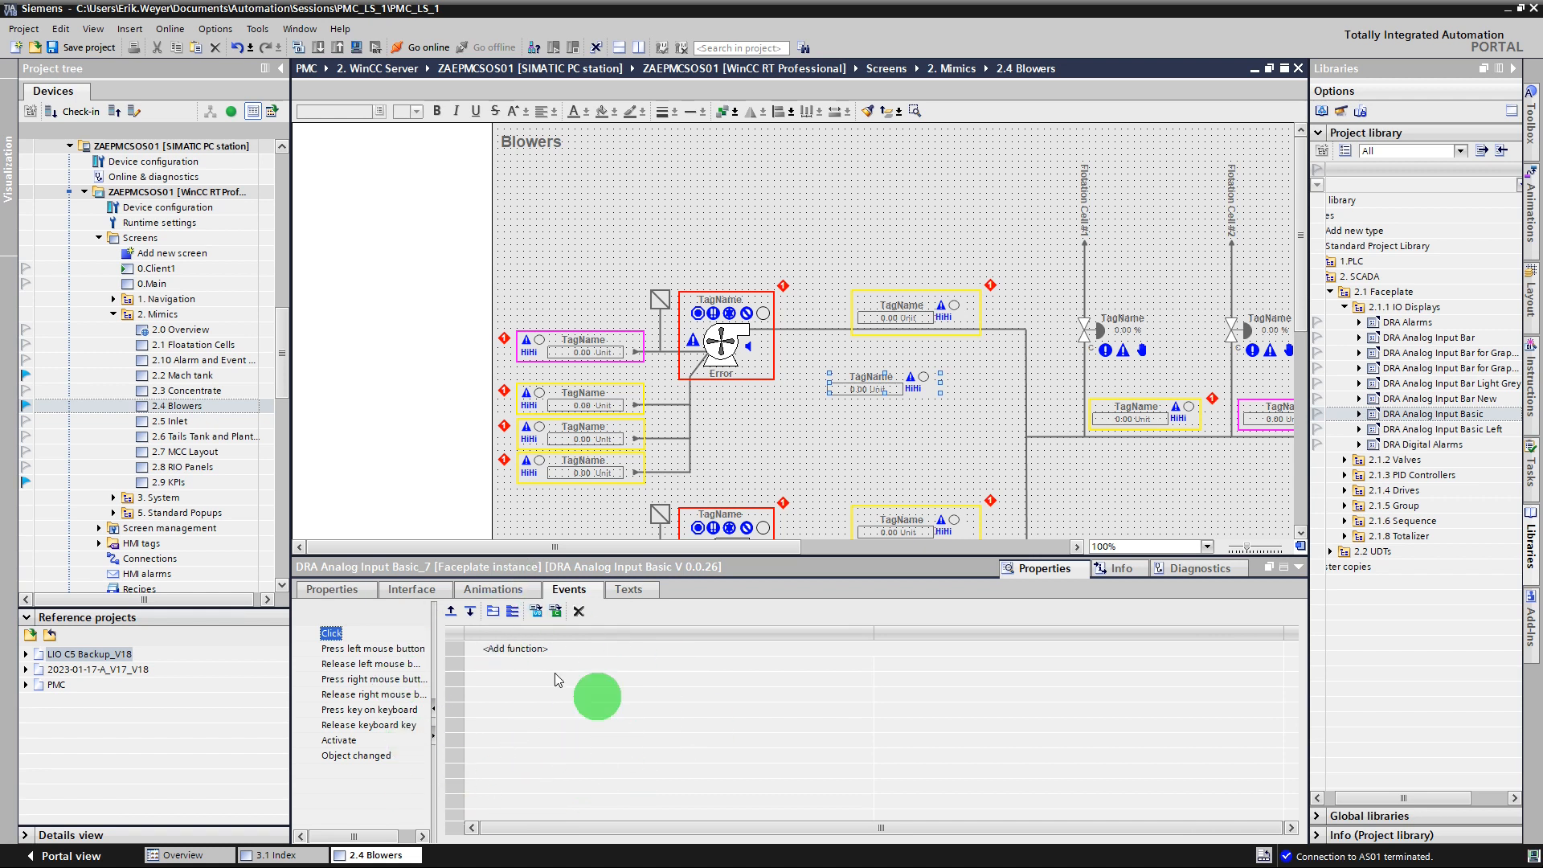
{"action": "left_click", "coordinate": [282, 857]}
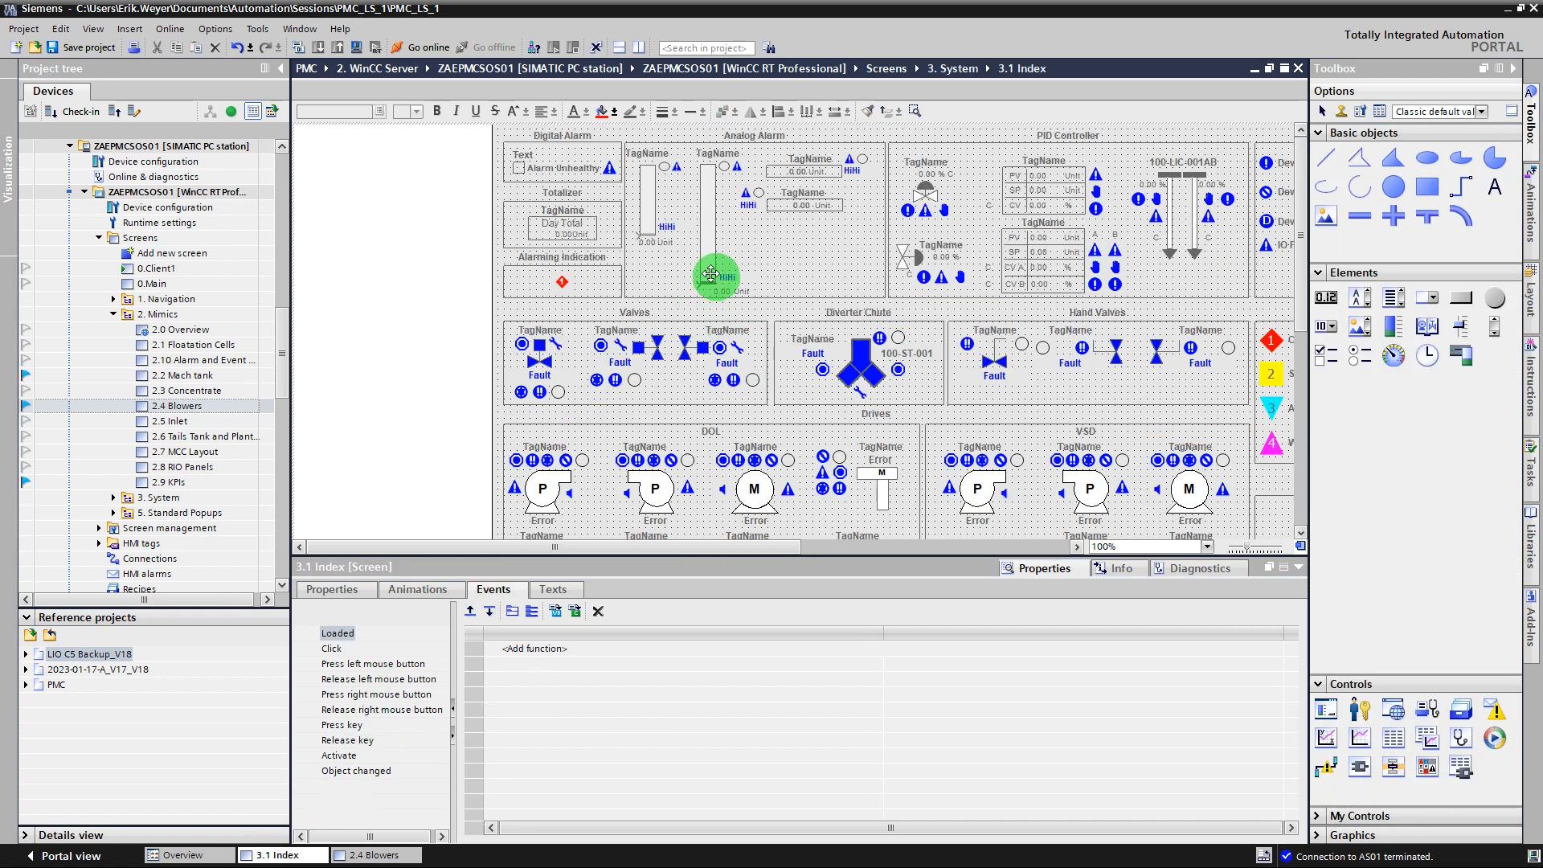
{"action": "left_click", "coordinate": [802, 203]}
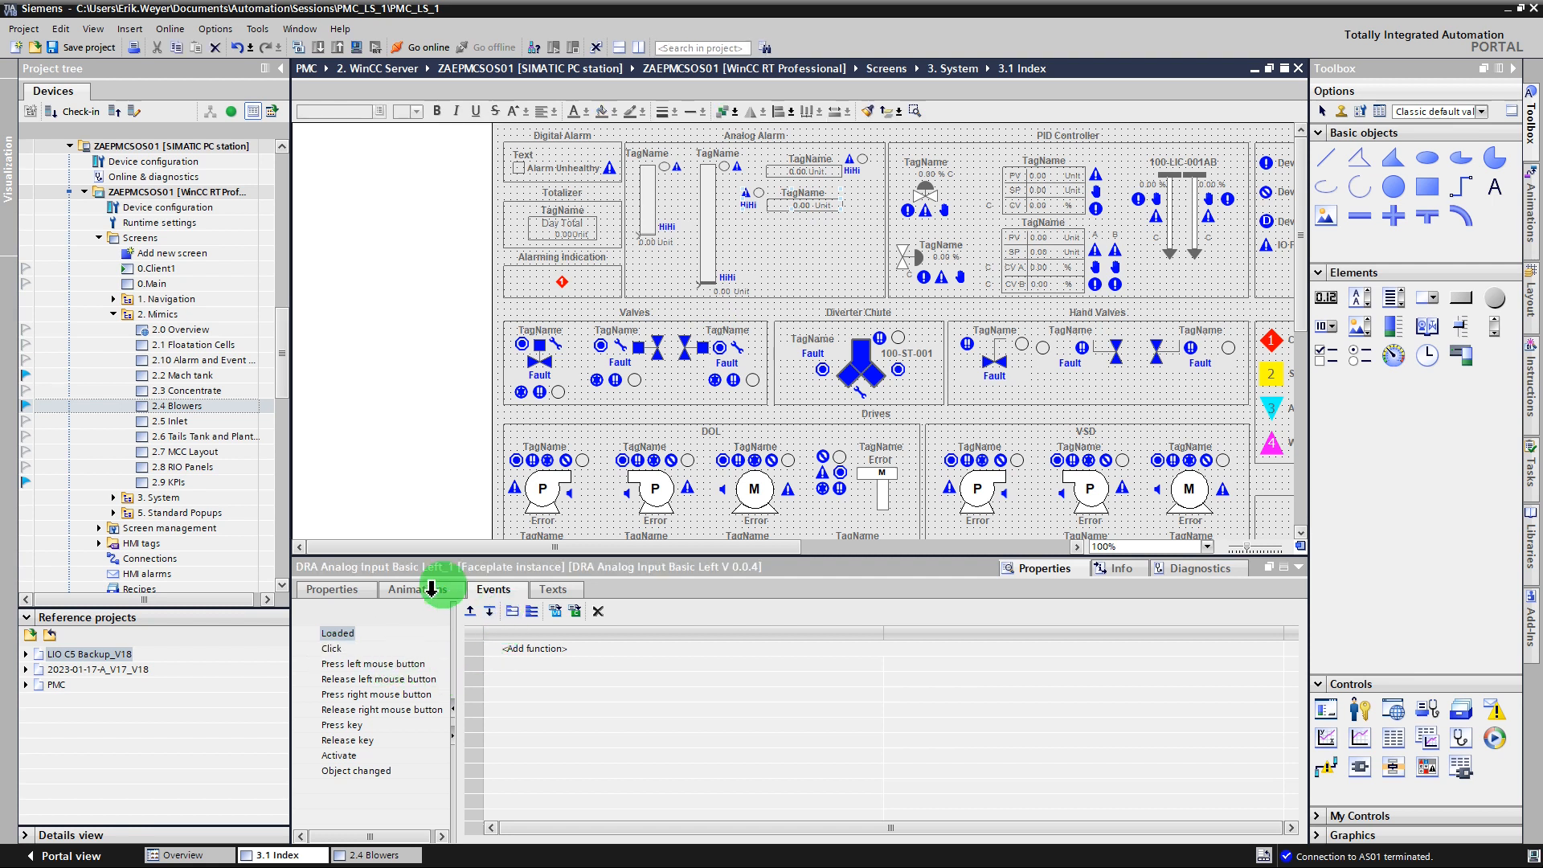
{"action": "left_click", "coordinate": [331, 648]}
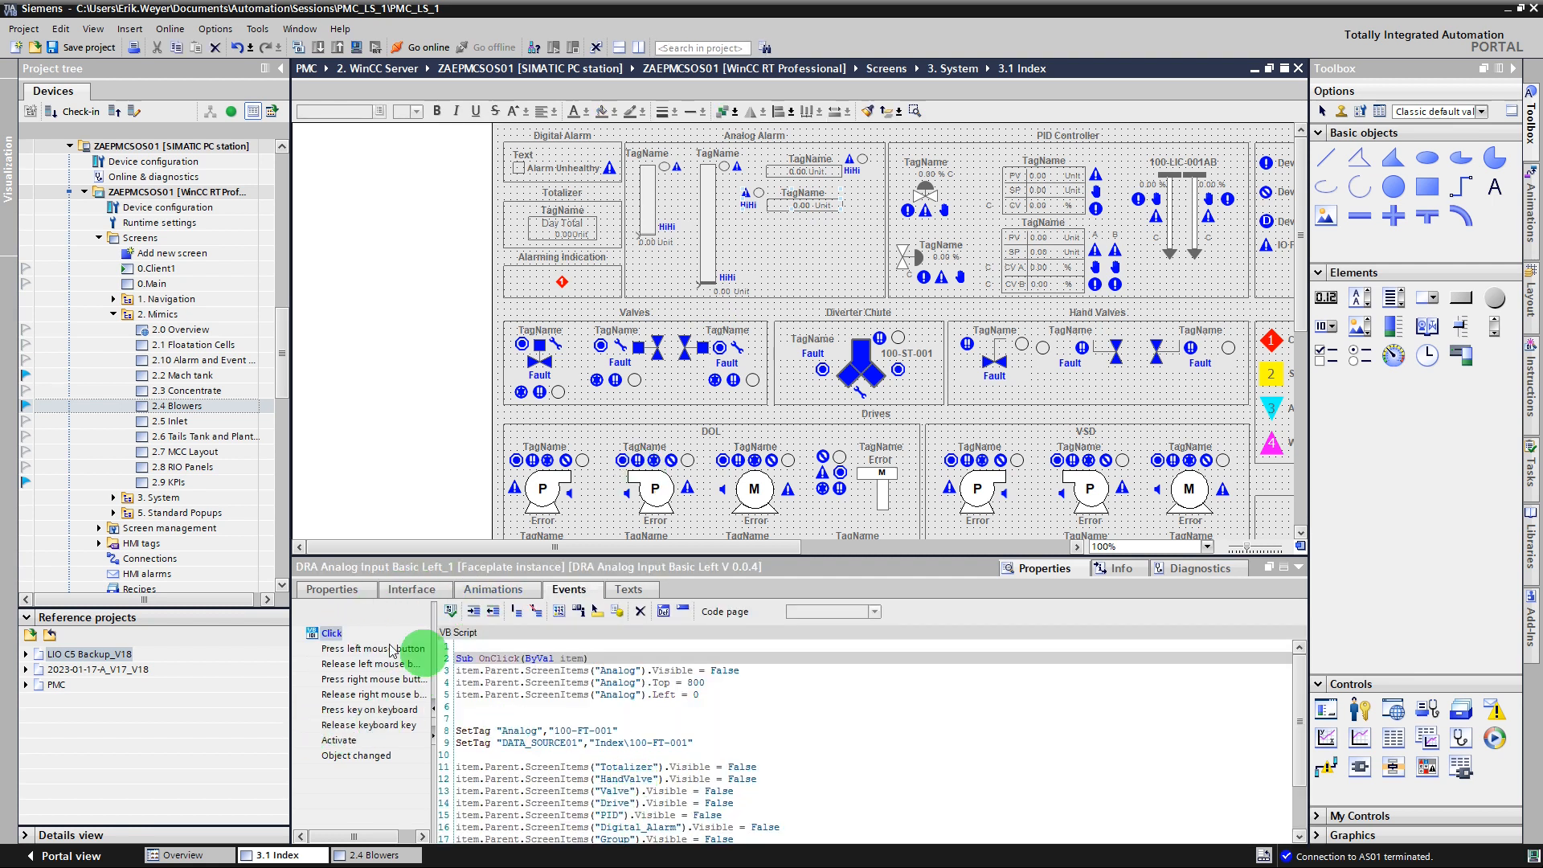
{"action": "right_click", "coordinate": [332, 639]}
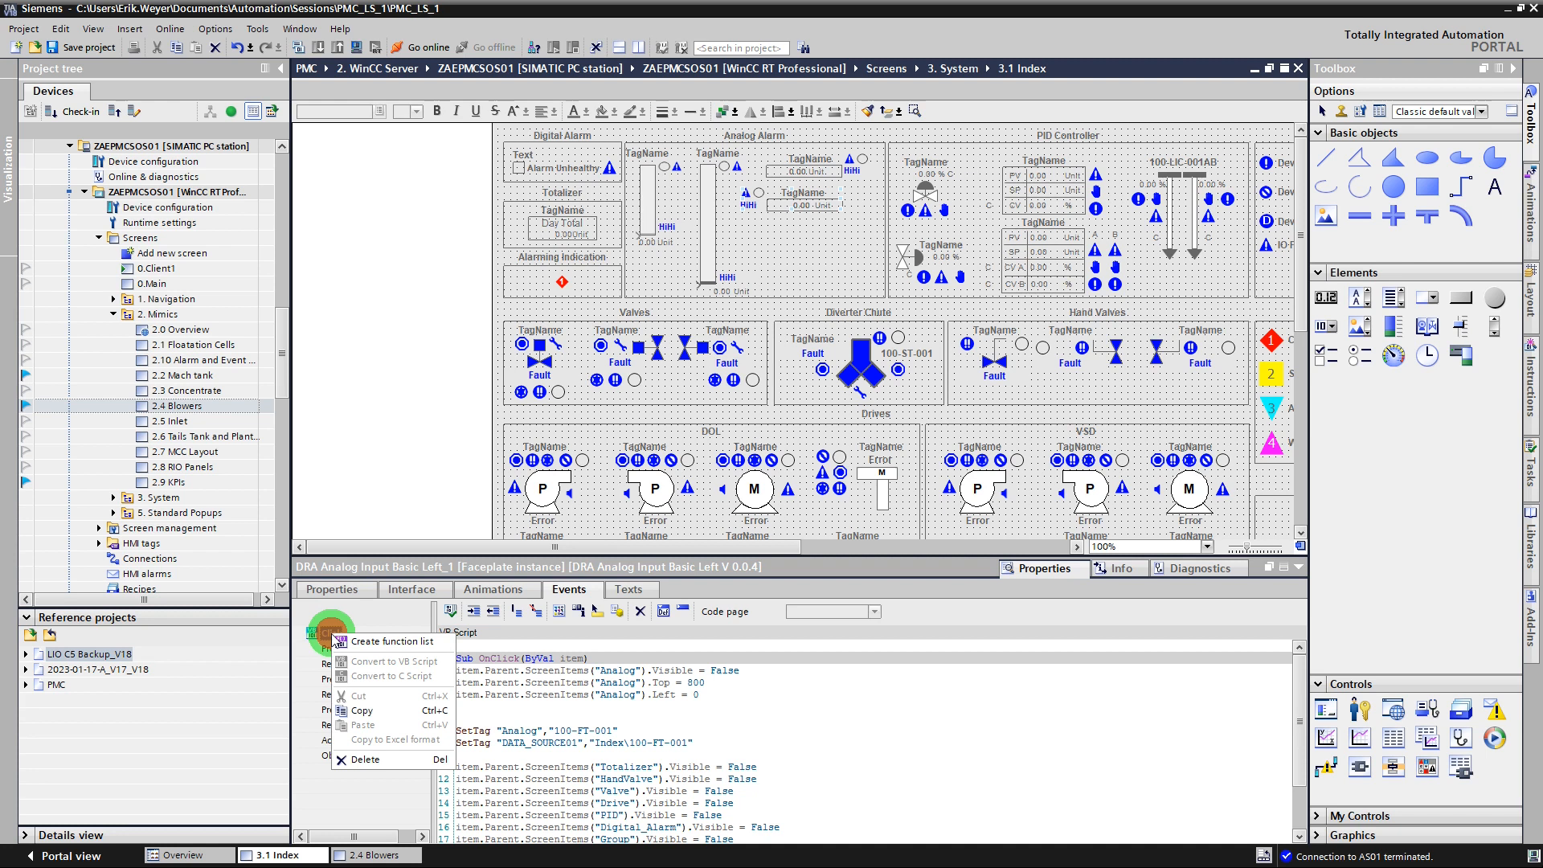
{"action": "left_click", "coordinate": [356, 707]}
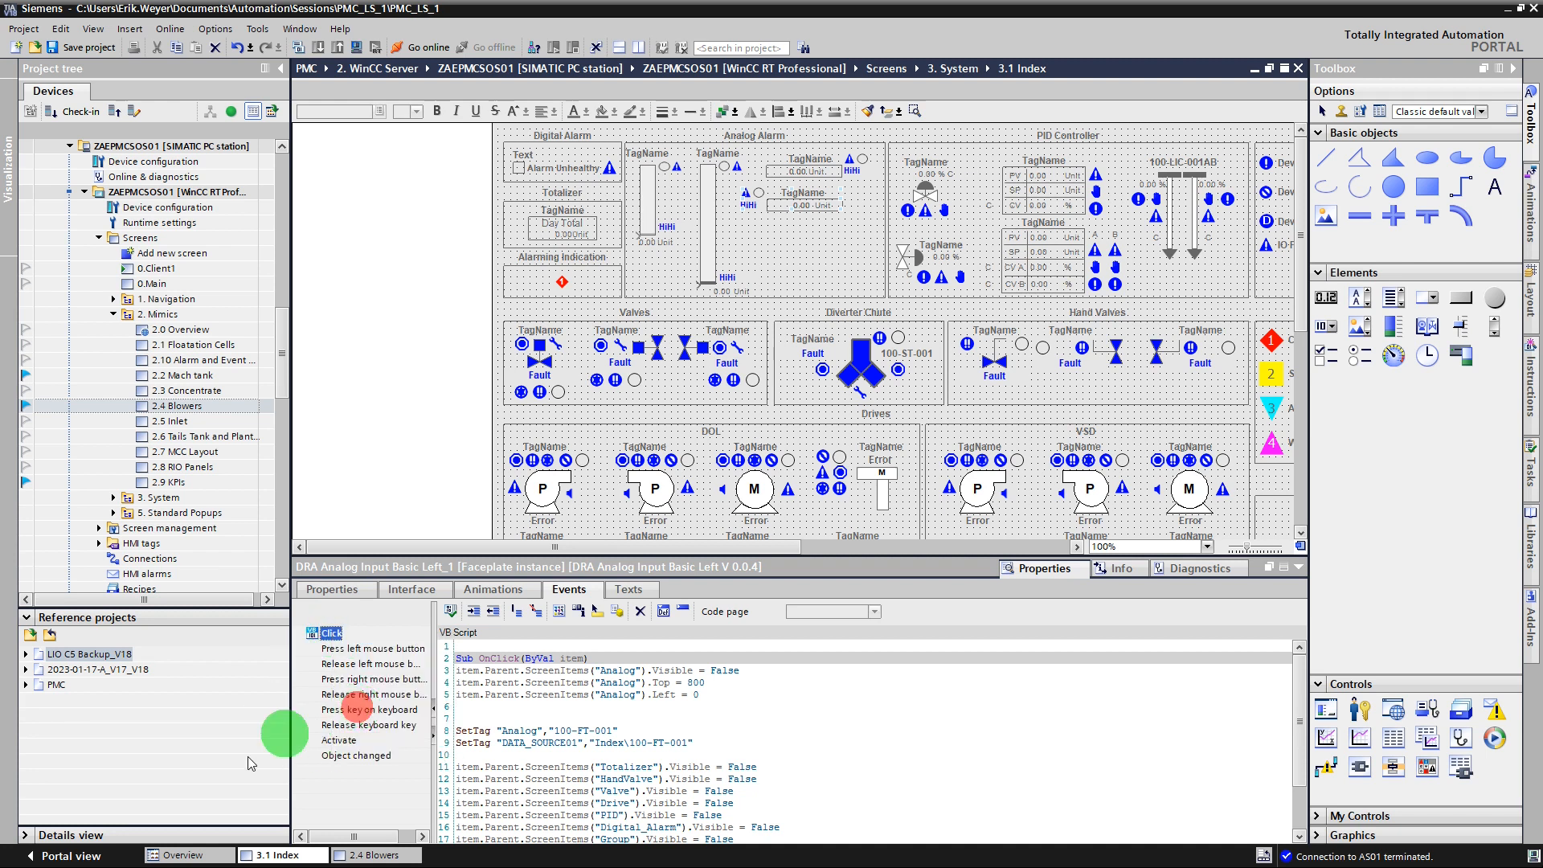
Paste the copied script into the Click event of the new analog input faceplate on the 2.4 Blowers screen.
{"action": "left_click", "coordinate": [378, 856]}
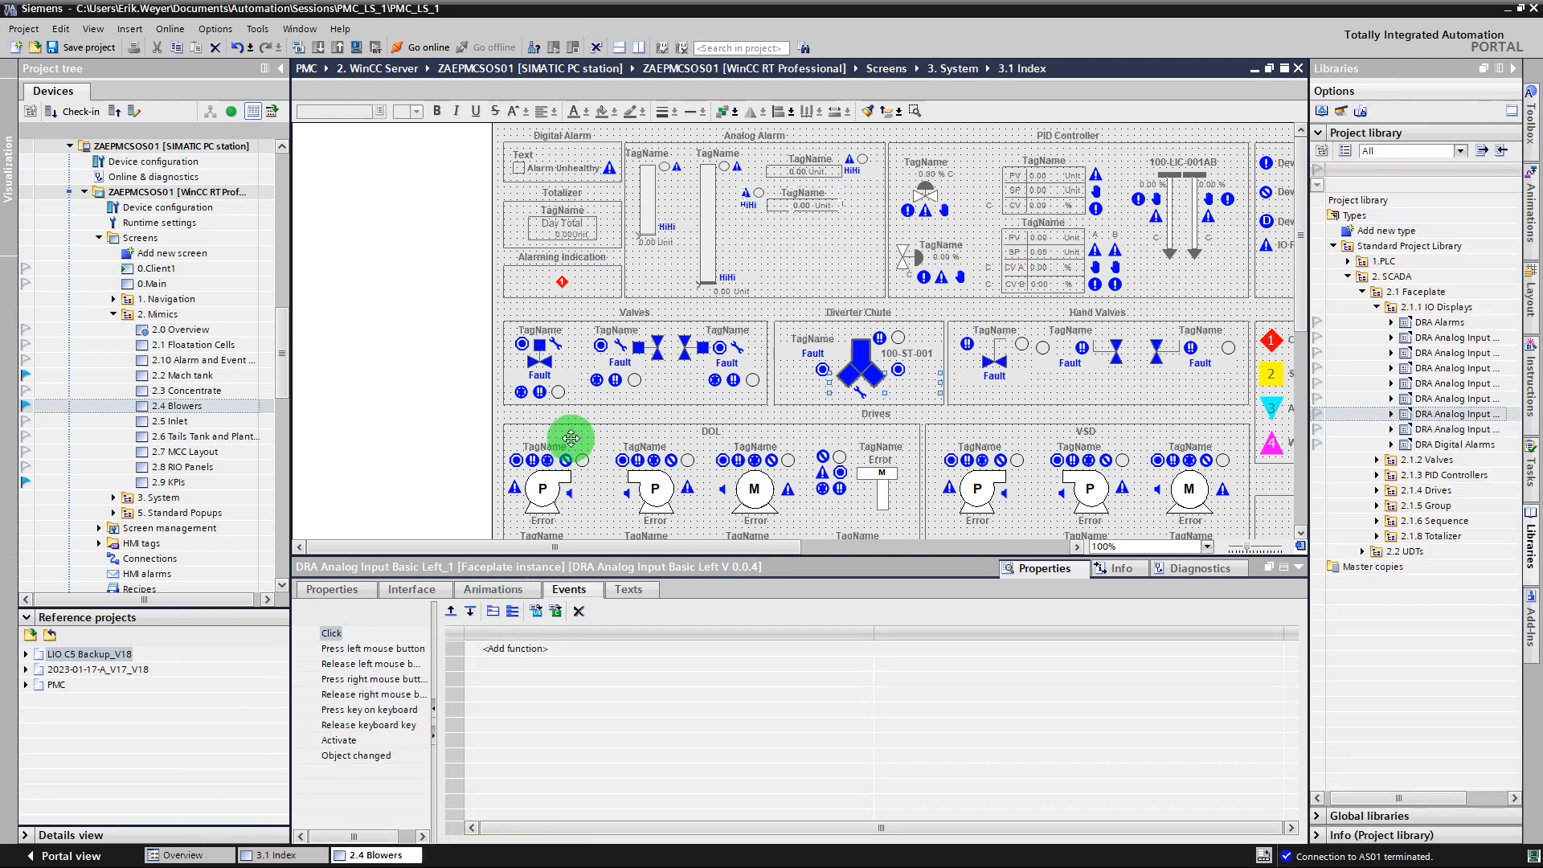
{"action": "left_click", "coordinate": [866, 384]}
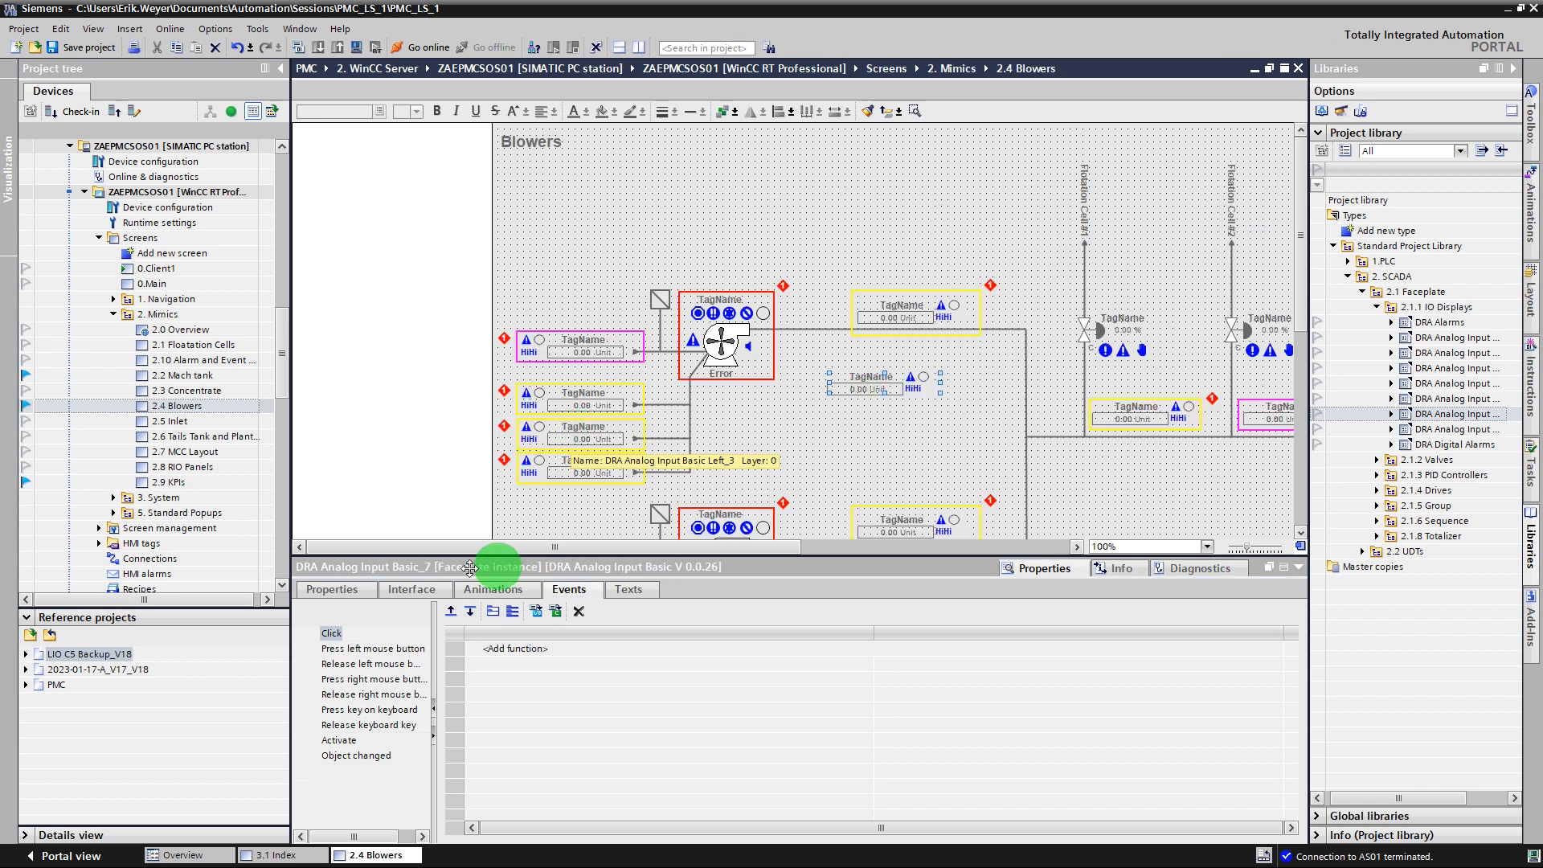
{"action": "right_click", "coordinate": [336, 631]}
{"action": "left_click", "coordinate": [370, 721]}
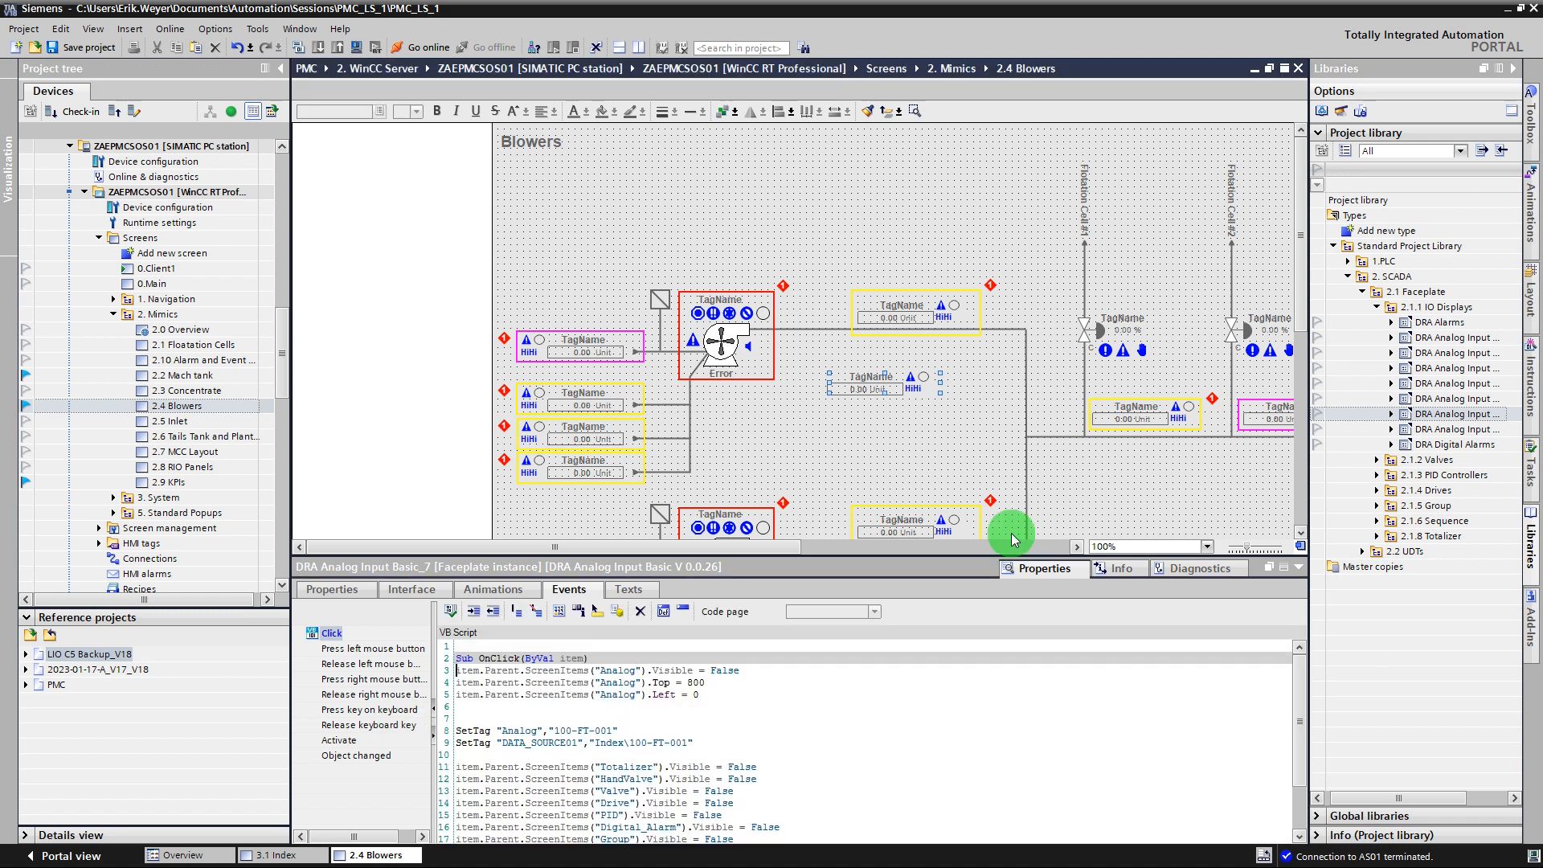
Change the tag name to 100-TT-001 in the Analog and DATA_SOURCE01 SetTag lines of the pasted script.
{"action": "left_click", "coordinate": [597, 733]}
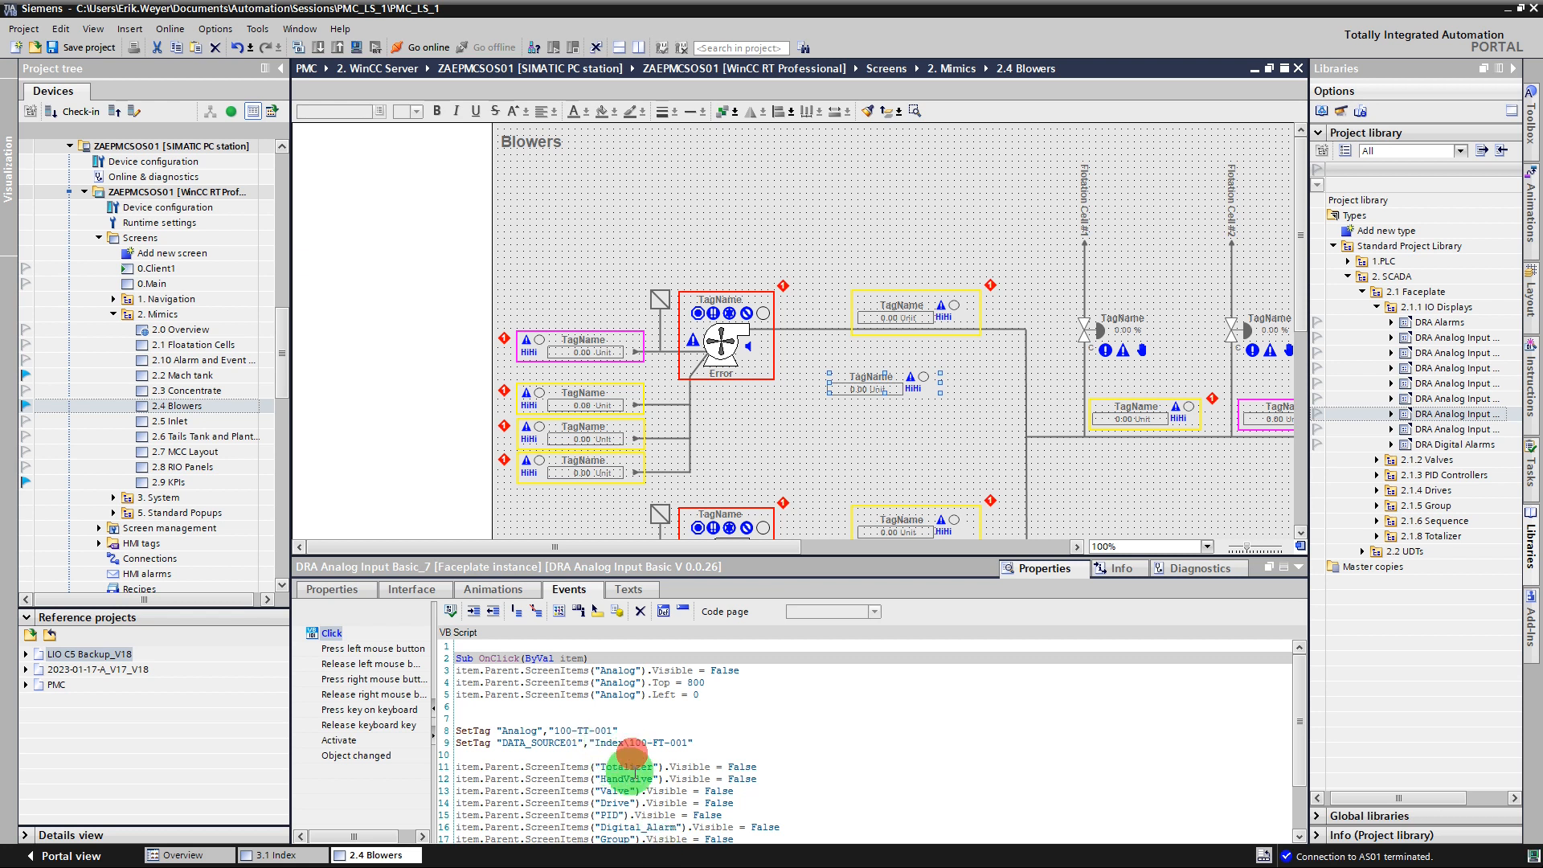
{"action": "left_click", "coordinate": [659, 743]}
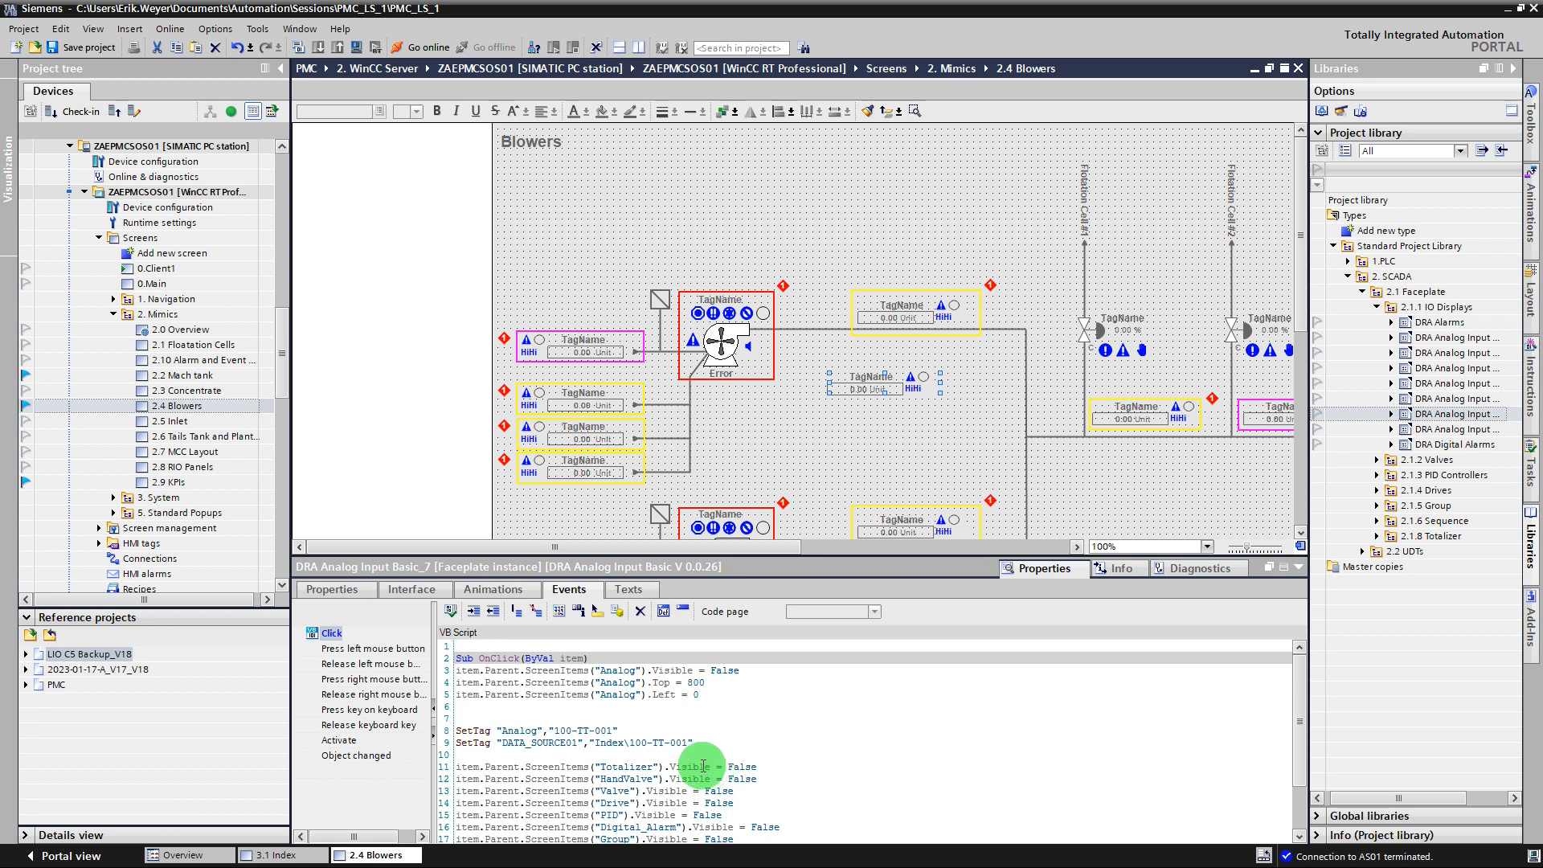
{"action": "left_click", "coordinate": [792, 438]}
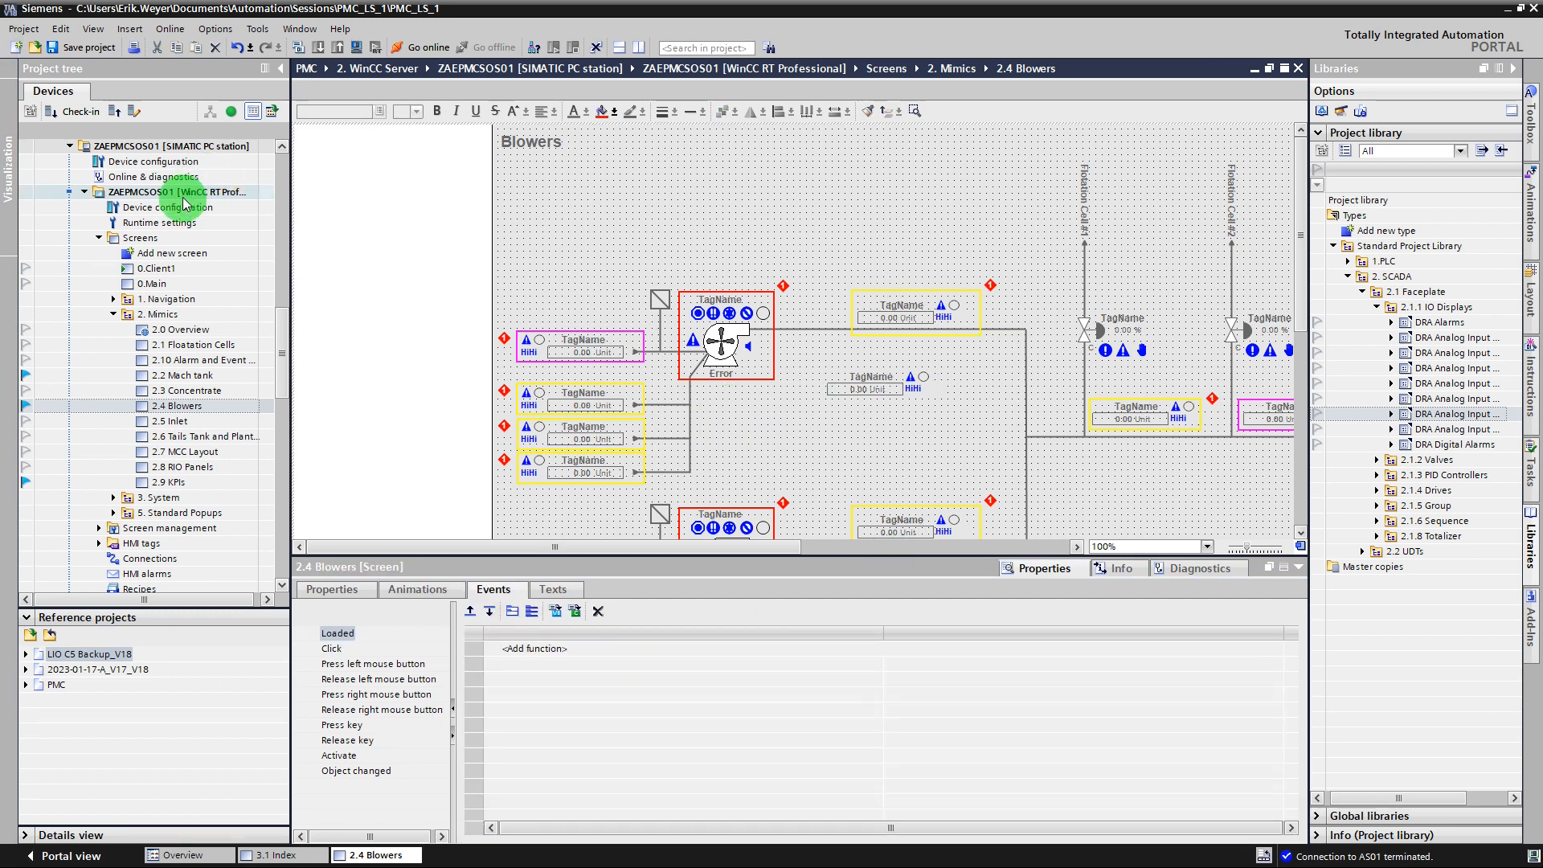
Compile the ZAEPMCSOS01 WinCC RT Professional device and save the project.
{"action": "right_click", "coordinate": [203, 191]}
{"action": "mouse_move", "coordinate": [454, 337]}
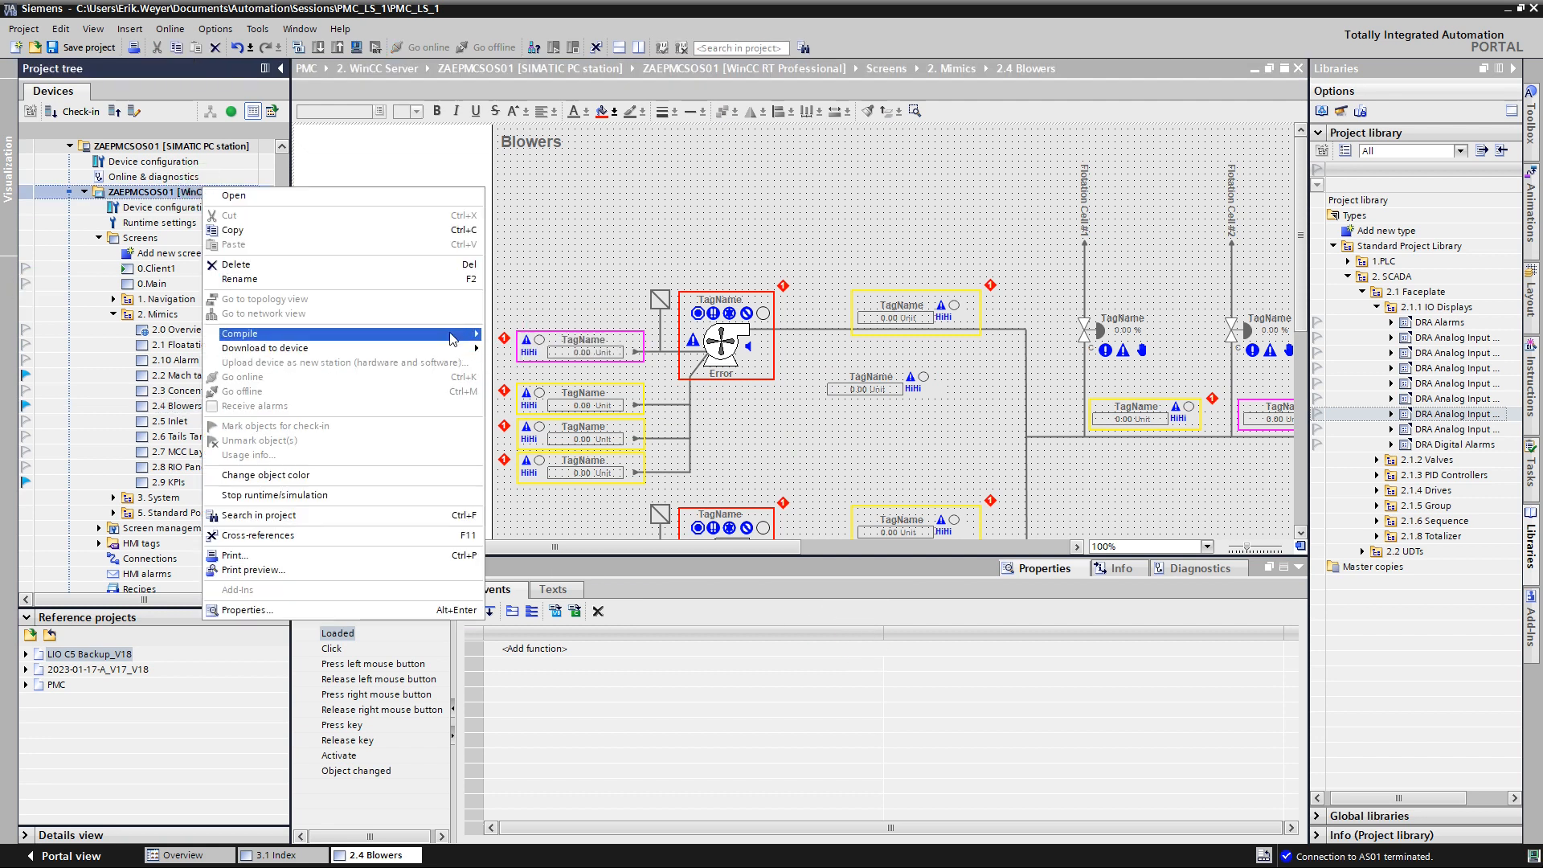
{"action": "left_click", "coordinate": [518, 334]}
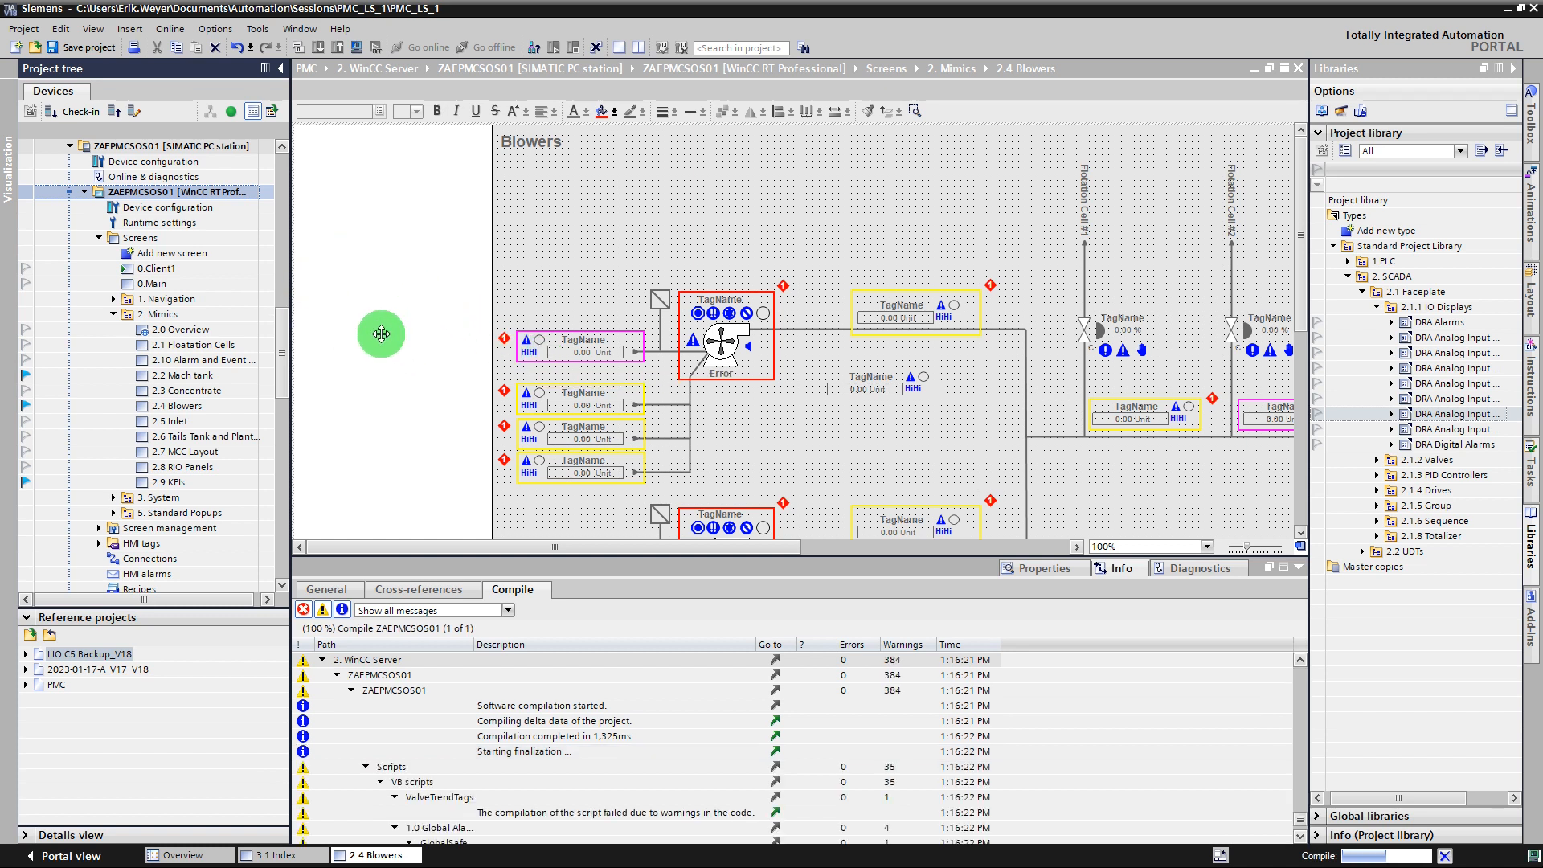
{"action": "left_click", "coordinate": [87, 53]}
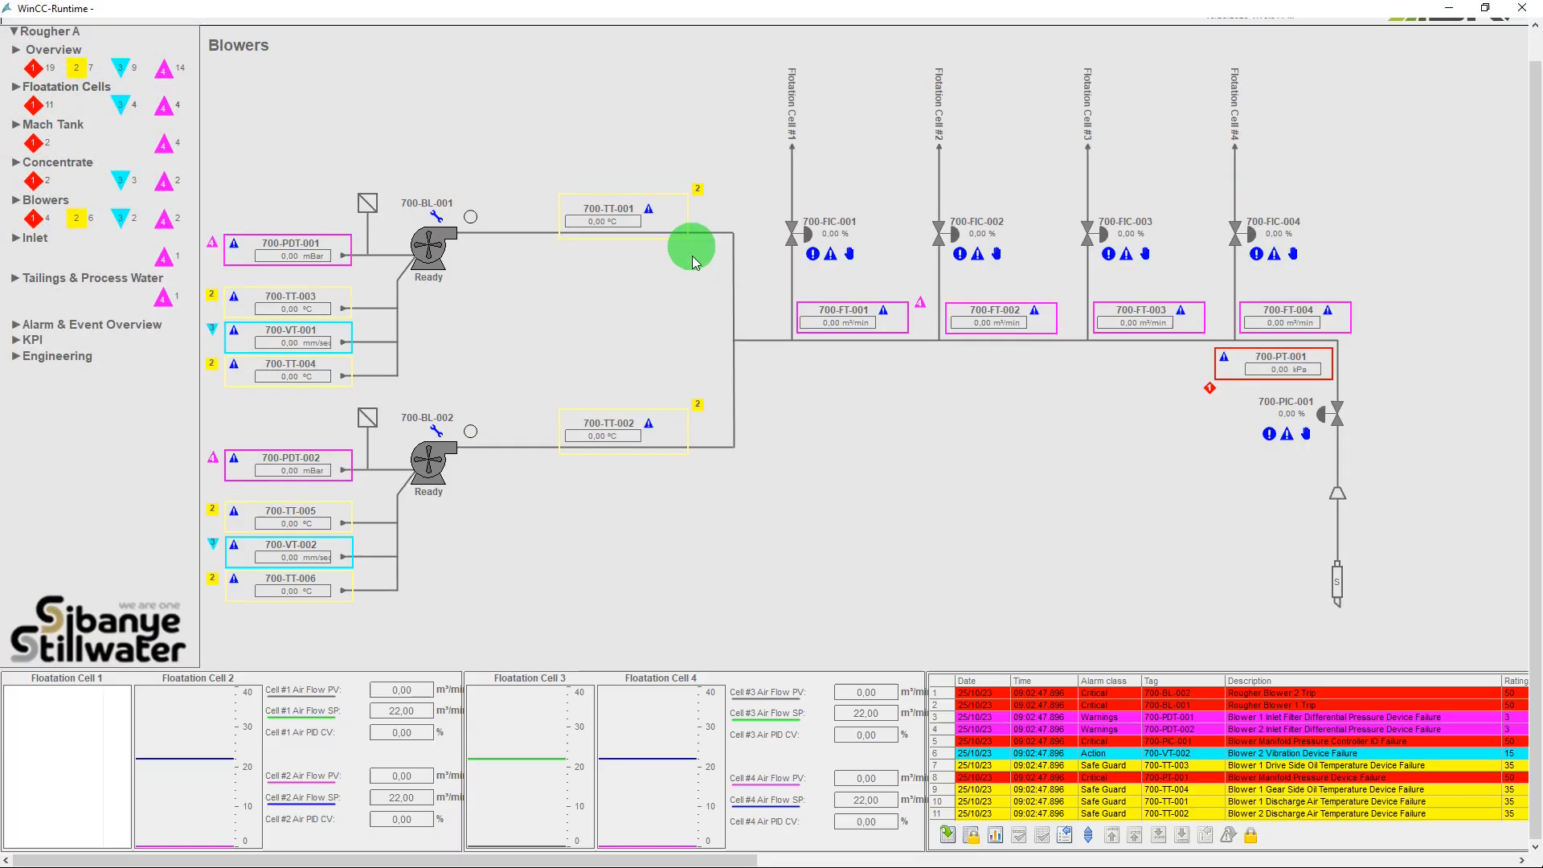
Reload the Blowers screen in WinCC Runtime and open the configuration view of the 100-TT-001 faceplate.
{"action": "left_click", "coordinate": [53, 202]}
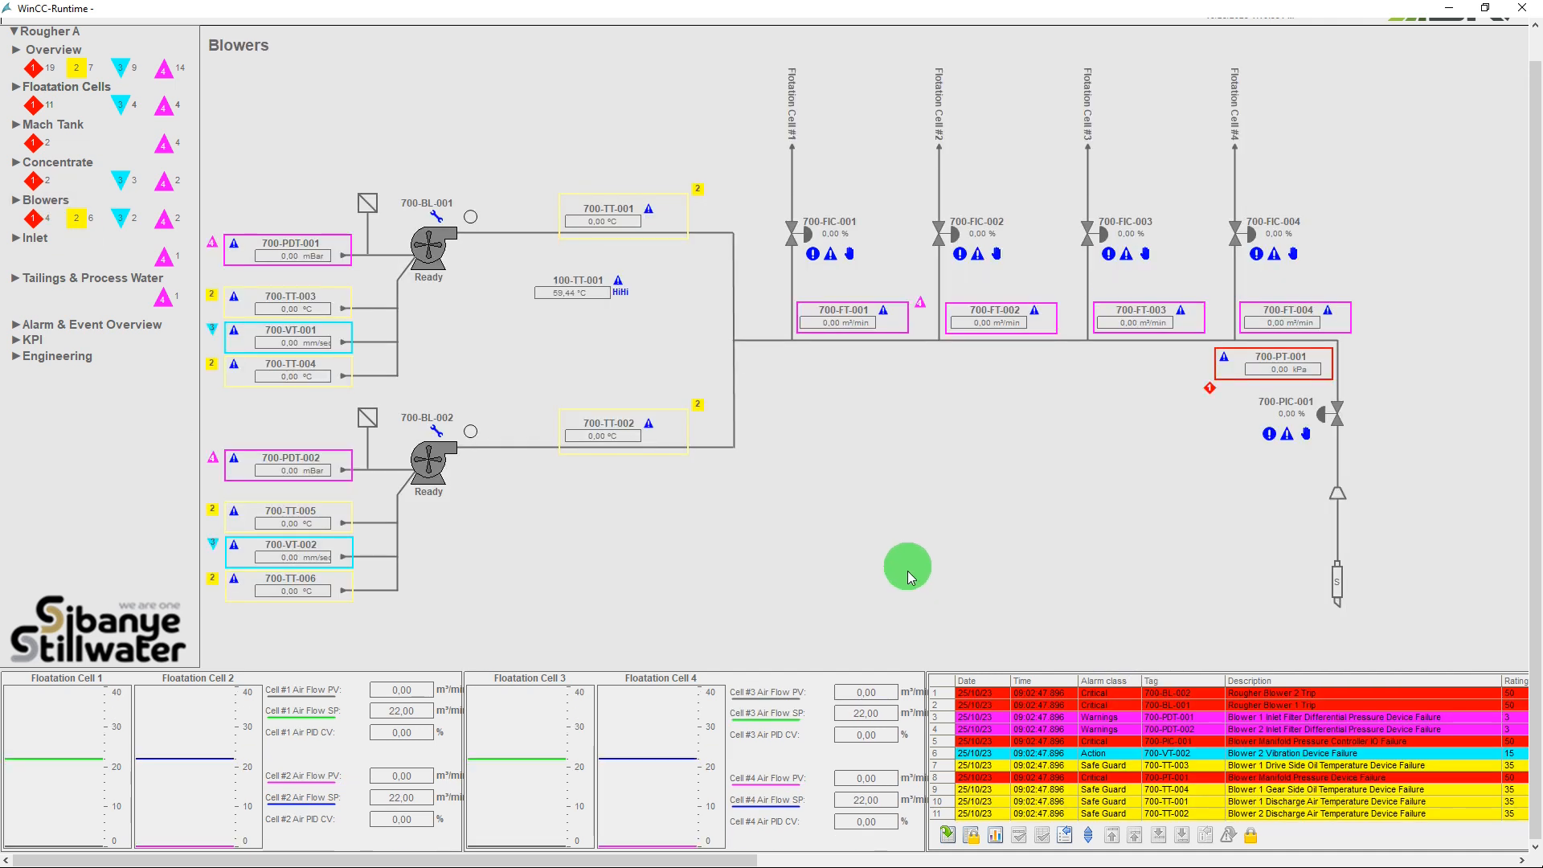
{"action": "left_click", "coordinate": [579, 288]}
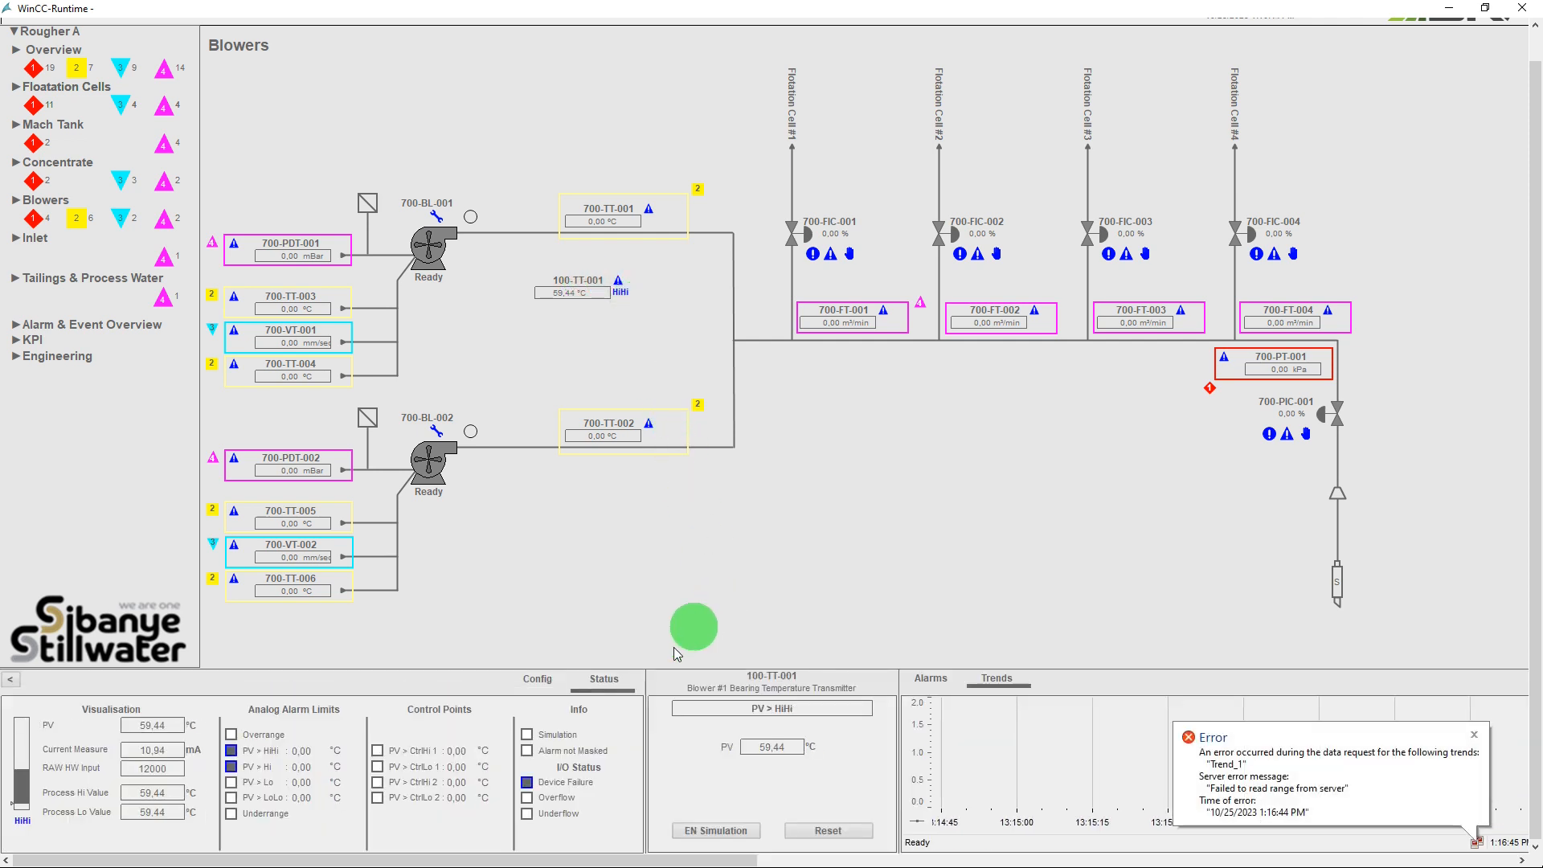
{"action": "left_click", "coordinate": [544, 680]}
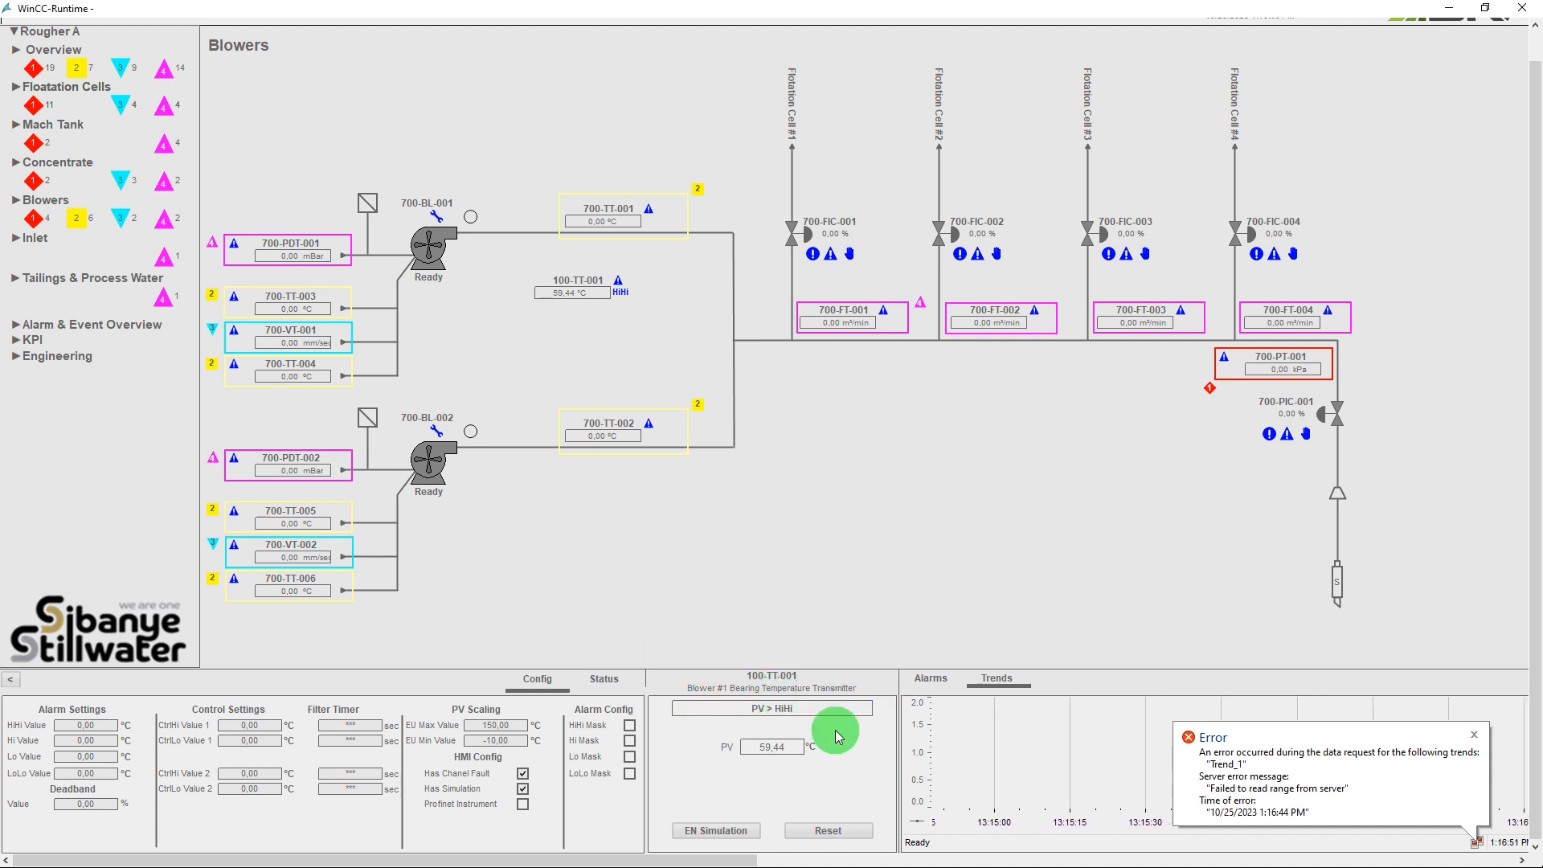
Dismiss the trend data request error and try to enable simulation for 100-TT-001 without logging on.
{"action": "left_click", "coordinate": [1476, 735]}
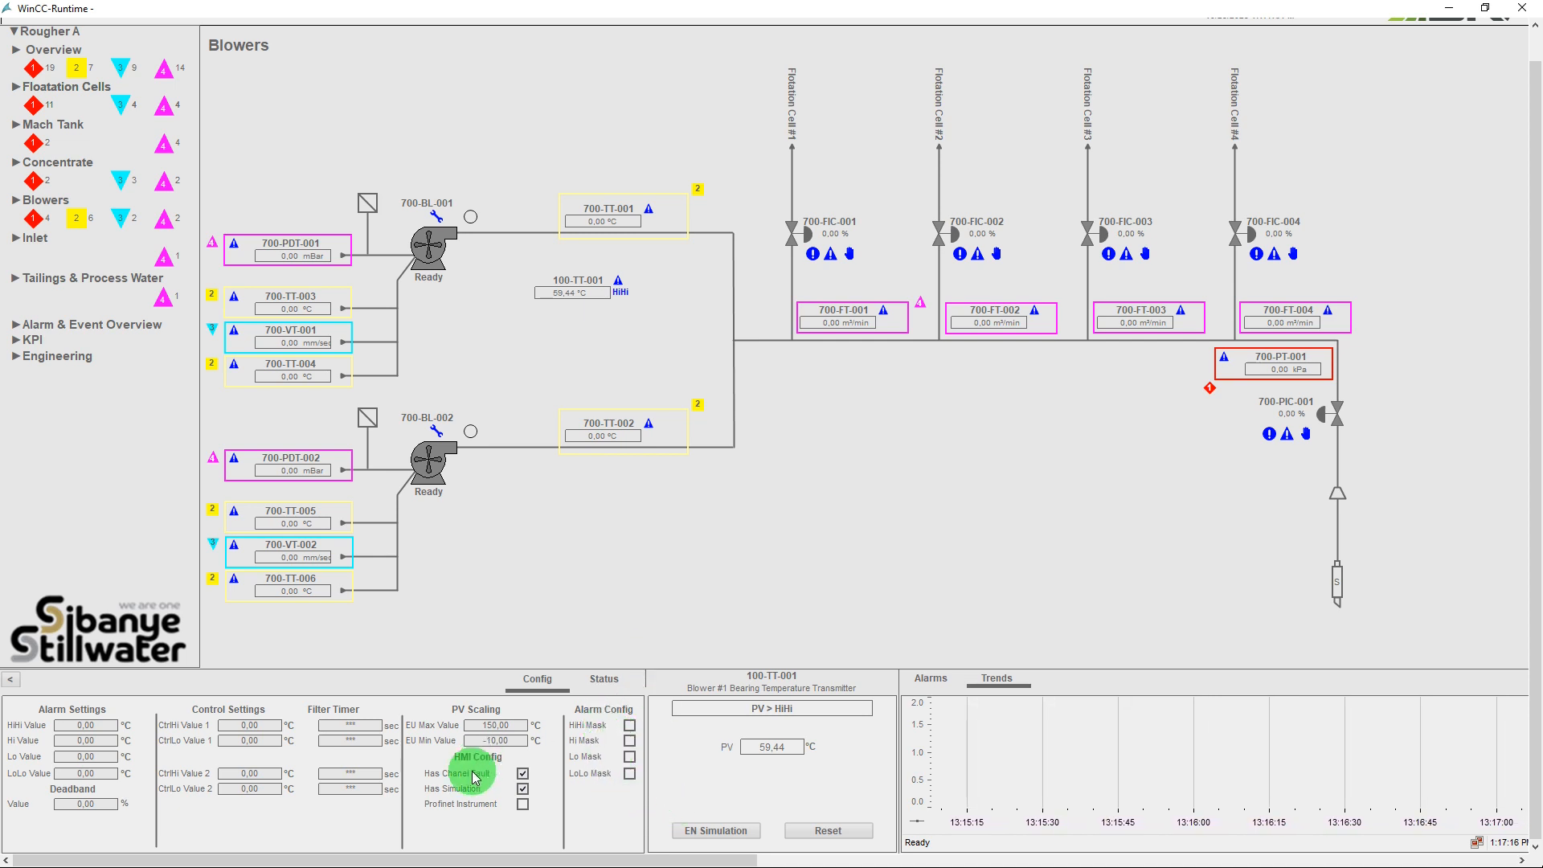
{"action": "left_click", "coordinate": [705, 836]}
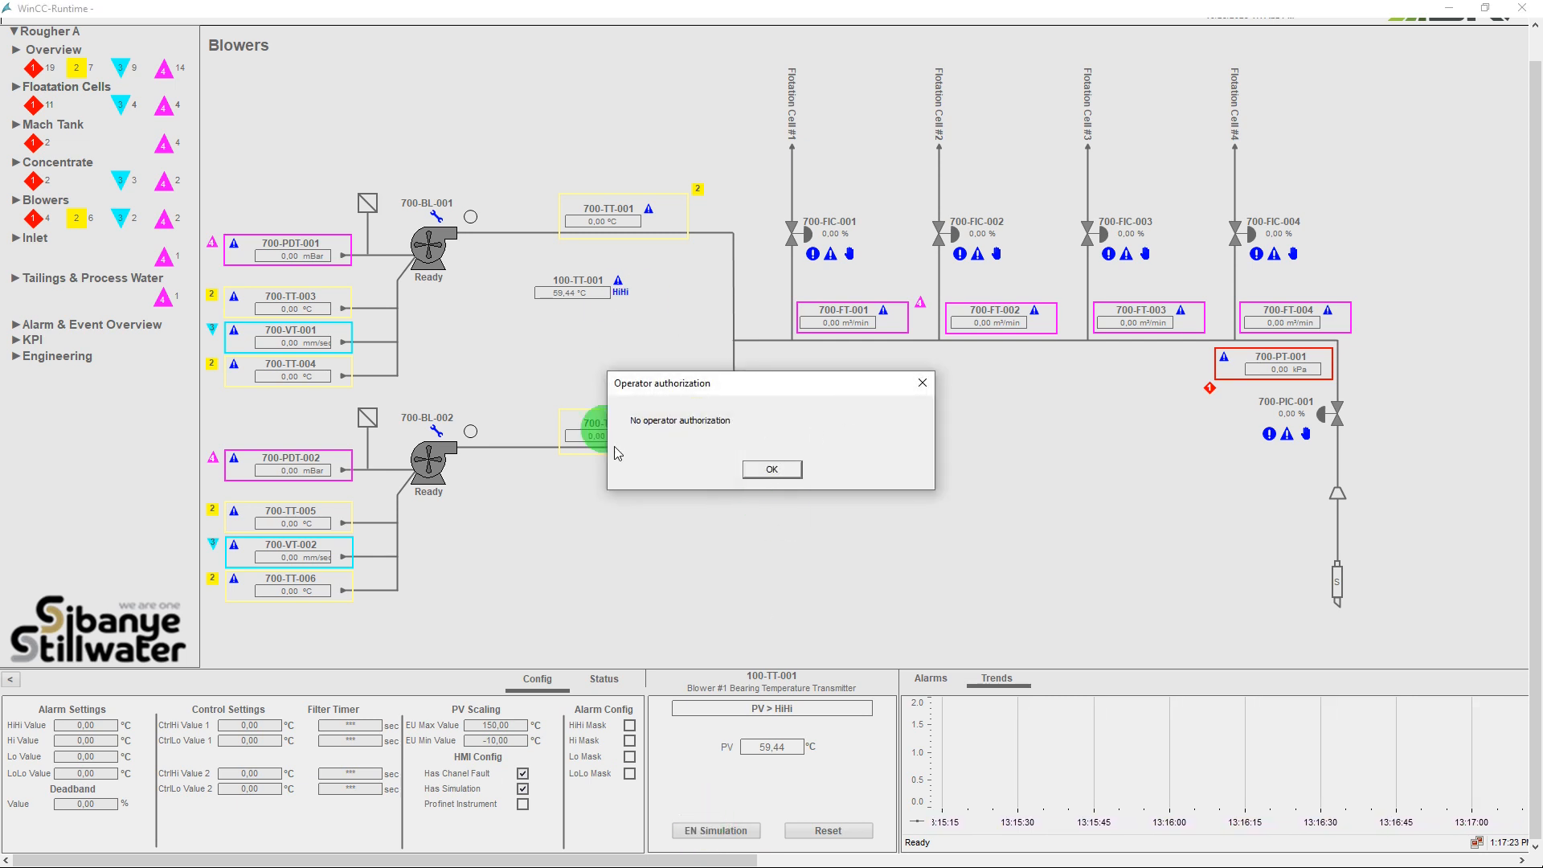
{"action": "left_click", "coordinate": [777, 472]}
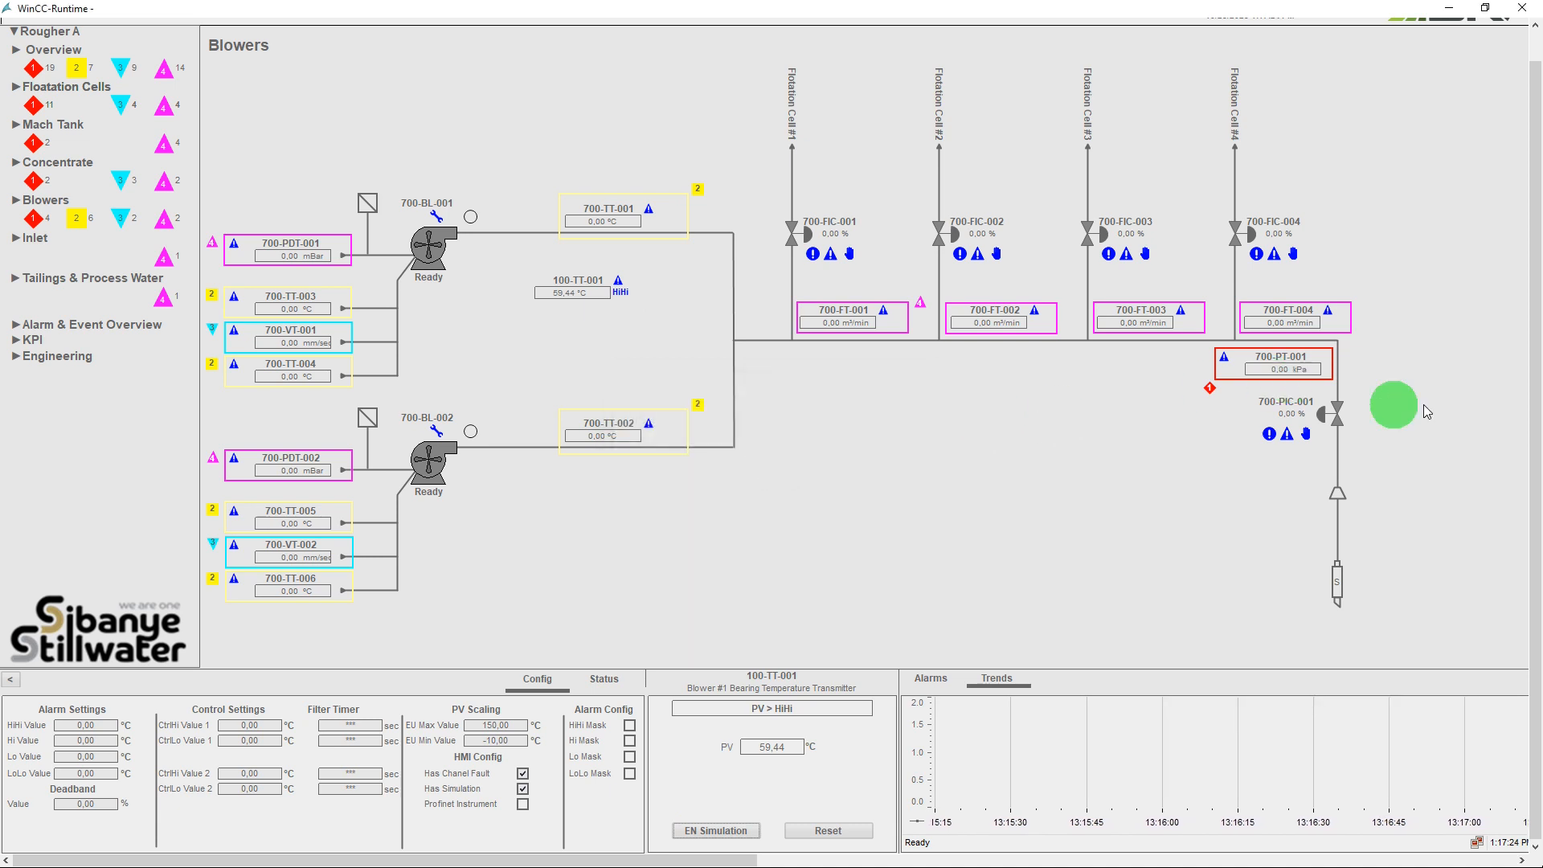
Log on to the runtime with the Engineer account and its password.
{"action": "left_click_drag", "start_coordinate": [1535, 404], "coordinate": [1522, 299]}
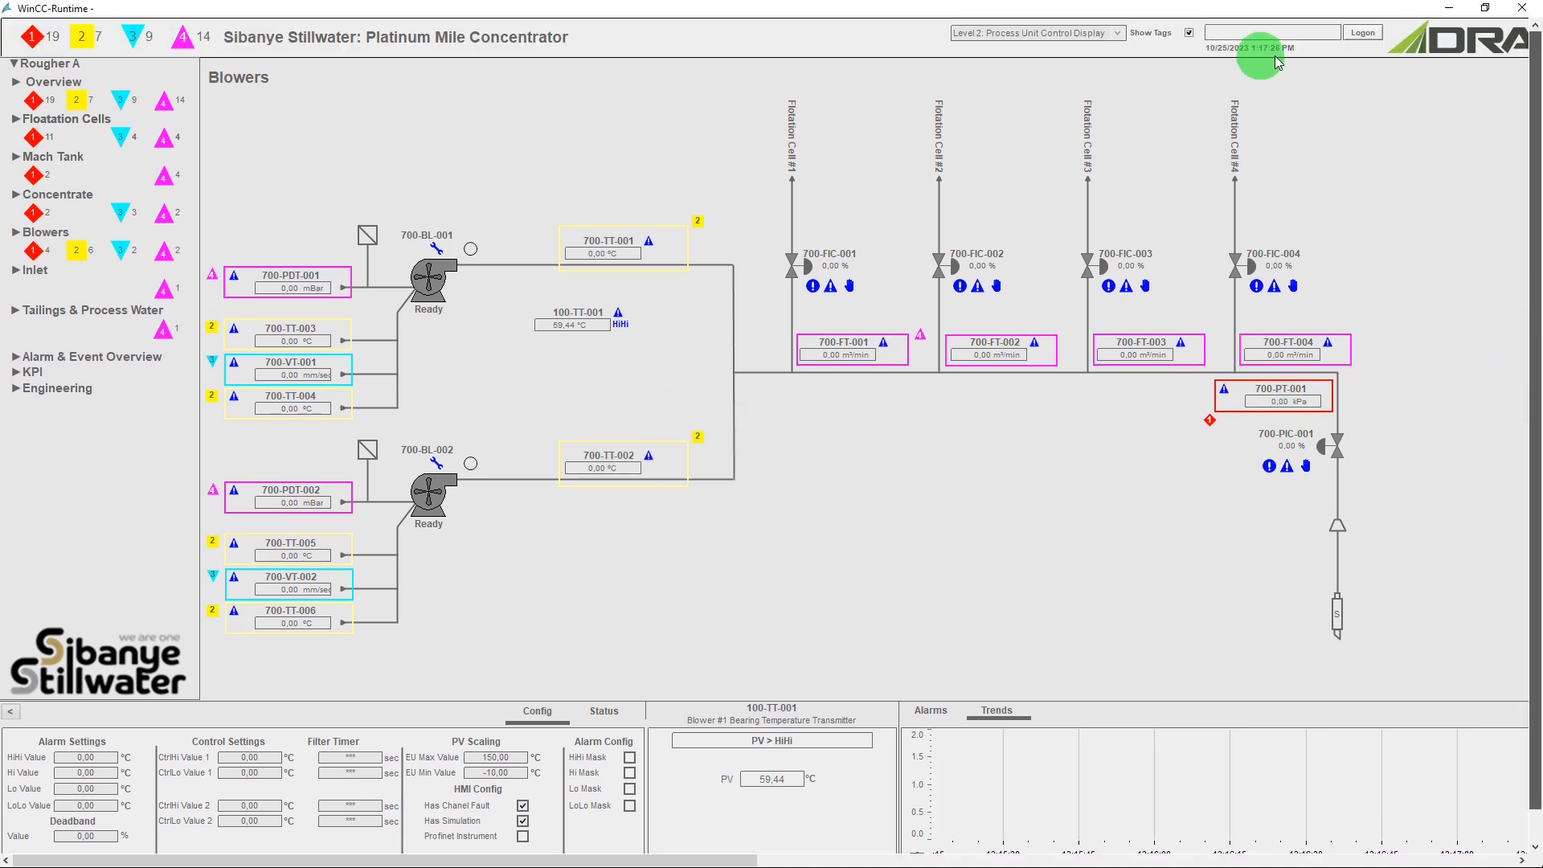
{"action": "left_click", "coordinate": [1364, 32]}
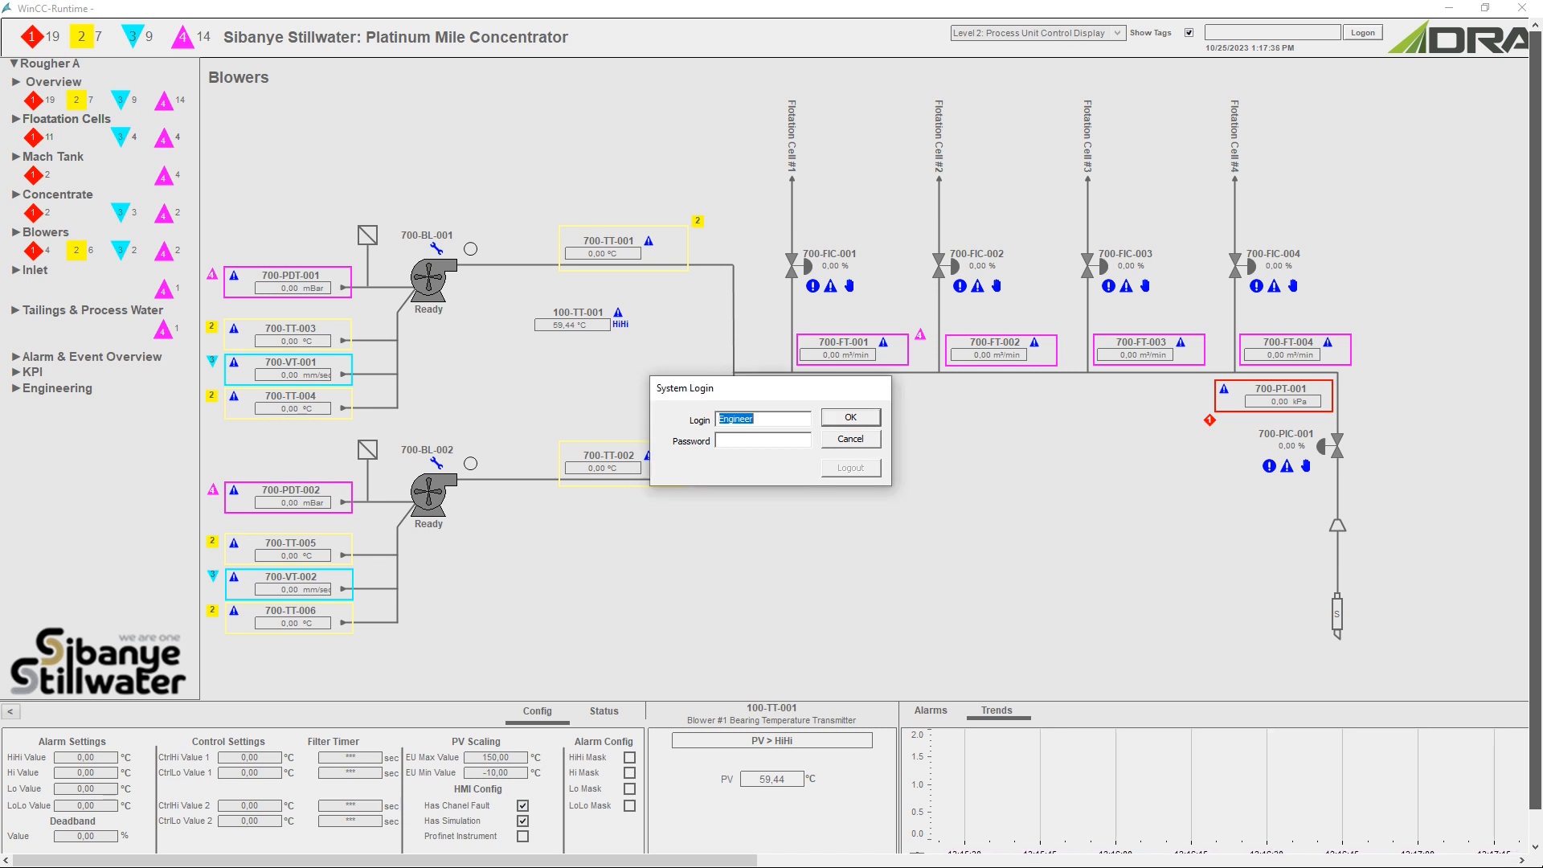
{"action": "left_click", "coordinate": [741, 441]}
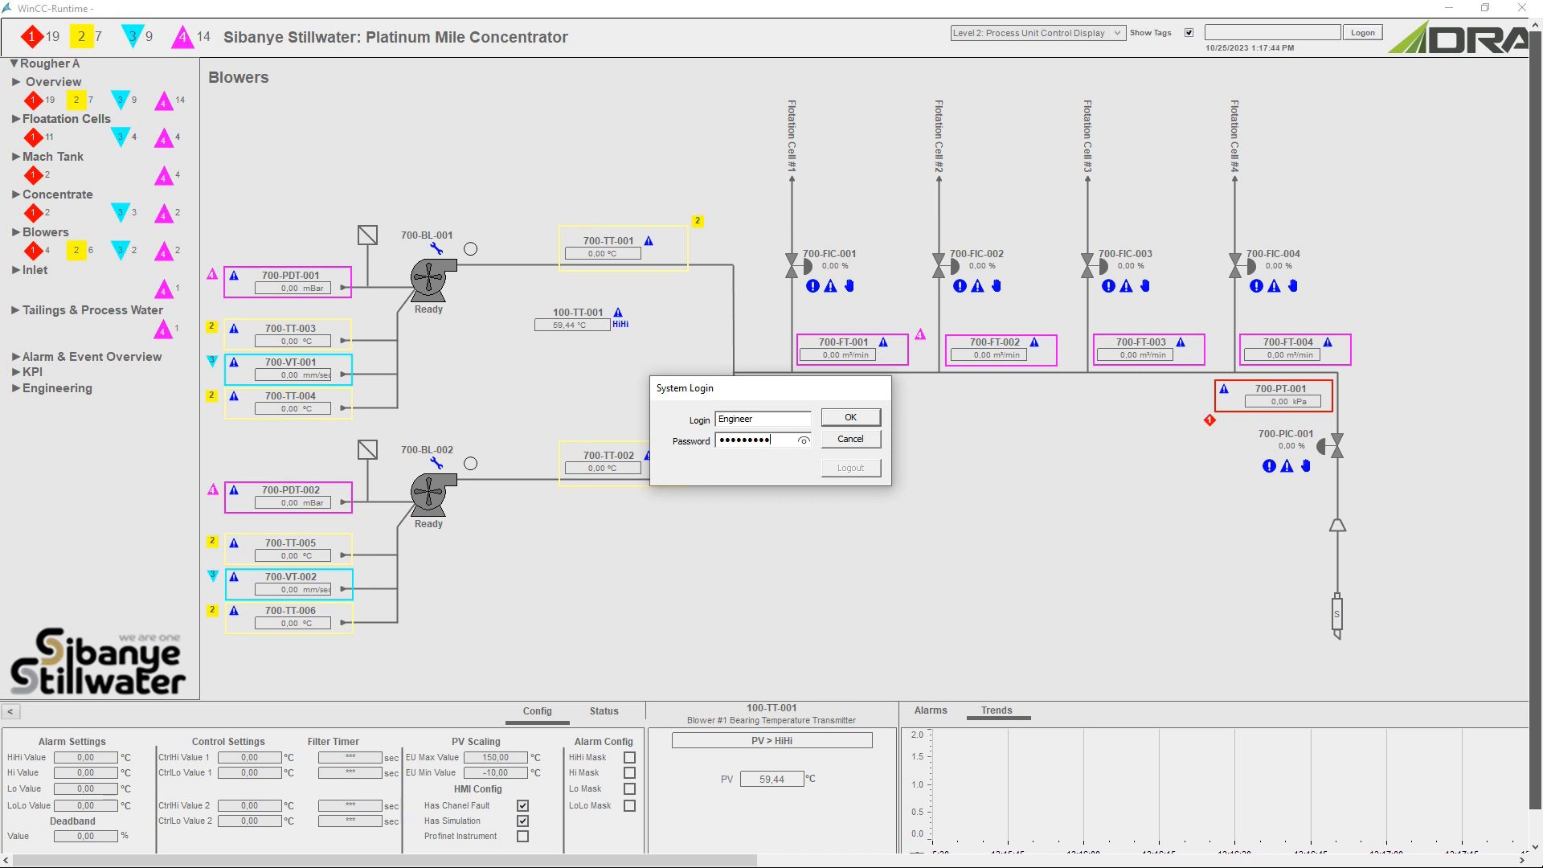
{"action": "key", "text": "Return"}
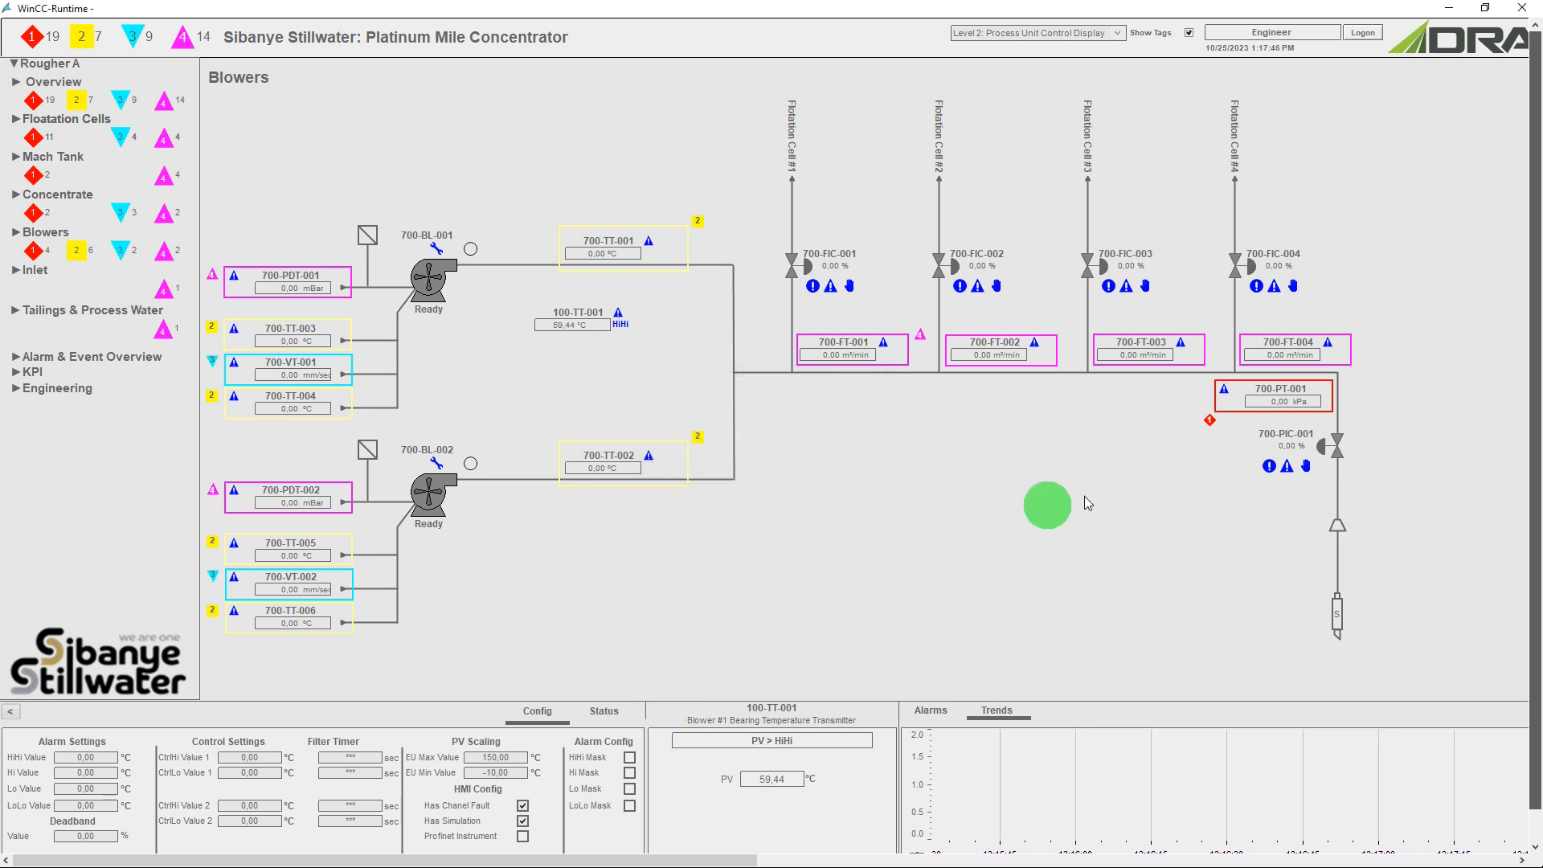
Enable simulation for 100-TT-001 and set its Simulation PV to 80,0 °C.
{"action": "scroll", "coordinate": [1515, 430], "scroll_direction": "down", "scroll_amount": 1}
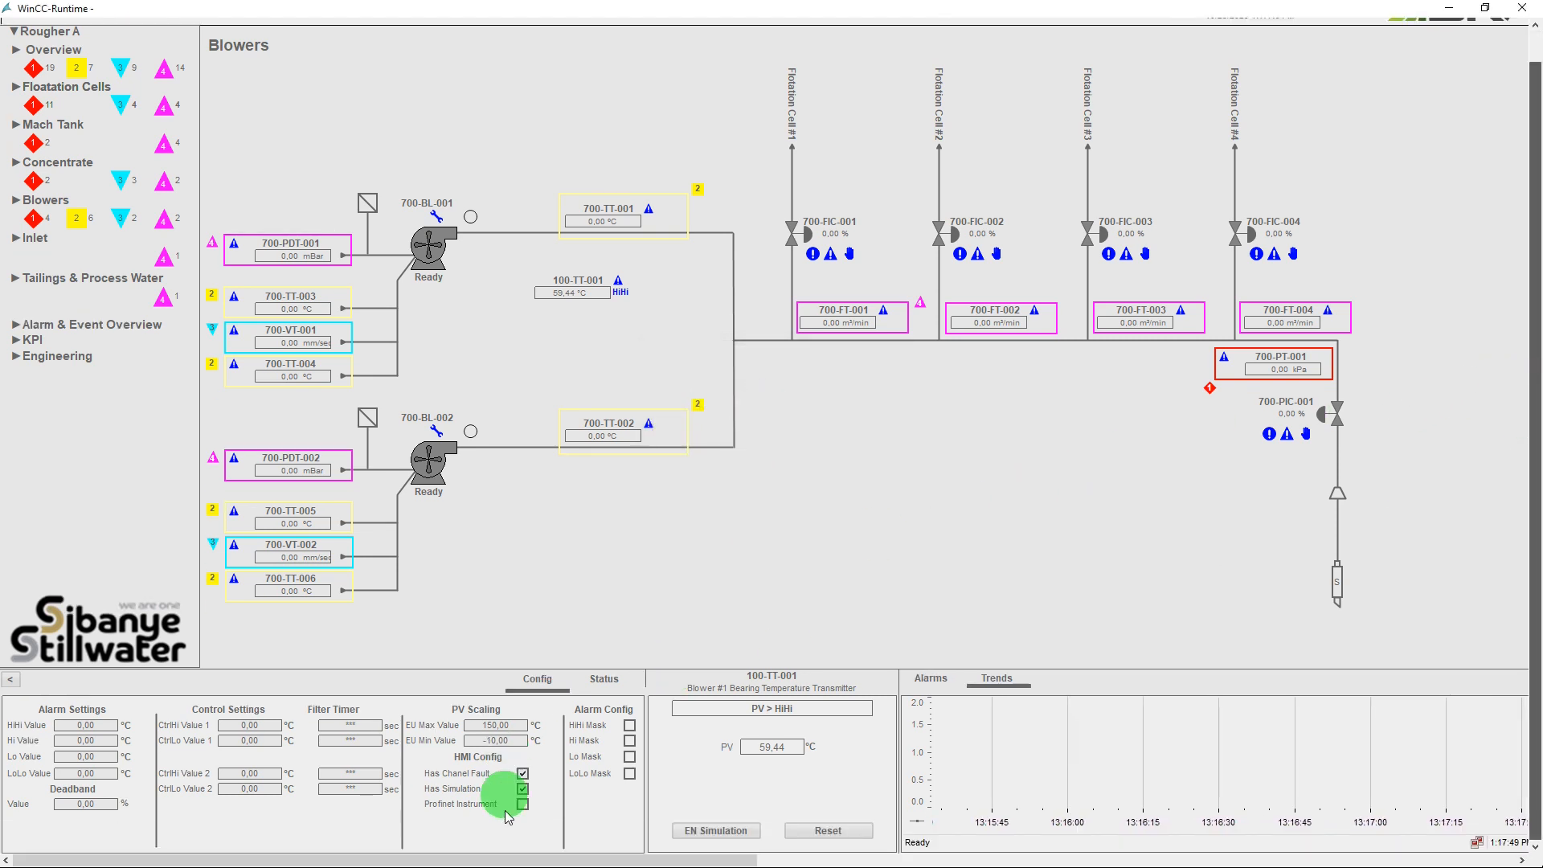
{"action": "left_click", "coordinate": [700, 833]}
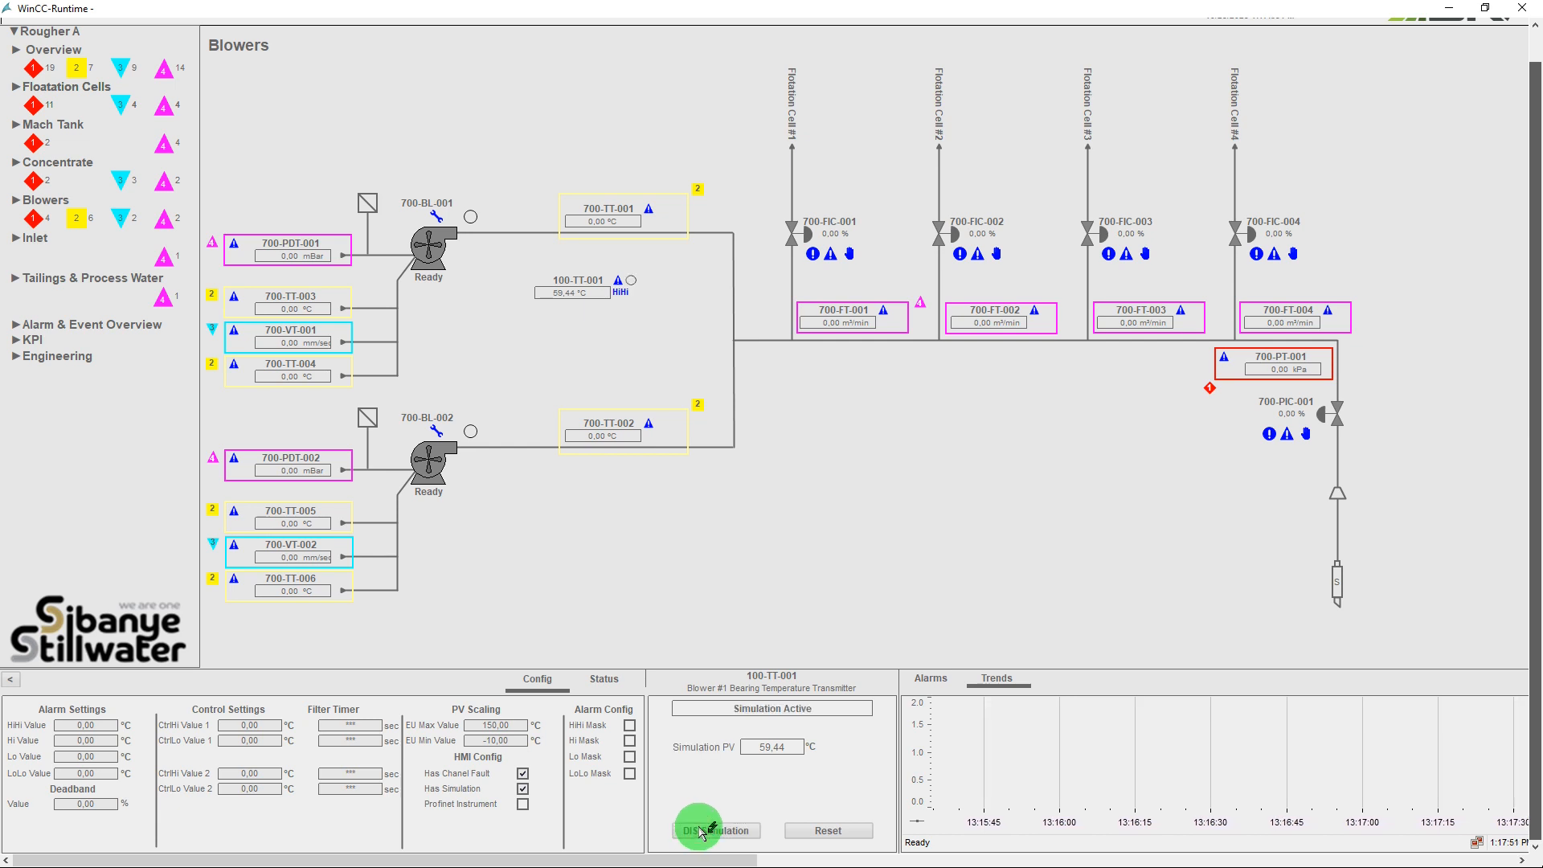
{"action": "left_click", "coordinate": [766, 747]}
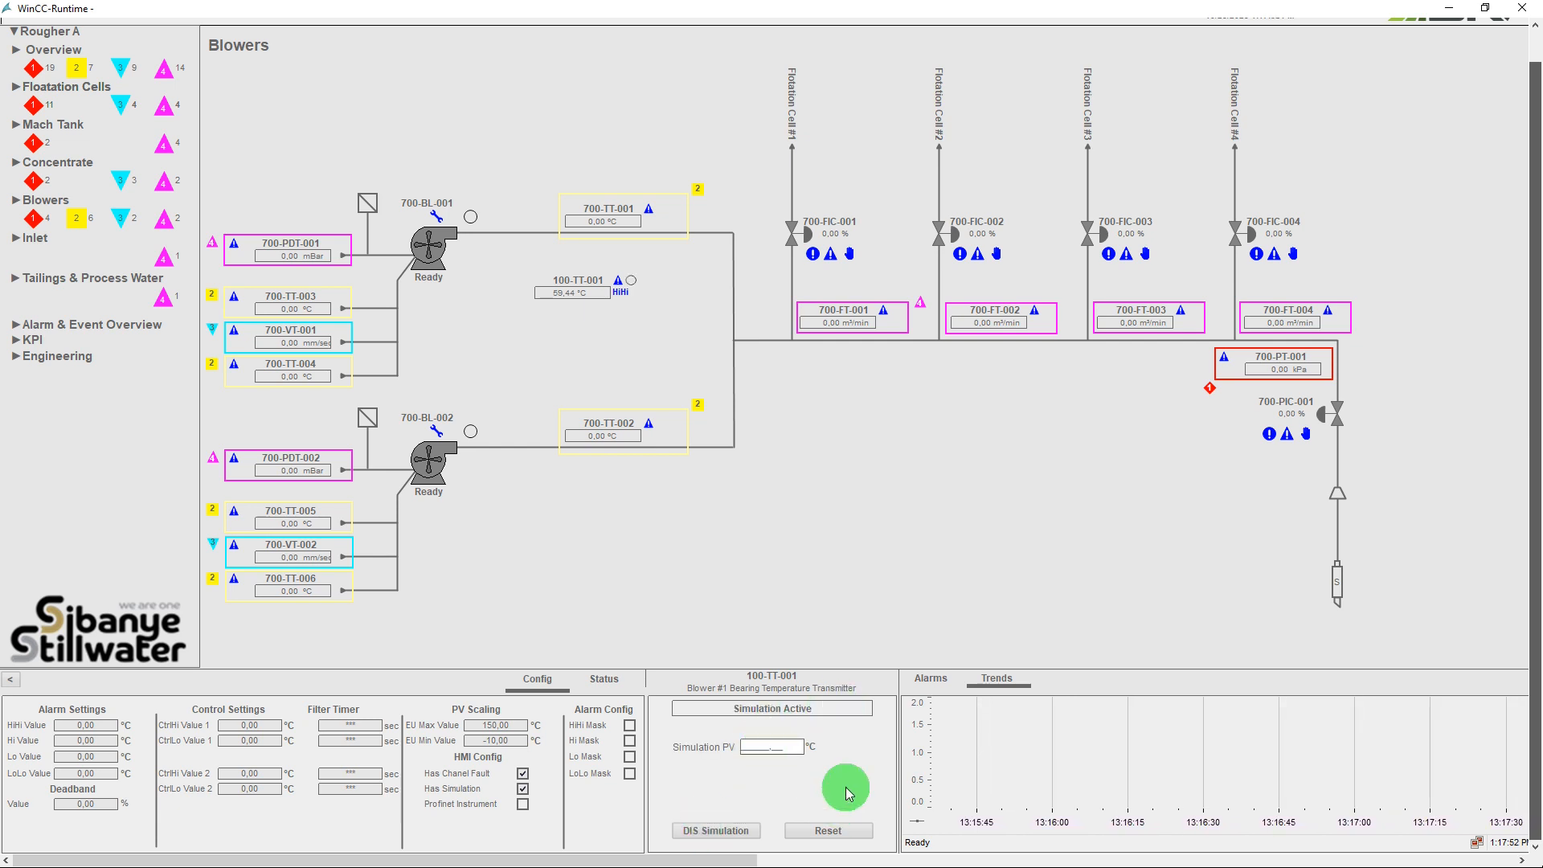
{"action": "type", "text": "80,0"}
{"action": "key", "text": "Return"}
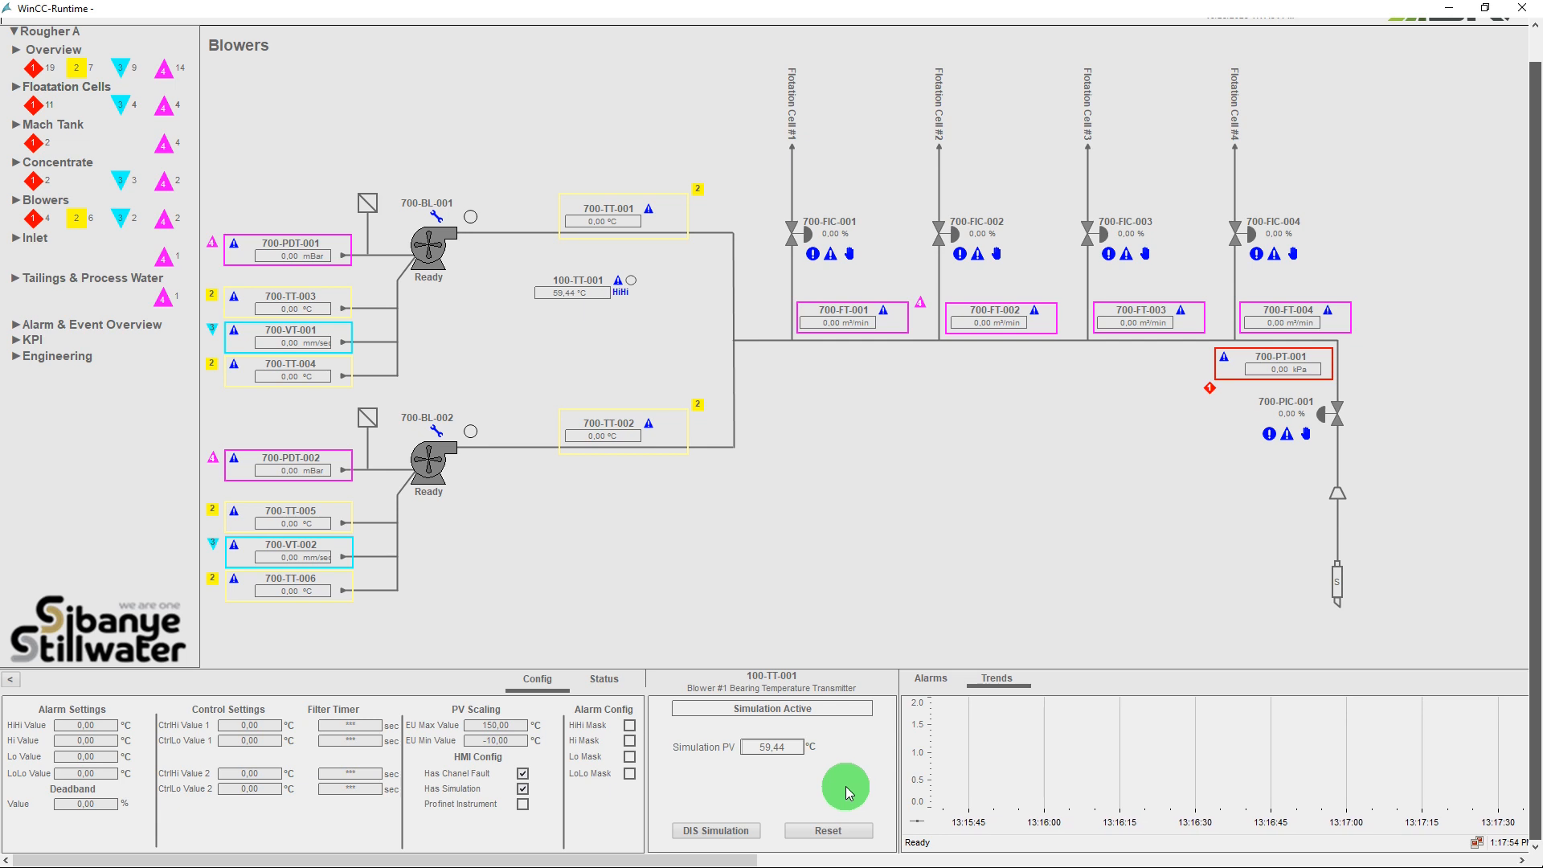
Show the status view of 100-TT-001 and set its Simulation PV to 20,00 °C.
{"action": "left_click", "coordinate": [609, 681]}
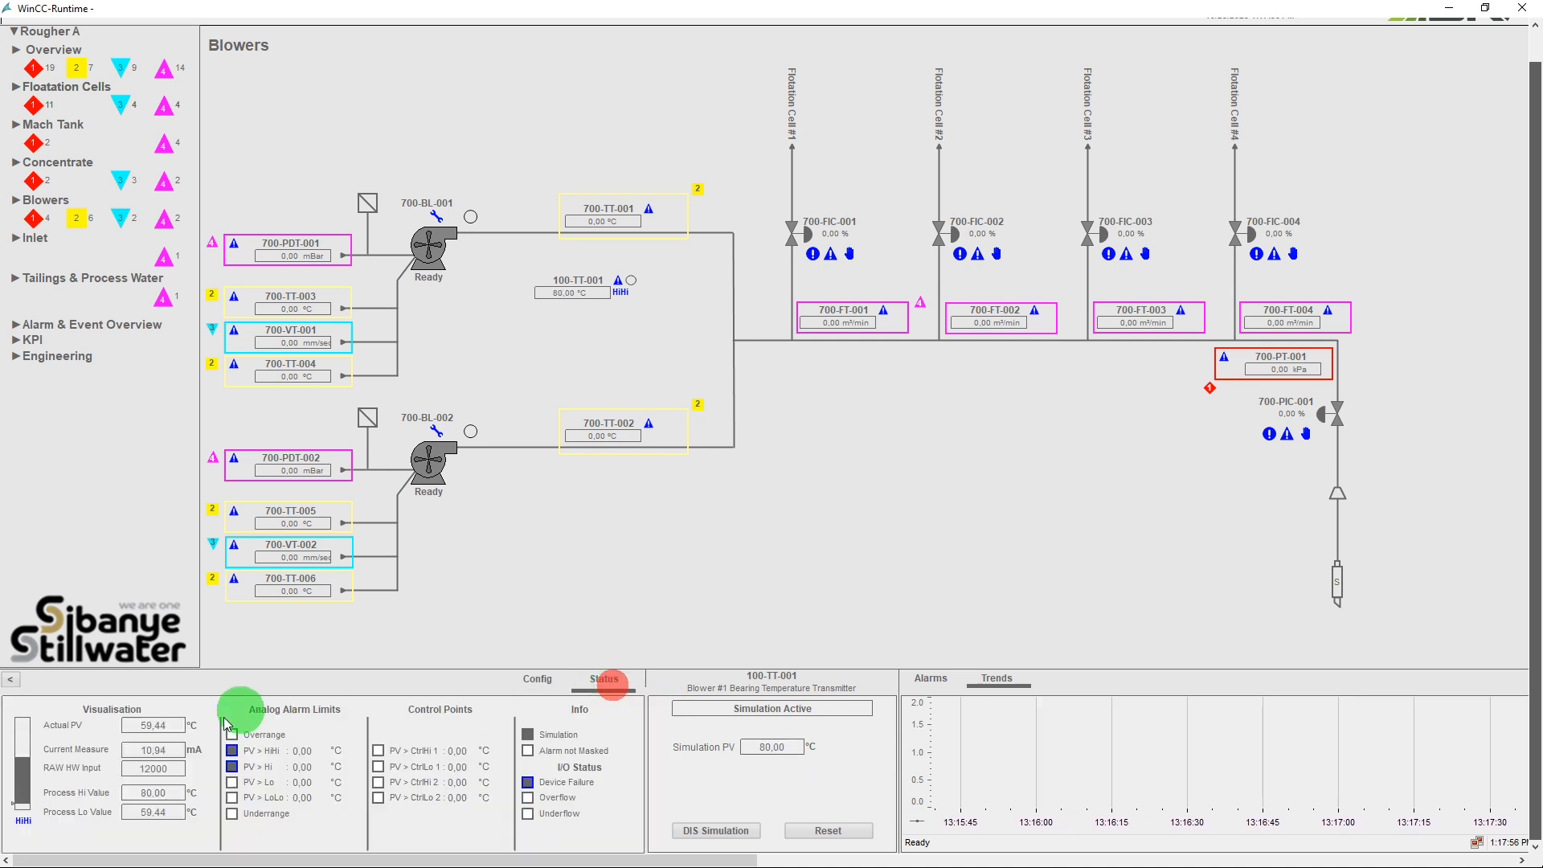
{"action": "left_click", "coordinate": [772, 747]}
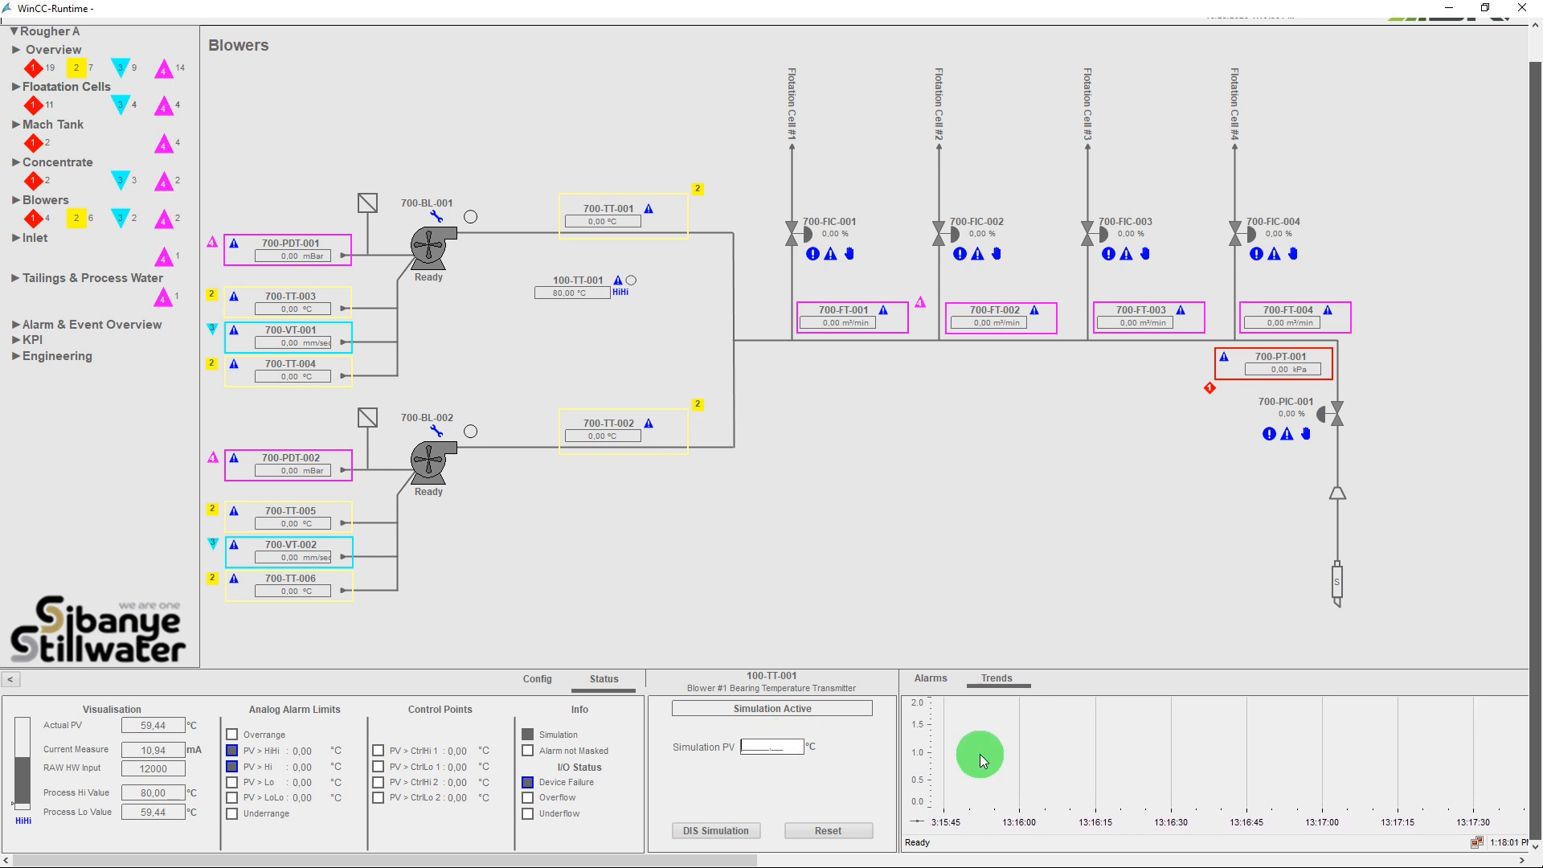
{"action": "key", "text": "Return"}
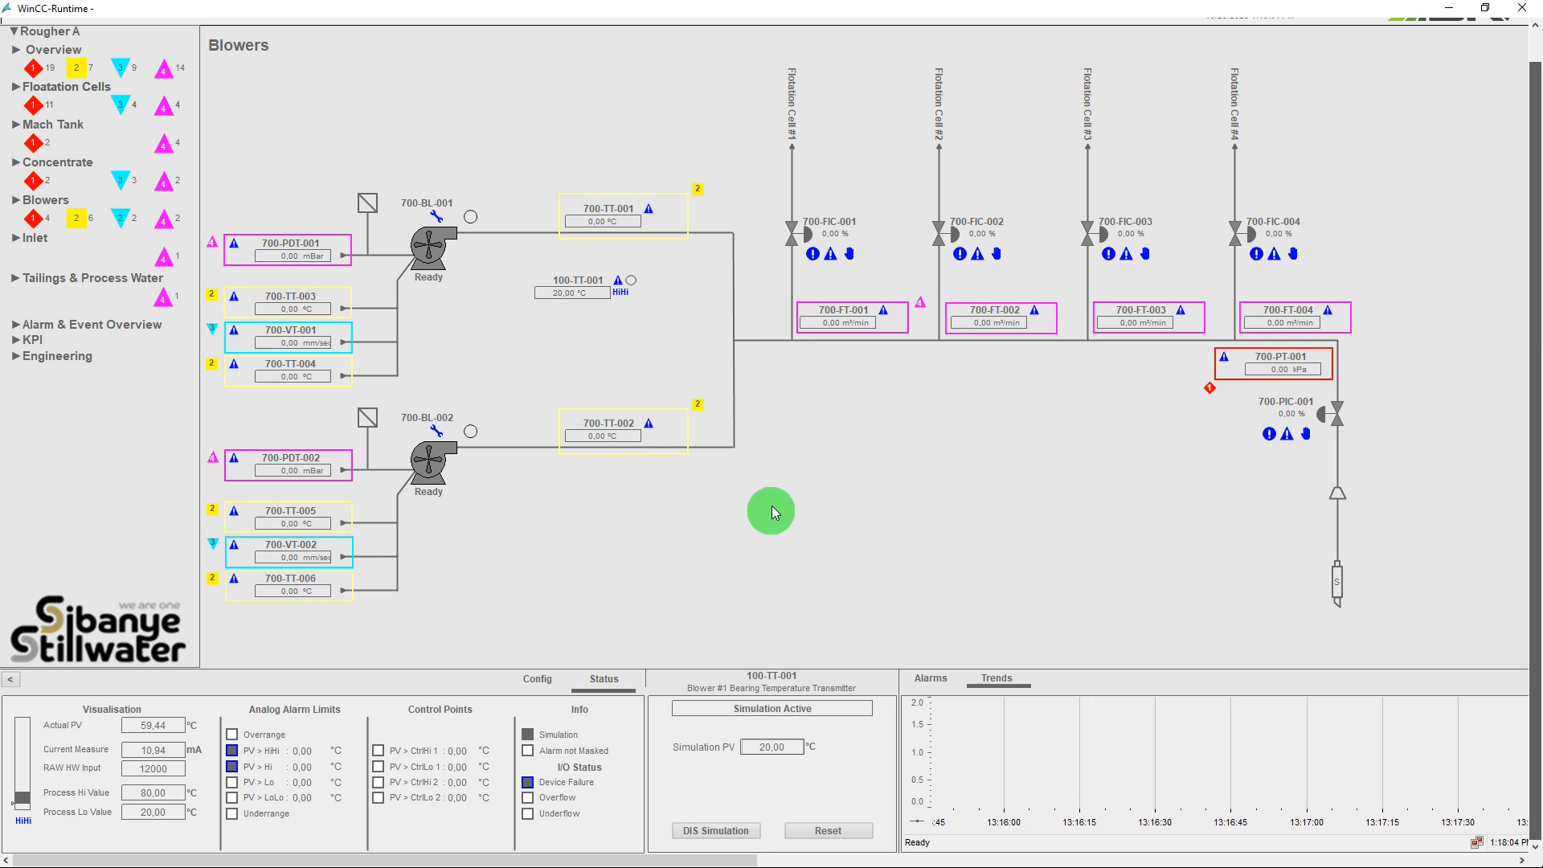
Return the 100-TT-001 faceplate to its configuration view and open the Index screen under Engineering.
{"action": "left_click", "coordinate": [527, 684]}
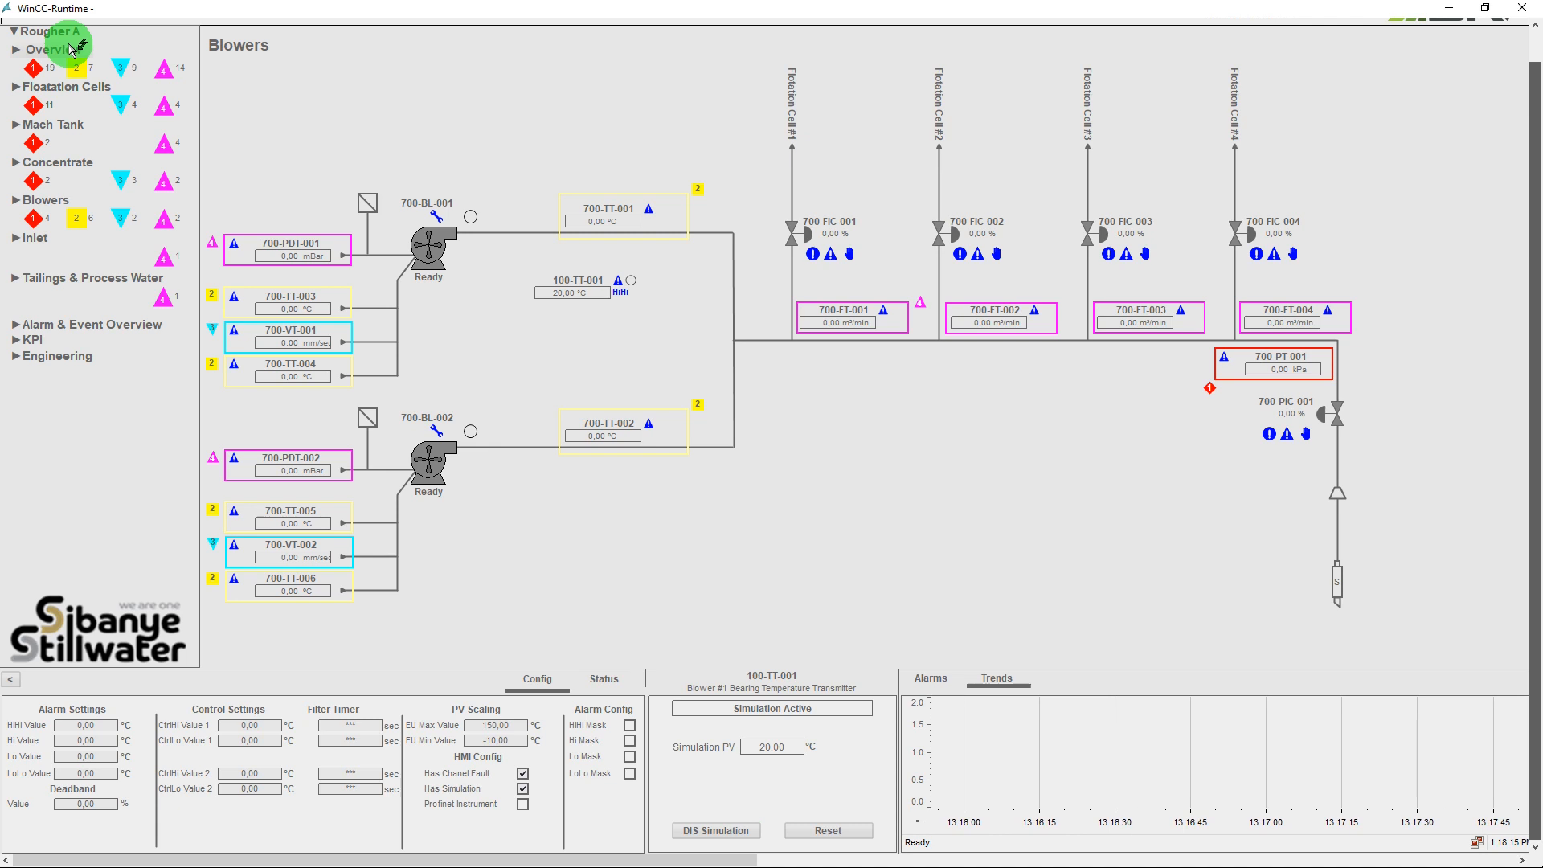
{"action": "left_click", "coordinate": [53, 356]}
{"action": "left_click", "coordinate": [44, 418]}
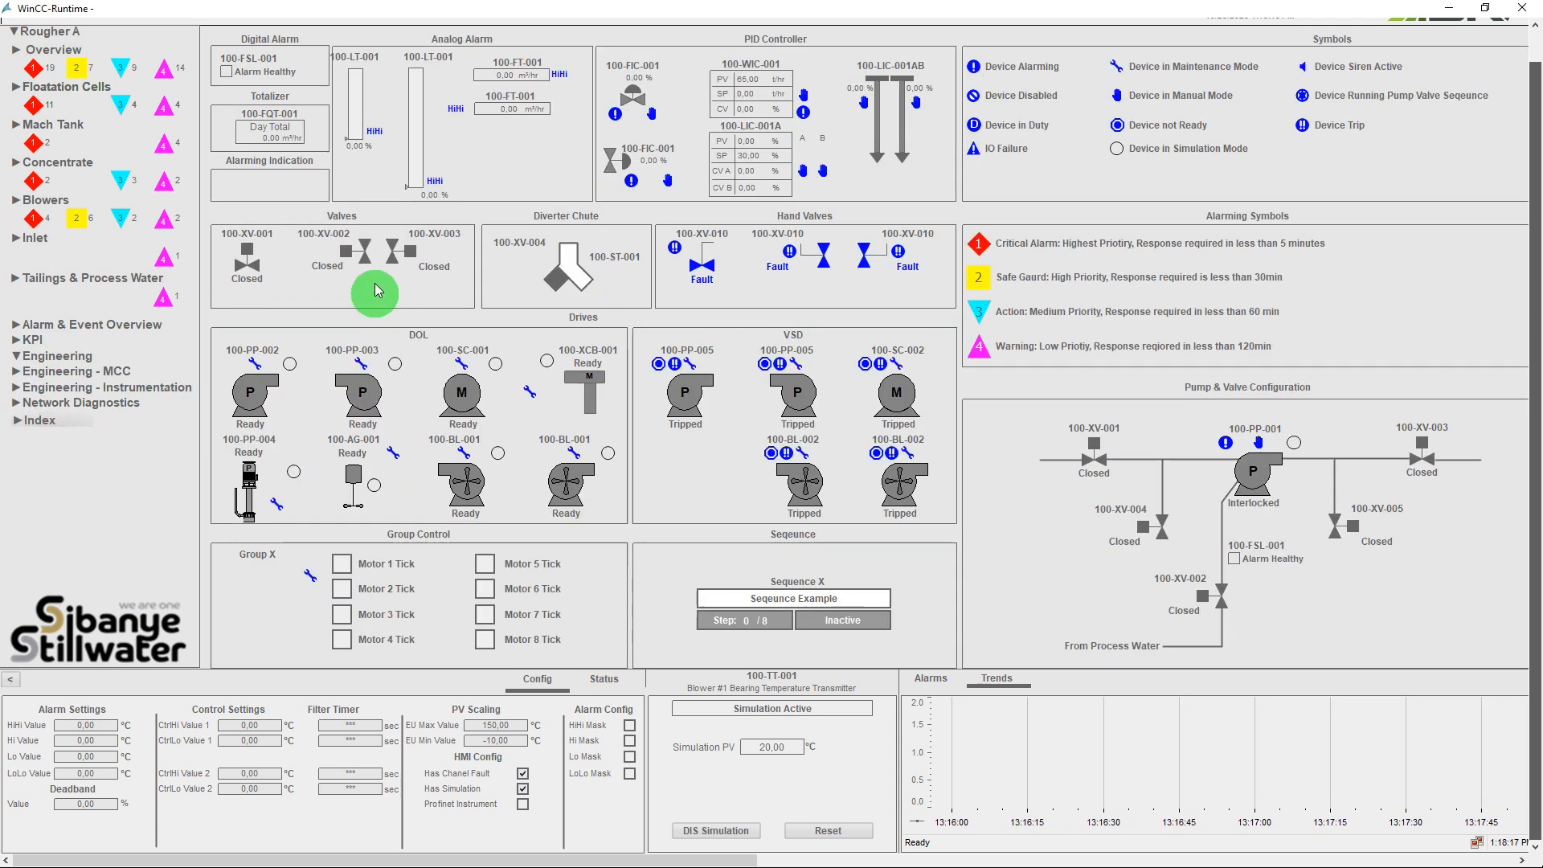